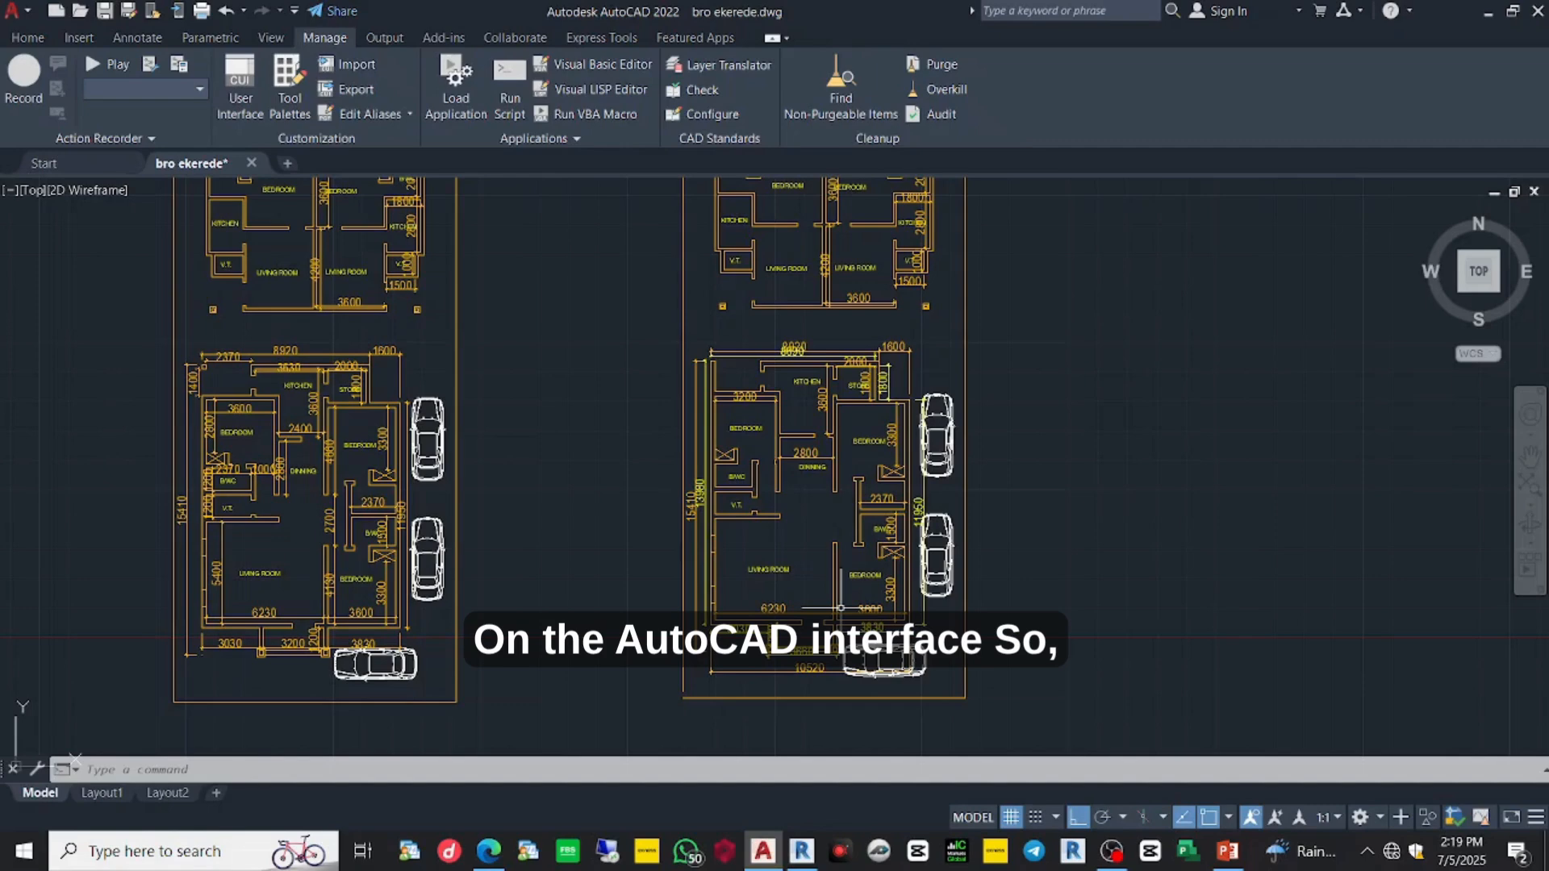
- Start a new drawing, Drawing1, from the acad template
{"action": "scroll", "coordinate": [907, 565], "scroll_direction": "down", "scroll_amount": 4}
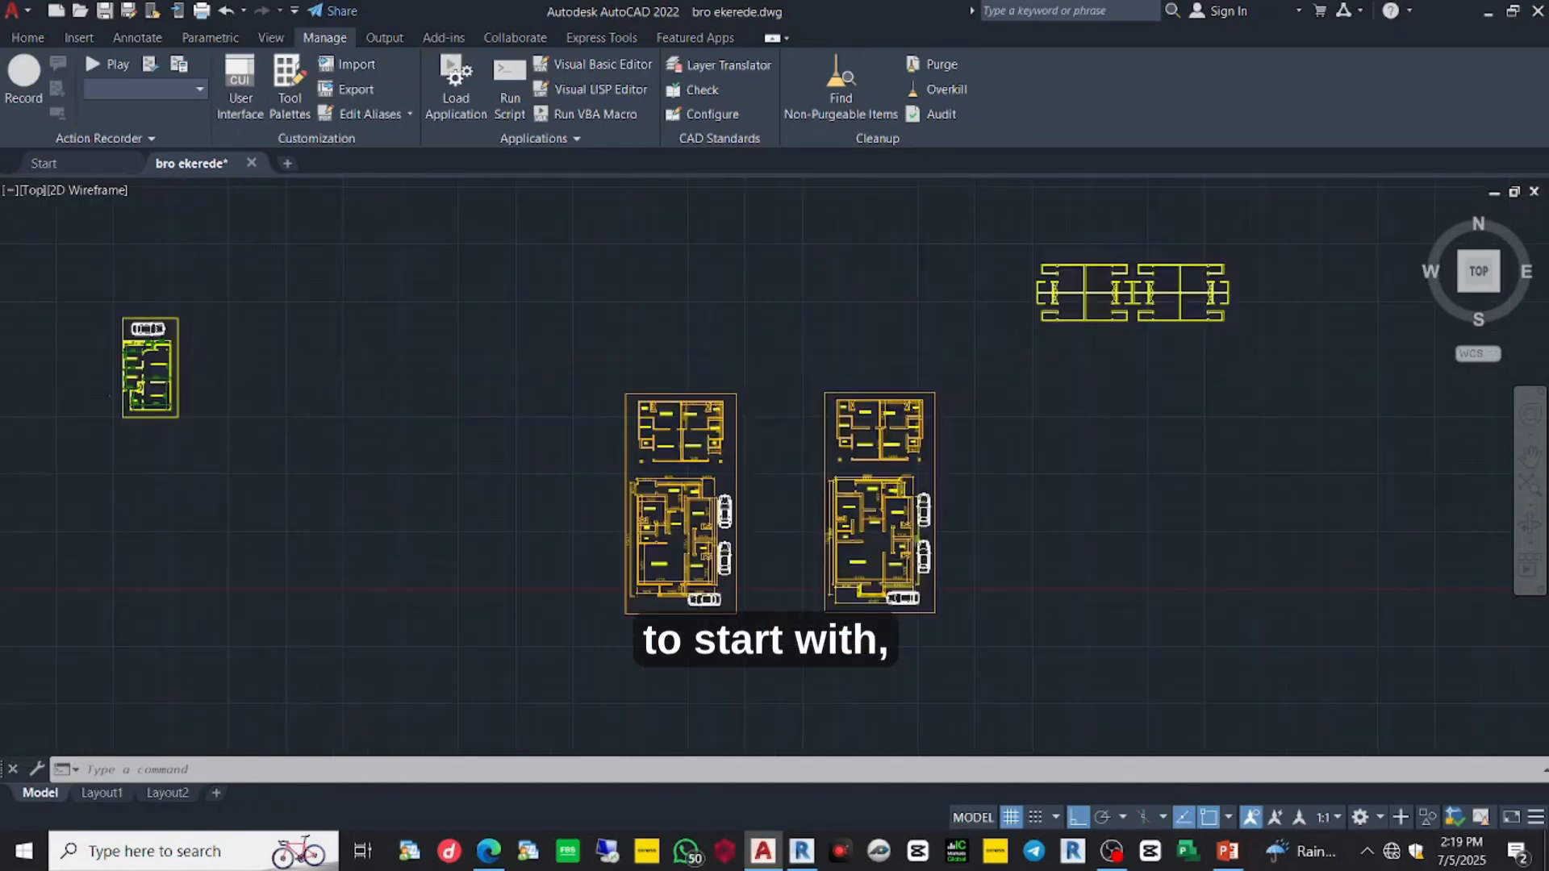
{"action": "scroll", "coordinate": [915, 558], "scroll_direction": "down", "scroll_amount": 2}
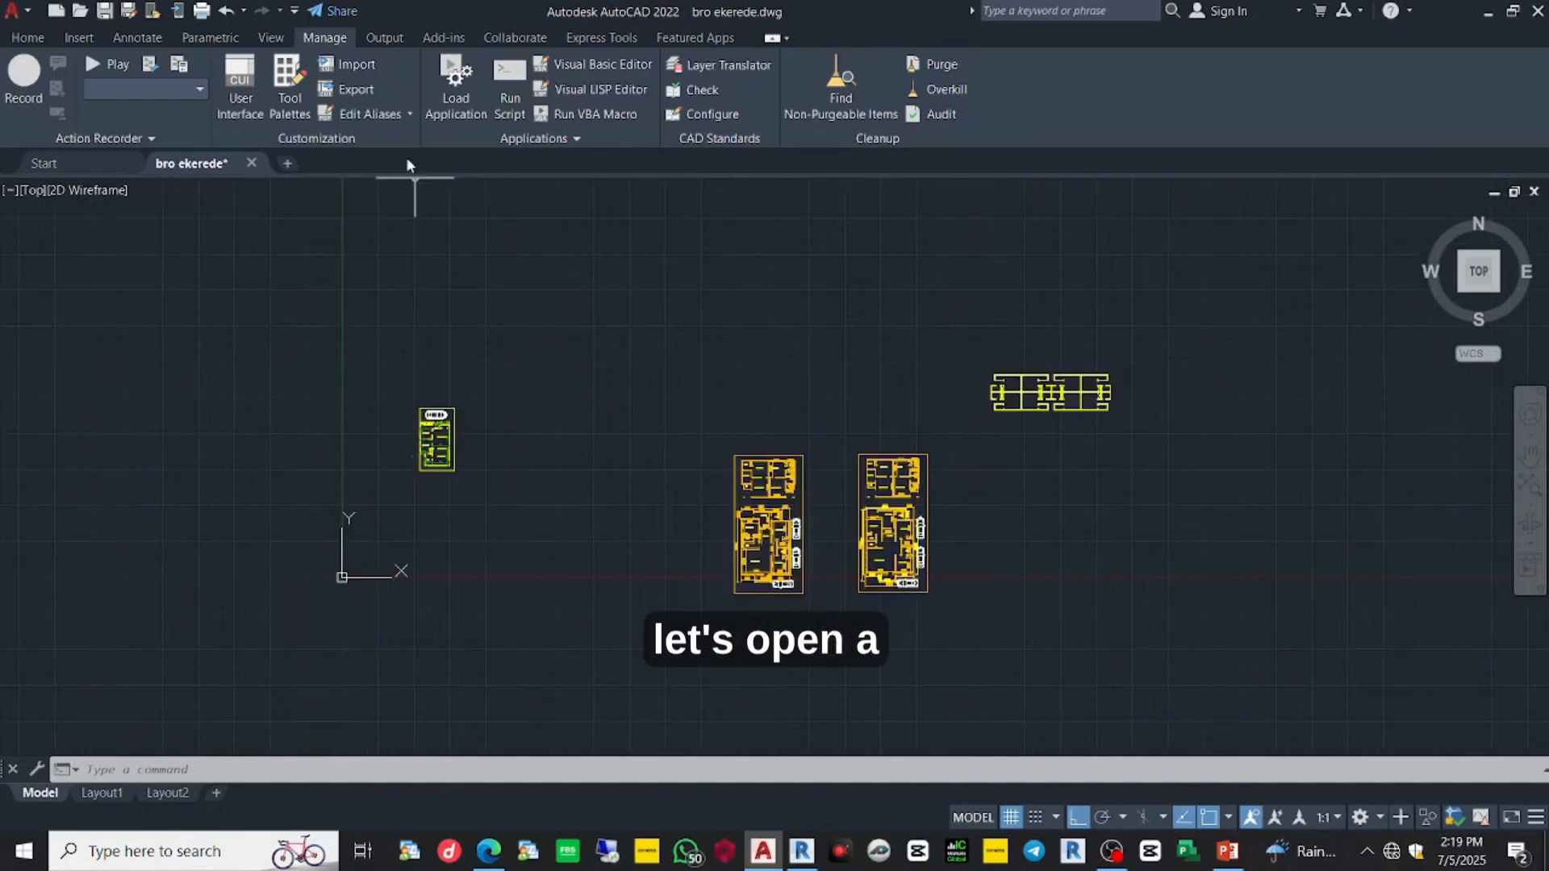
{"action": "left_click", "coordinate": [26, 16]}
{"action": "key", "text": "Escape"}
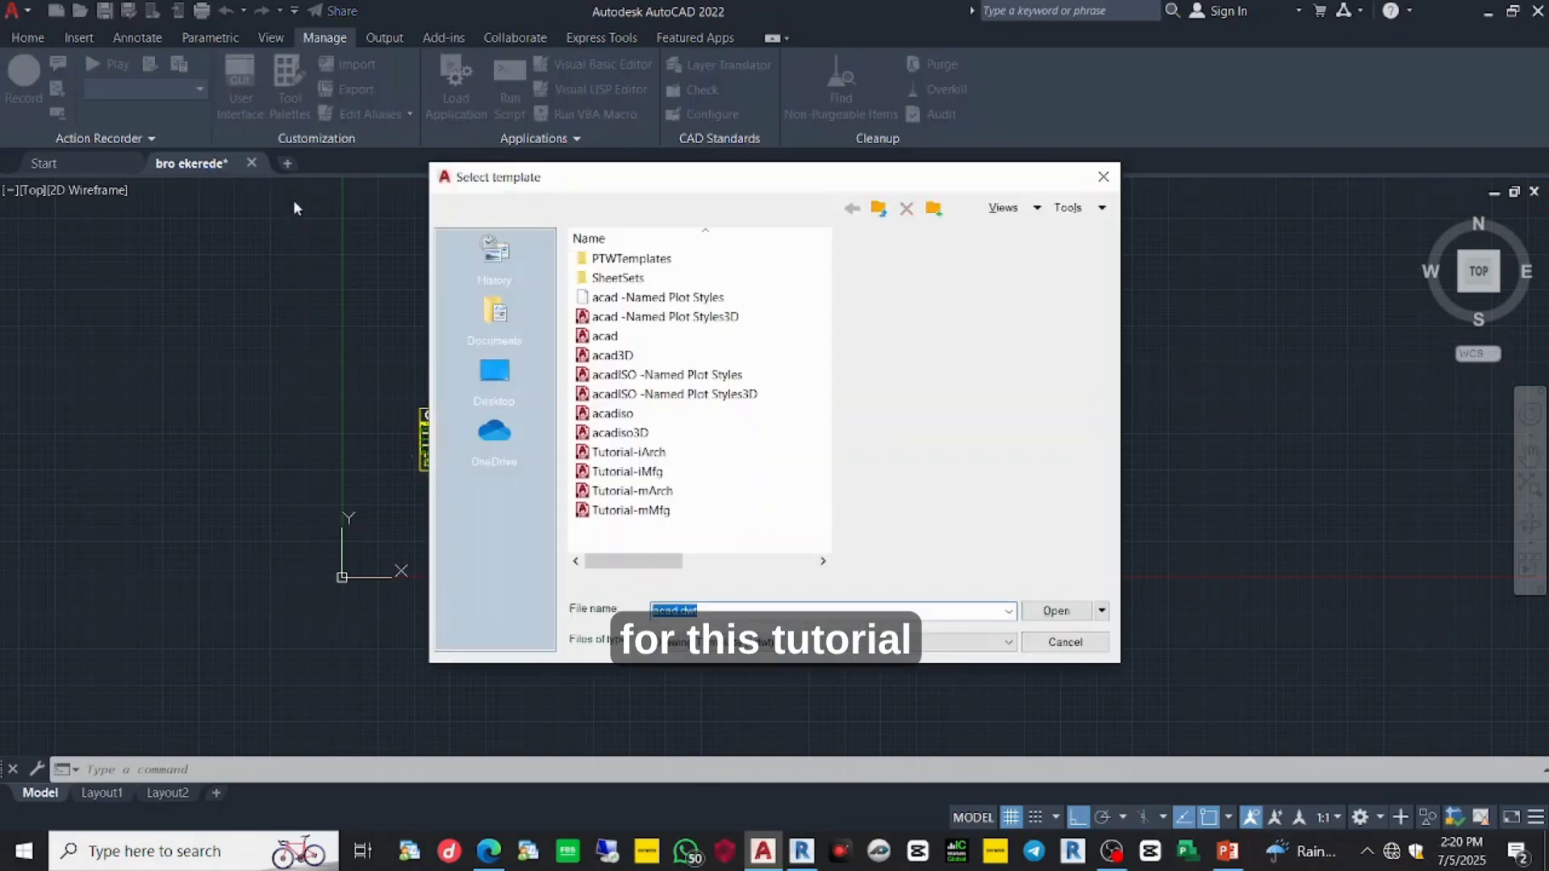
{"action": "left_click", "coordinate": [1060, 614]}
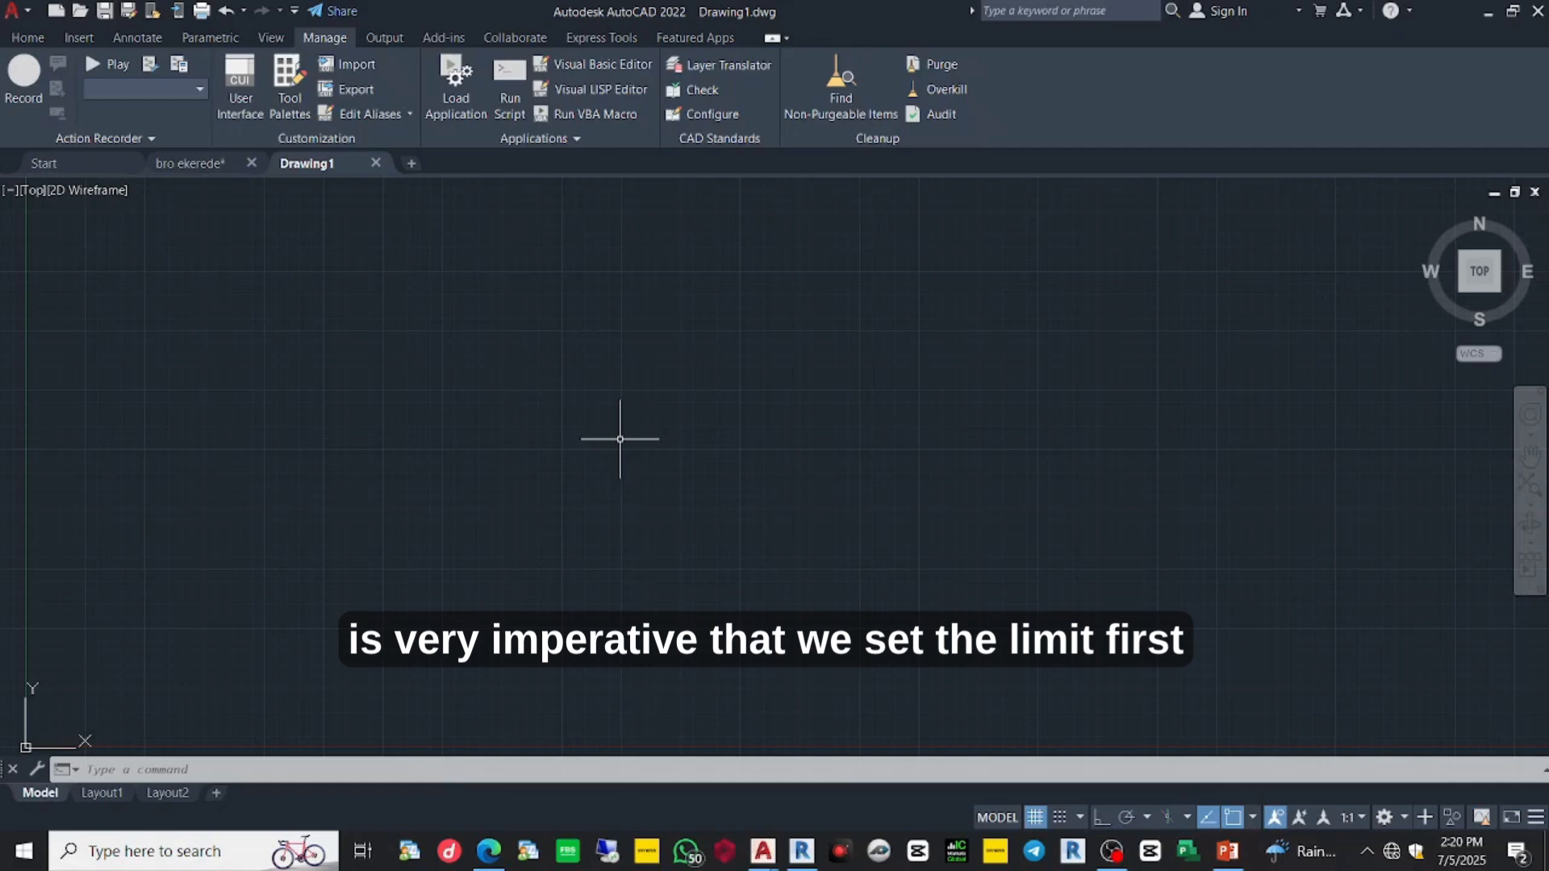
- Set drawing units to 0 length precision, Millimeters insertion scale and International lighting
{"action": "type", "text": "UNITS"}
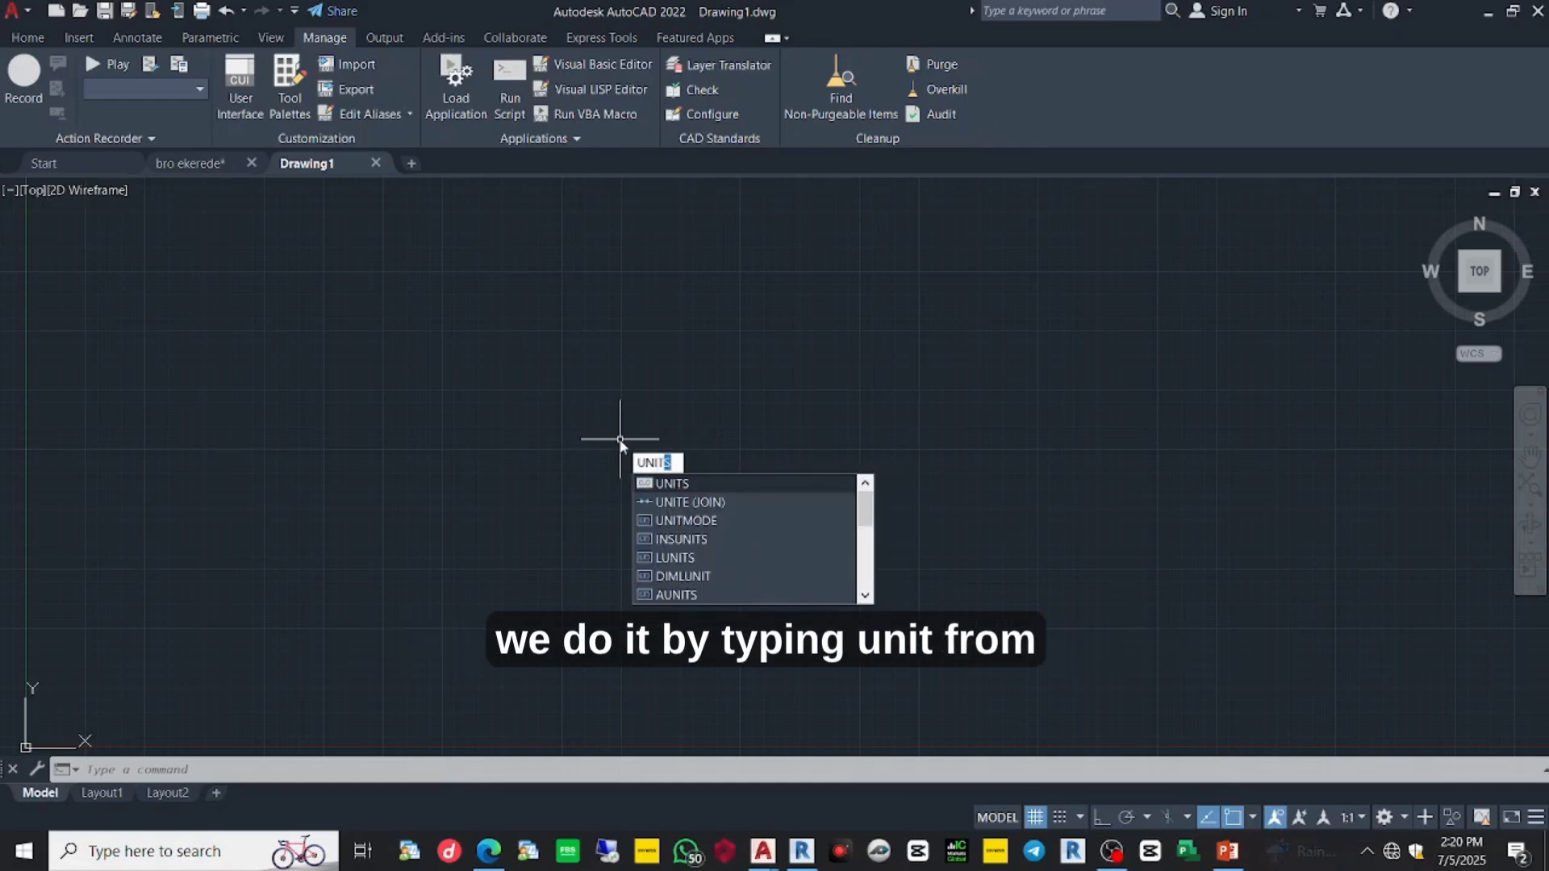
{"action": "key", "text": "Return"}
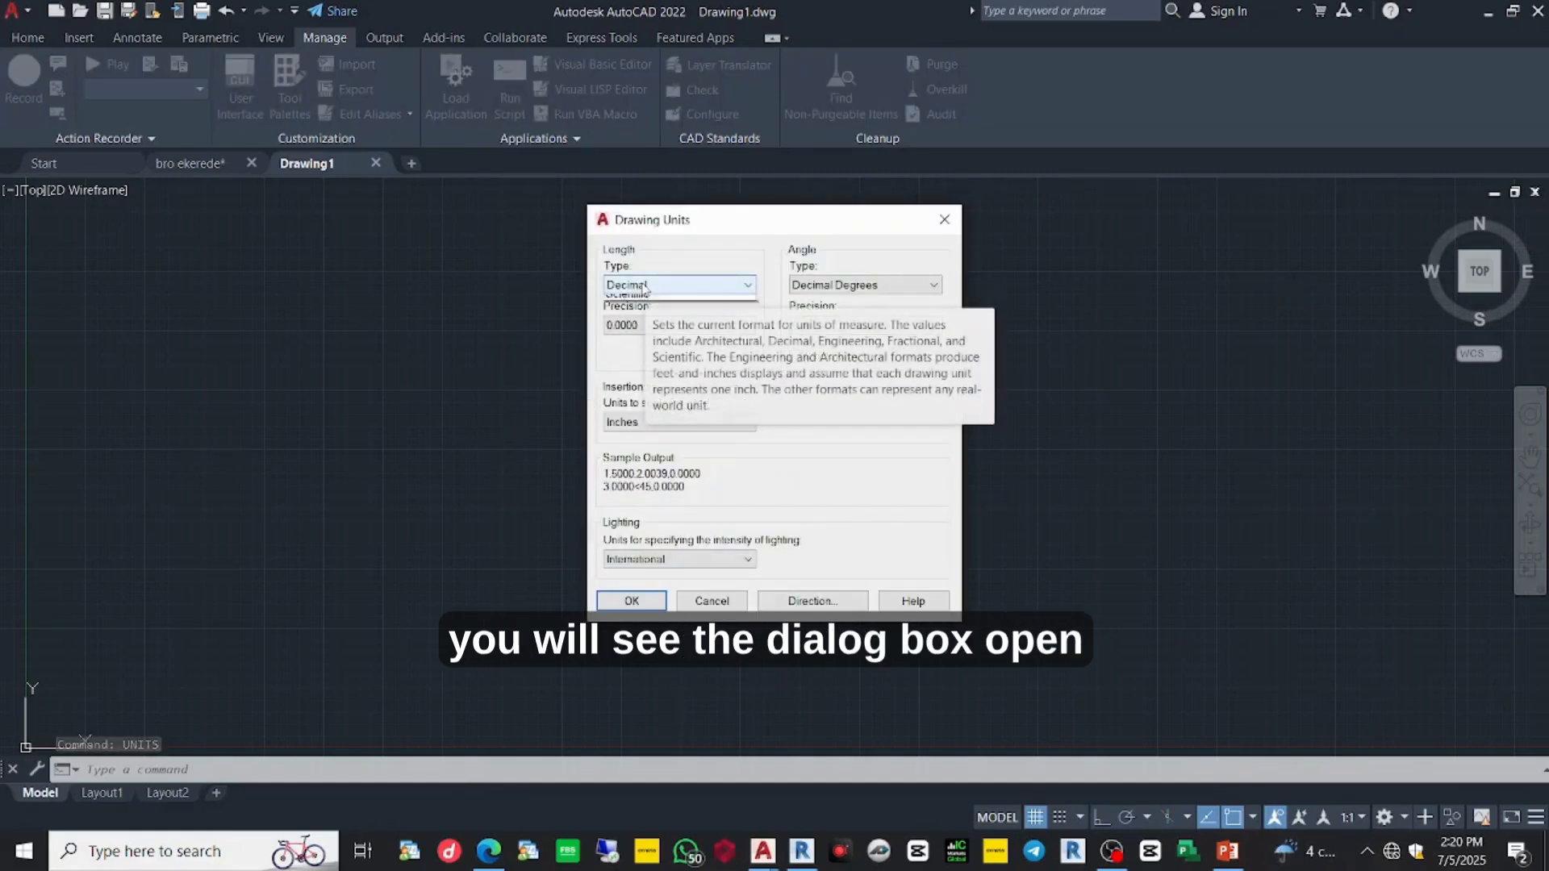
{"action": "left_click", "coordinate": [643, 286]}
{"action": "left_click", "coordinate": [643, 286]}
{"action": "left_click", "coordinate": [644, 324]}
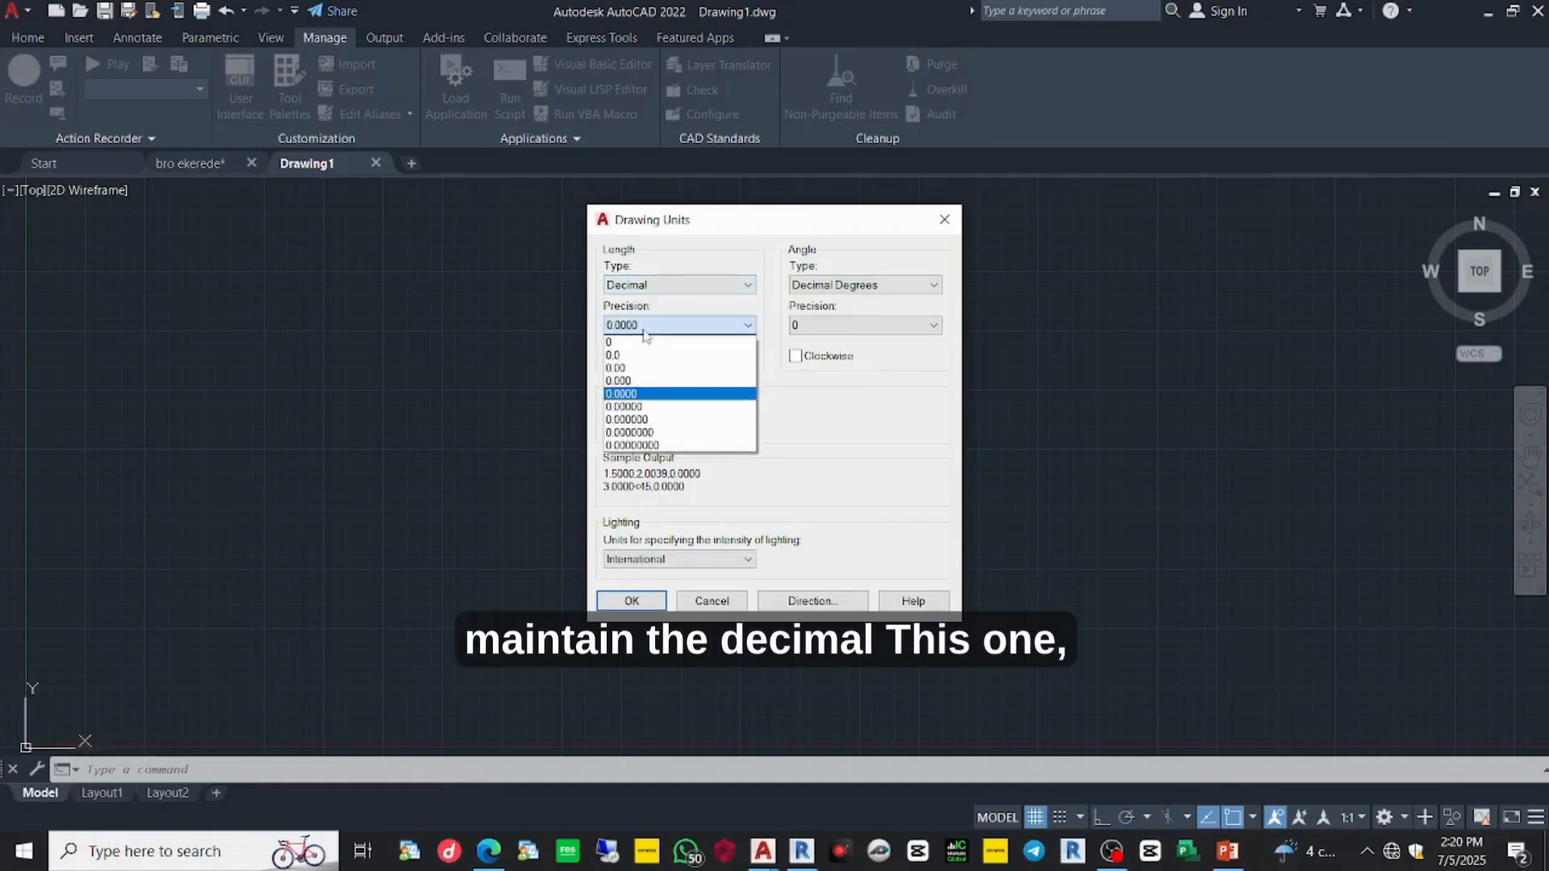
{"action": "left_click", "coordinate": [645, 342]}
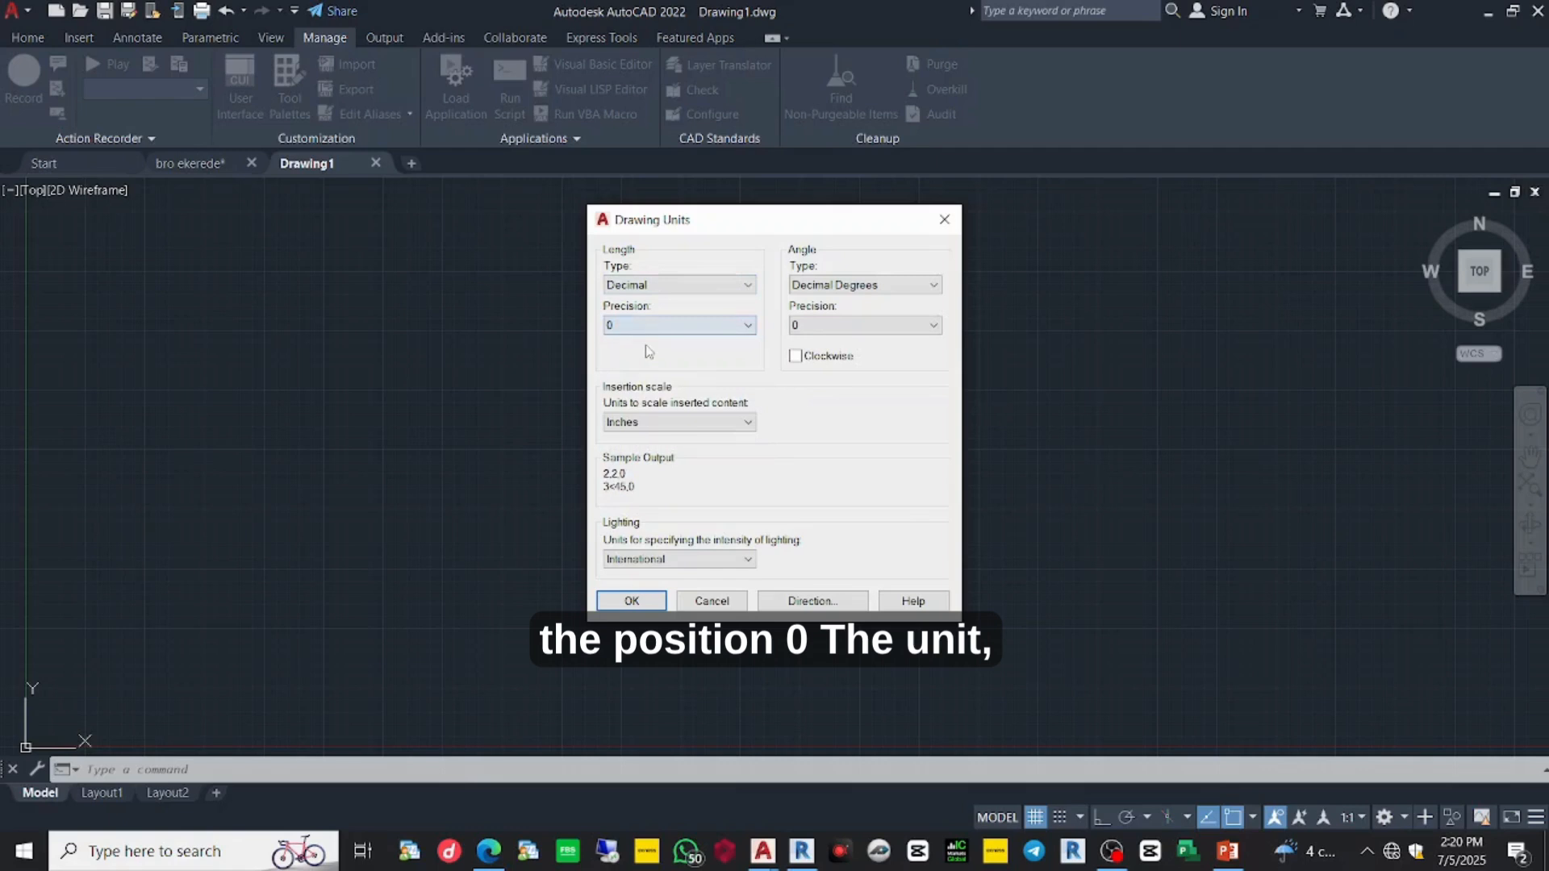
{"action": "left_click", "coordinate": [666, 424]}
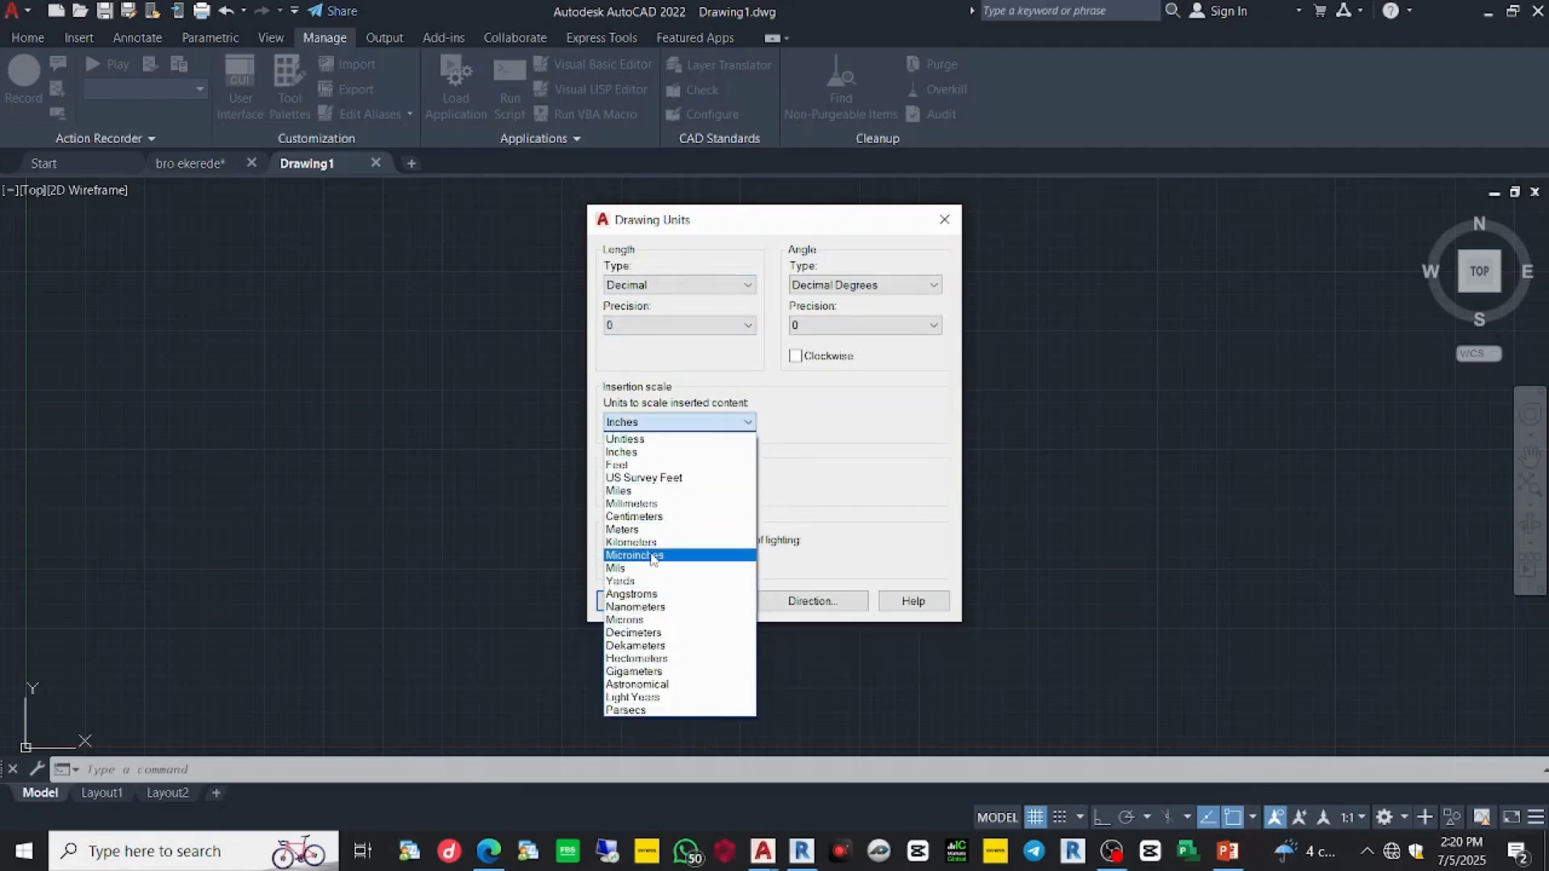
{"action": "left_click", "coordinate": [656, 505]}
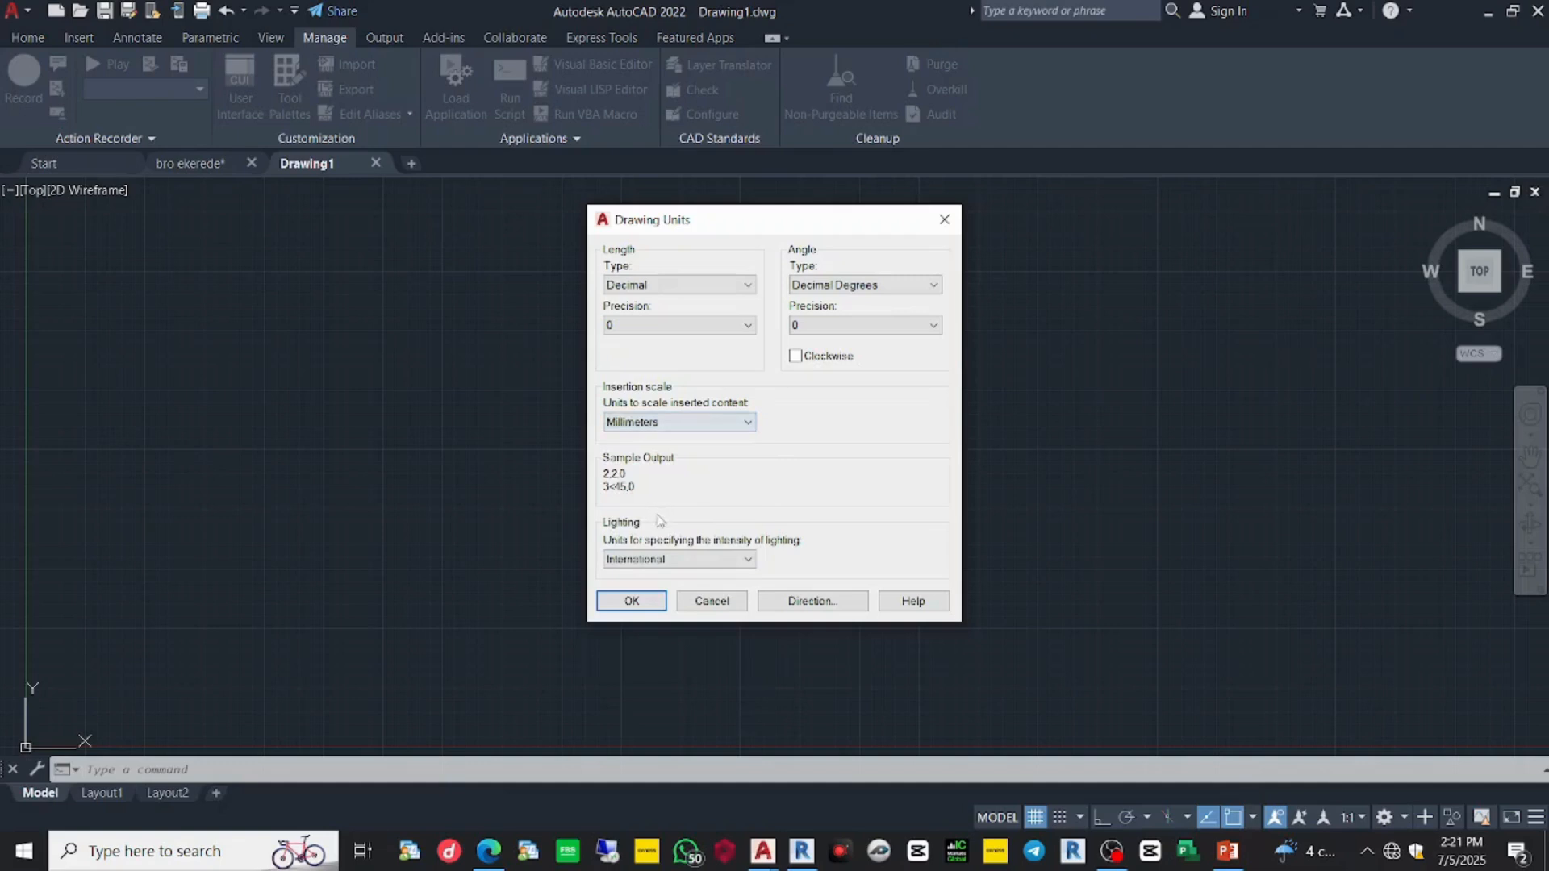
{"action": "left_click", "coordinate": [666, 560]}
{"action": "left_click", "coordinate": [664, 575]}
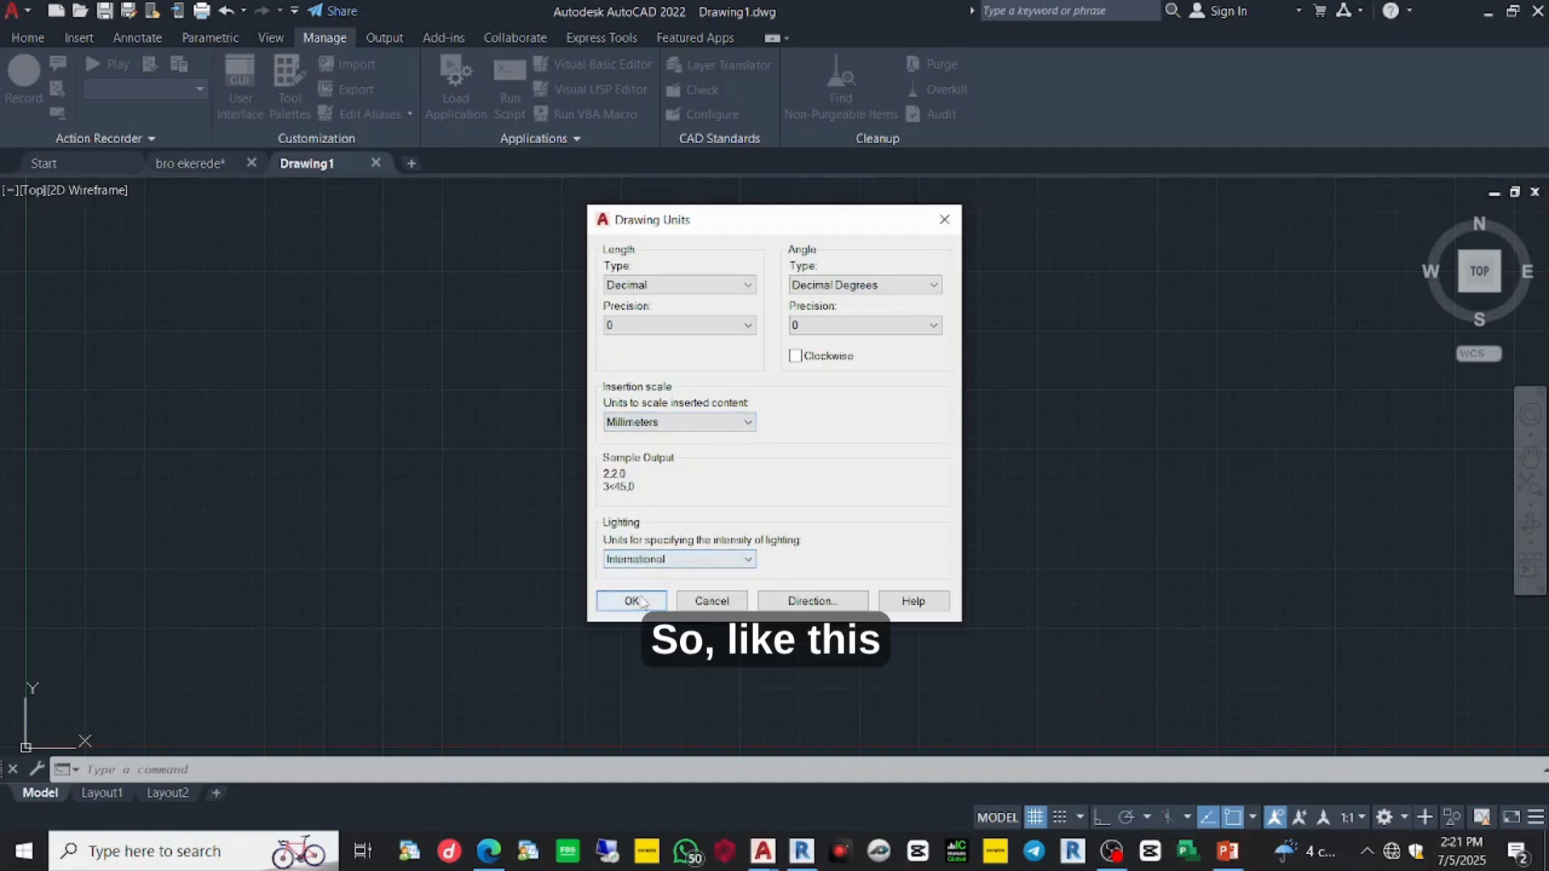
{"action": "left_click", "coordinate": [633, 601]}
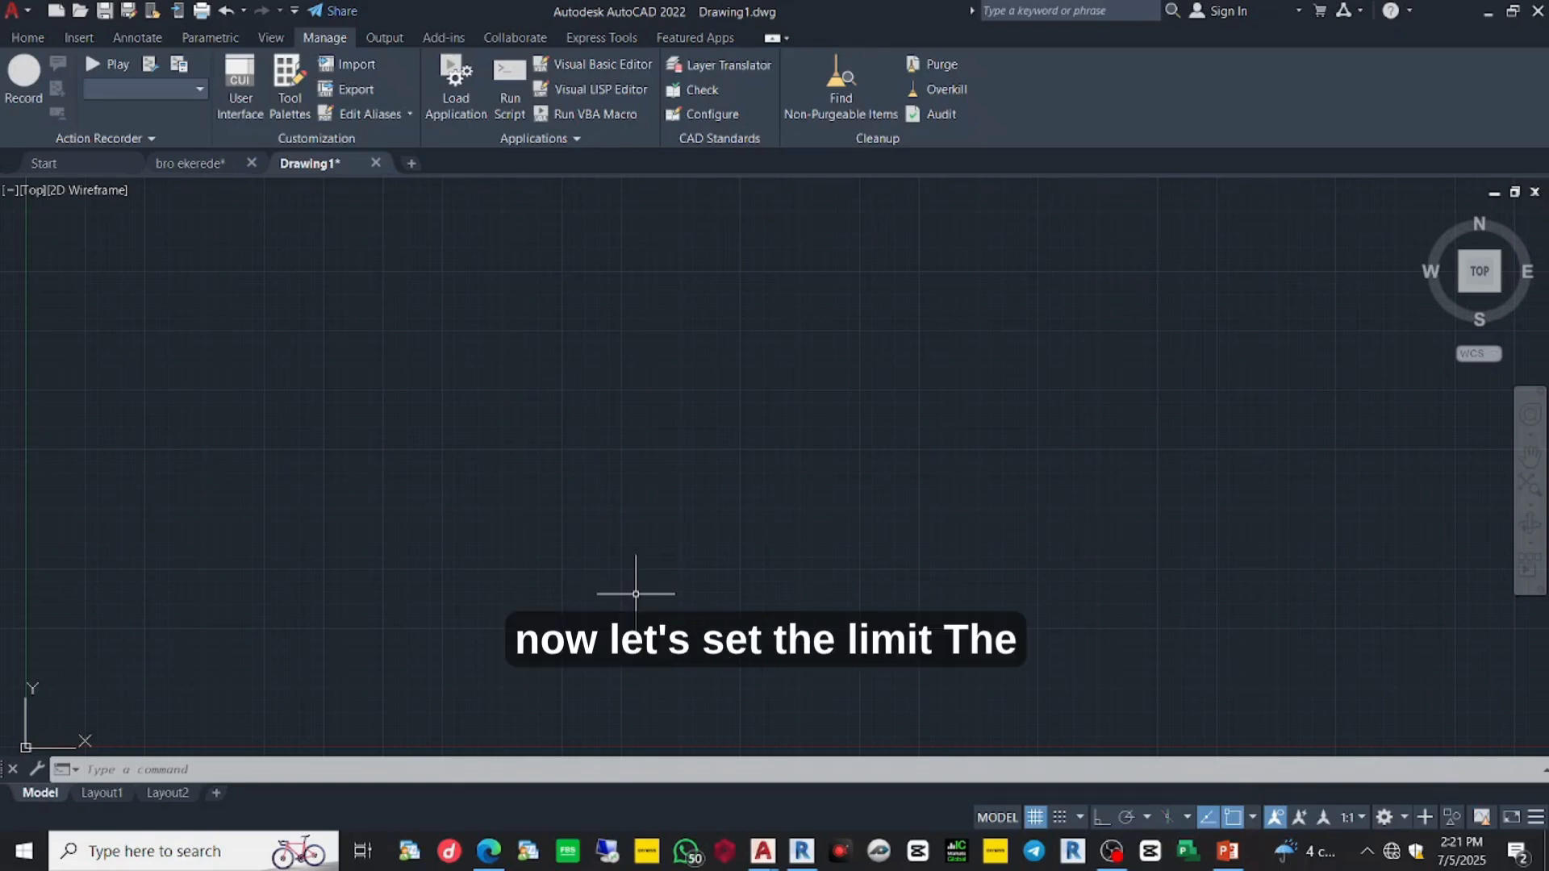
- Set the drawing limits with LIMITS, lower-left 0,0 and upper-right 420,297
{"action": "type", "text": "limi"}
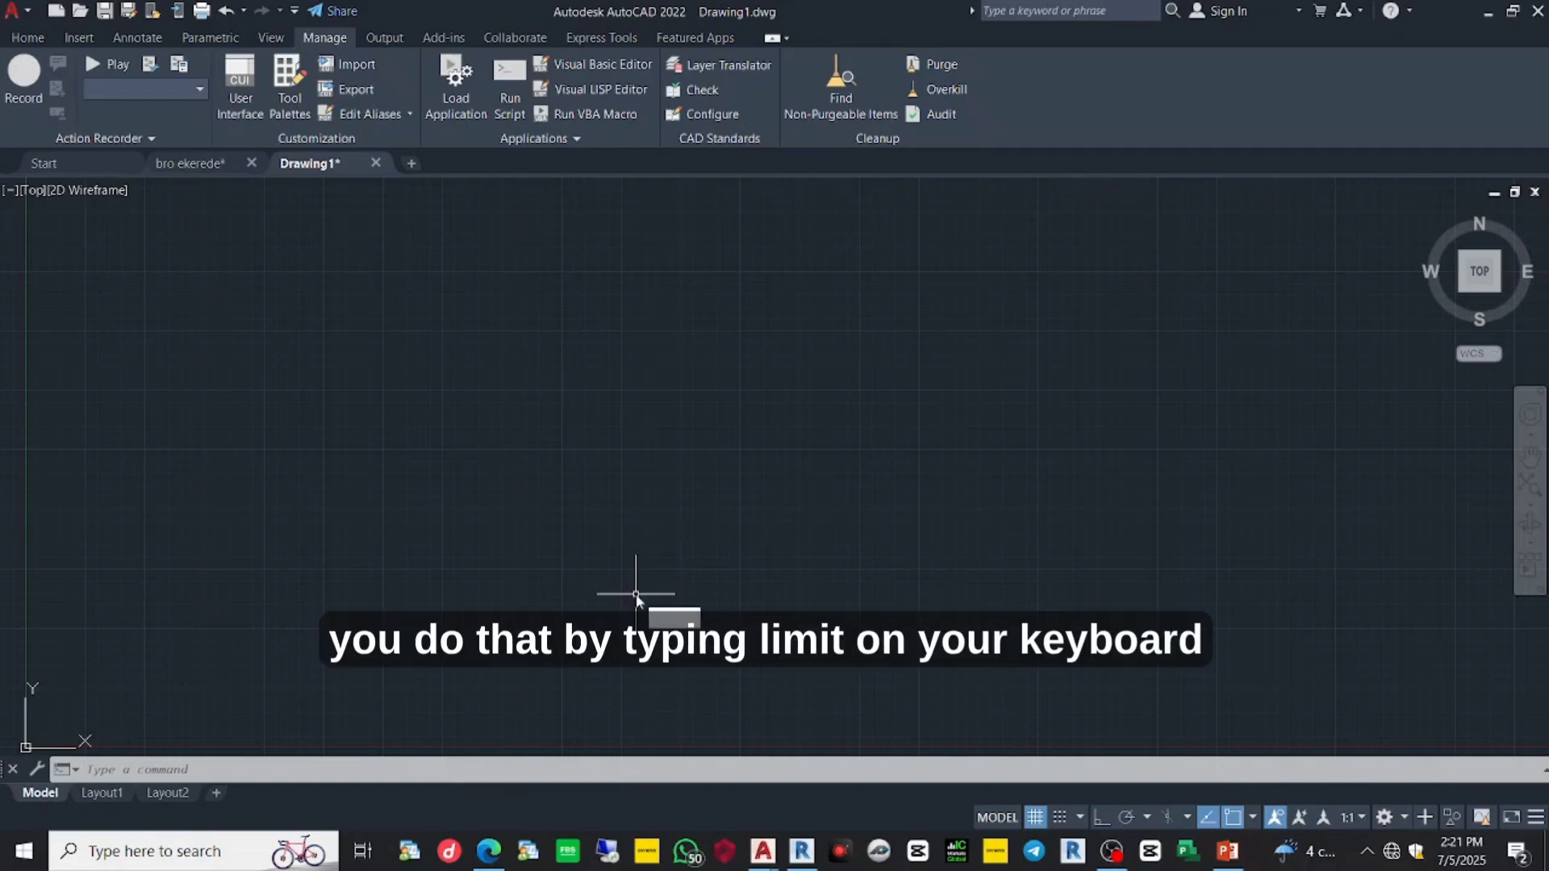
{"action": "type", "text": "t"}
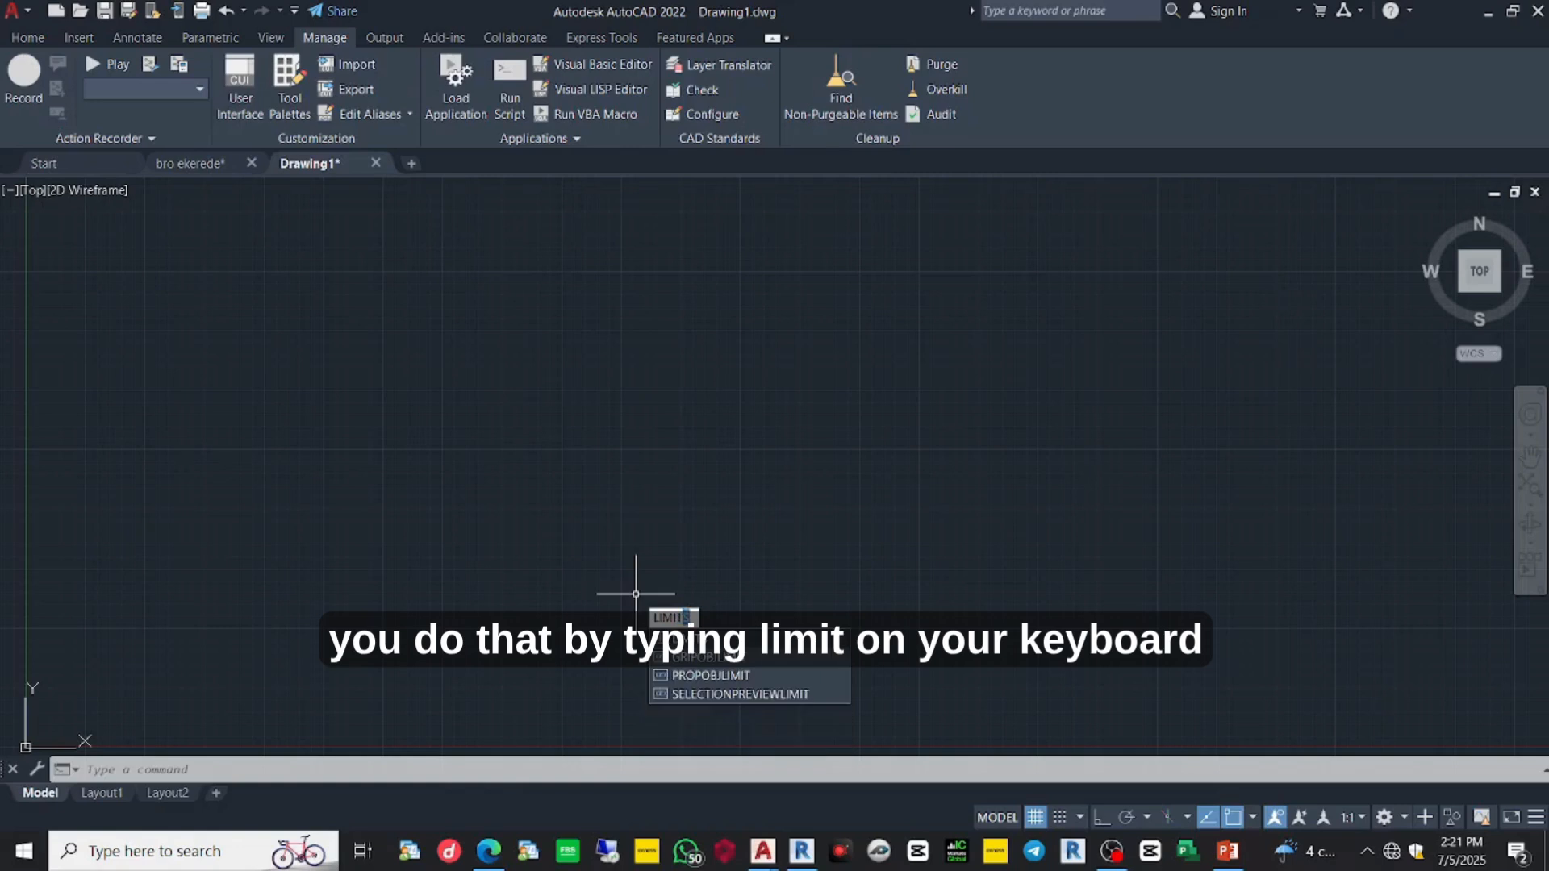
{"action": "key", "text": "Return"}
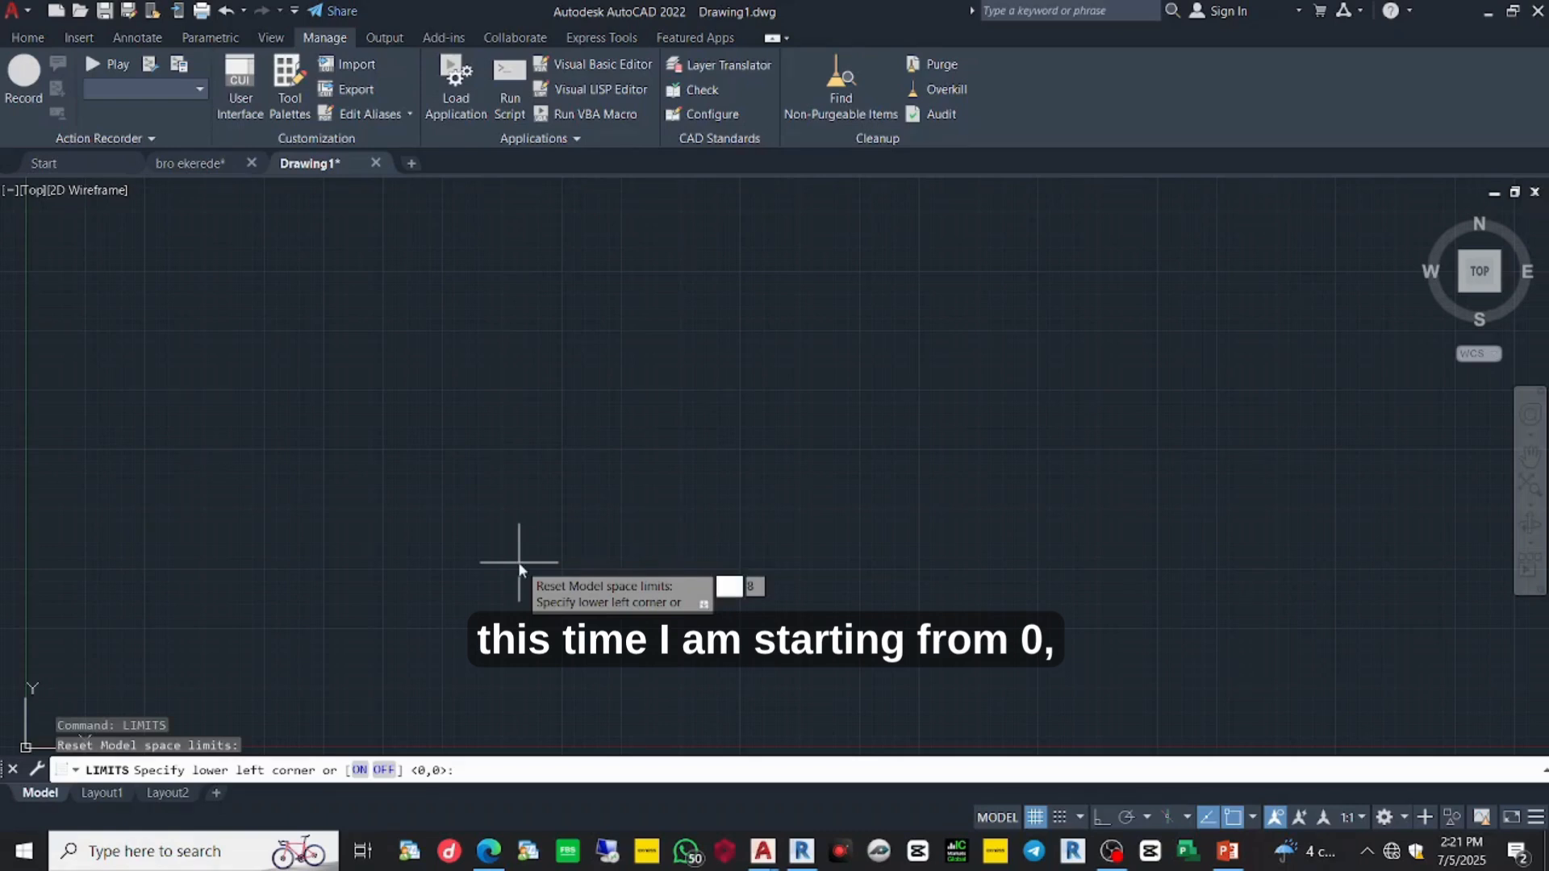
{"action": "type", "text": "0,"}
{"action": "type", "text": "0"}
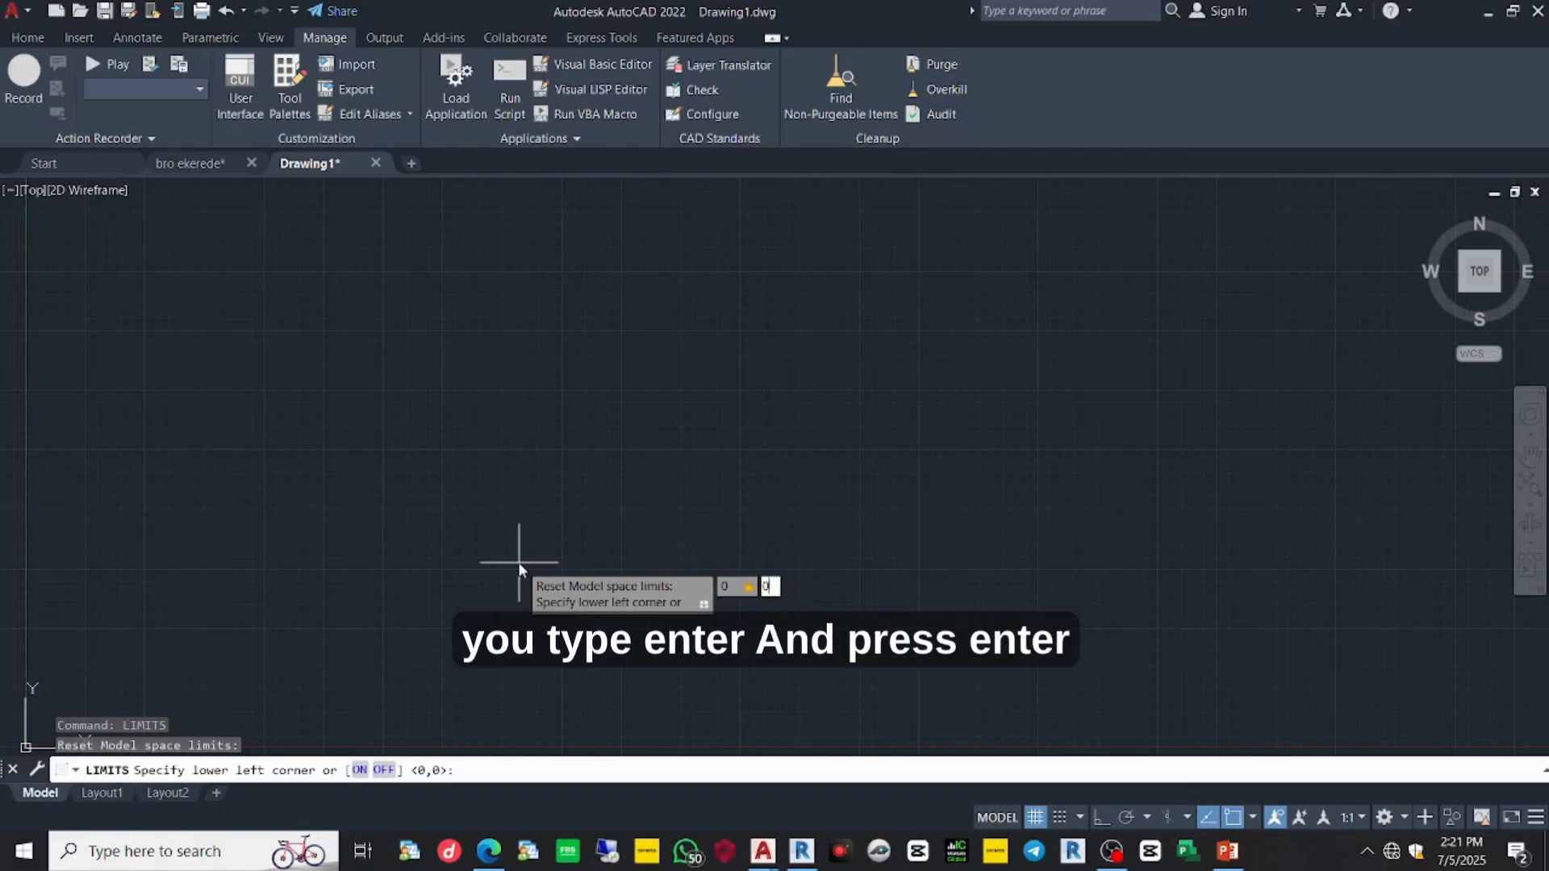
{"action": "key", "text": "Return"}
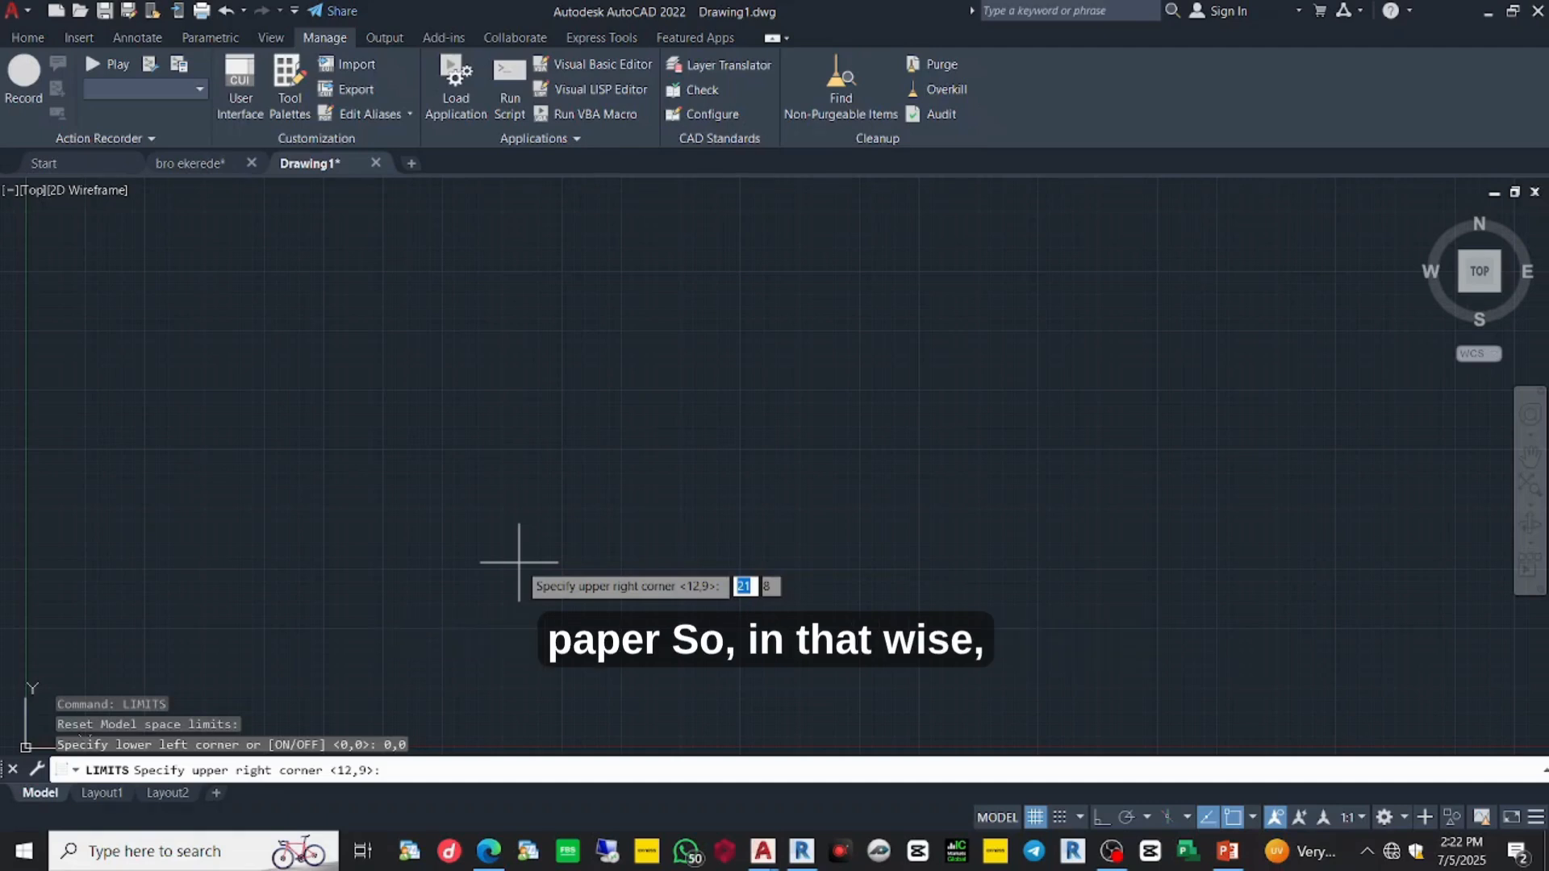
{"action": "type", "text": "420"}
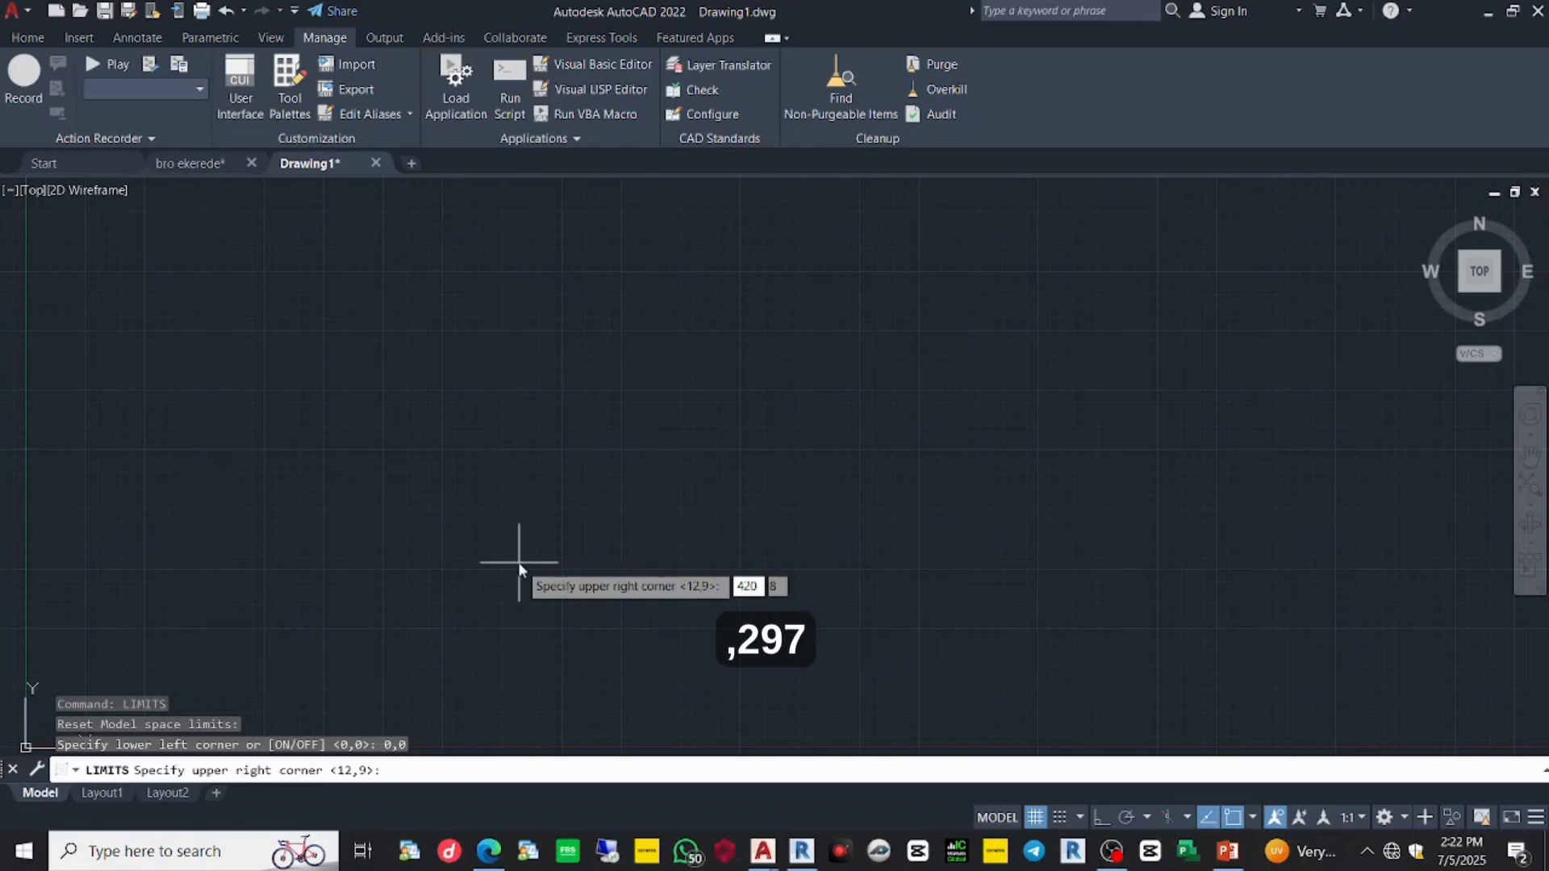
{"action": "key", "text": "Tab"}
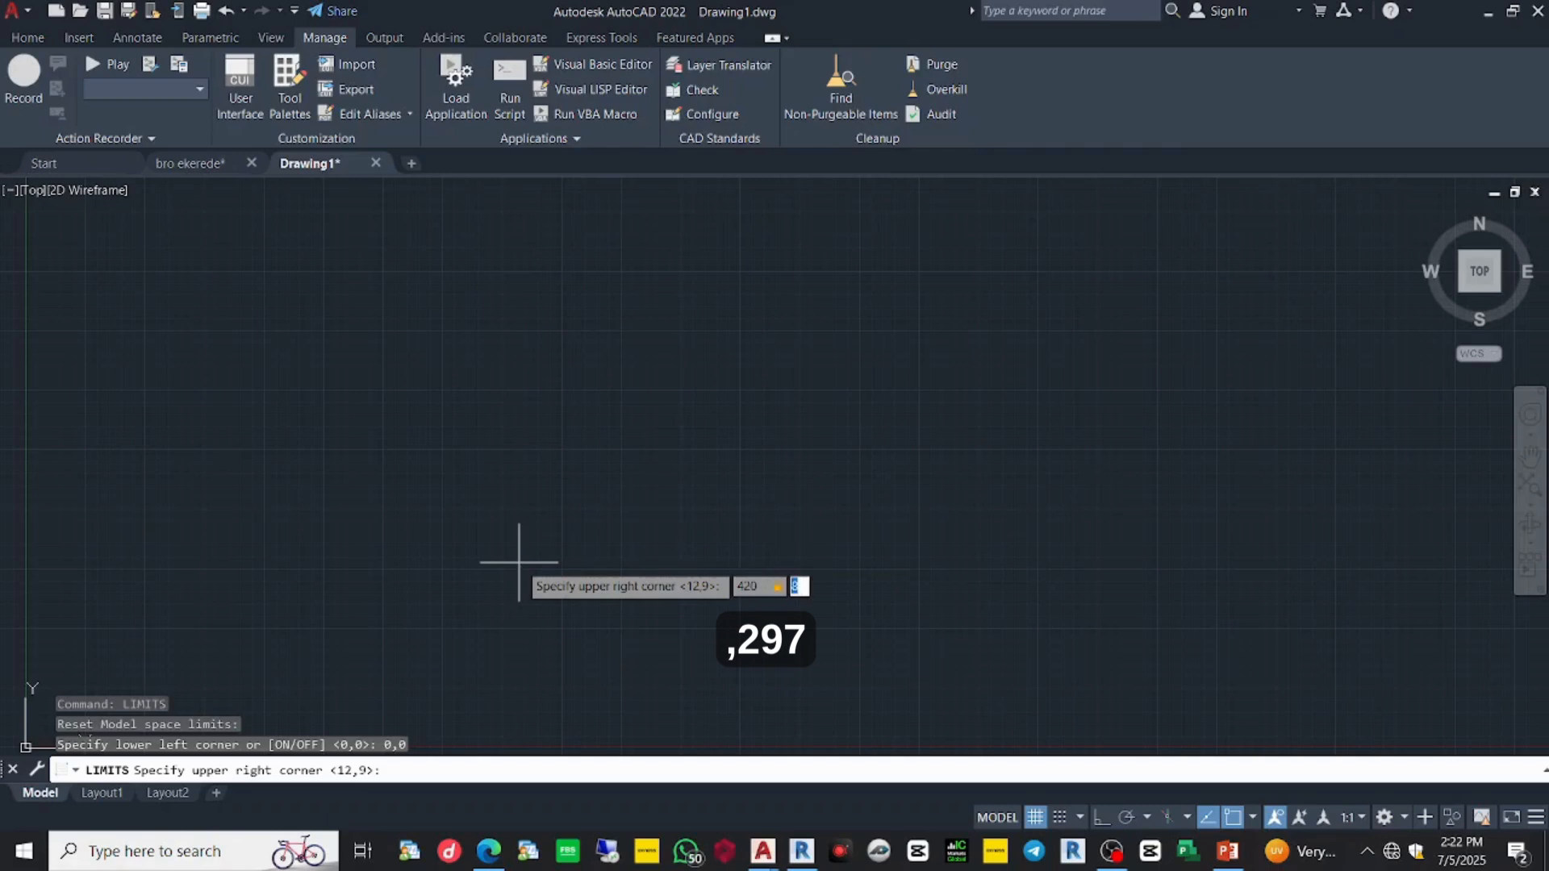
{"action": "type", "text": "297"}
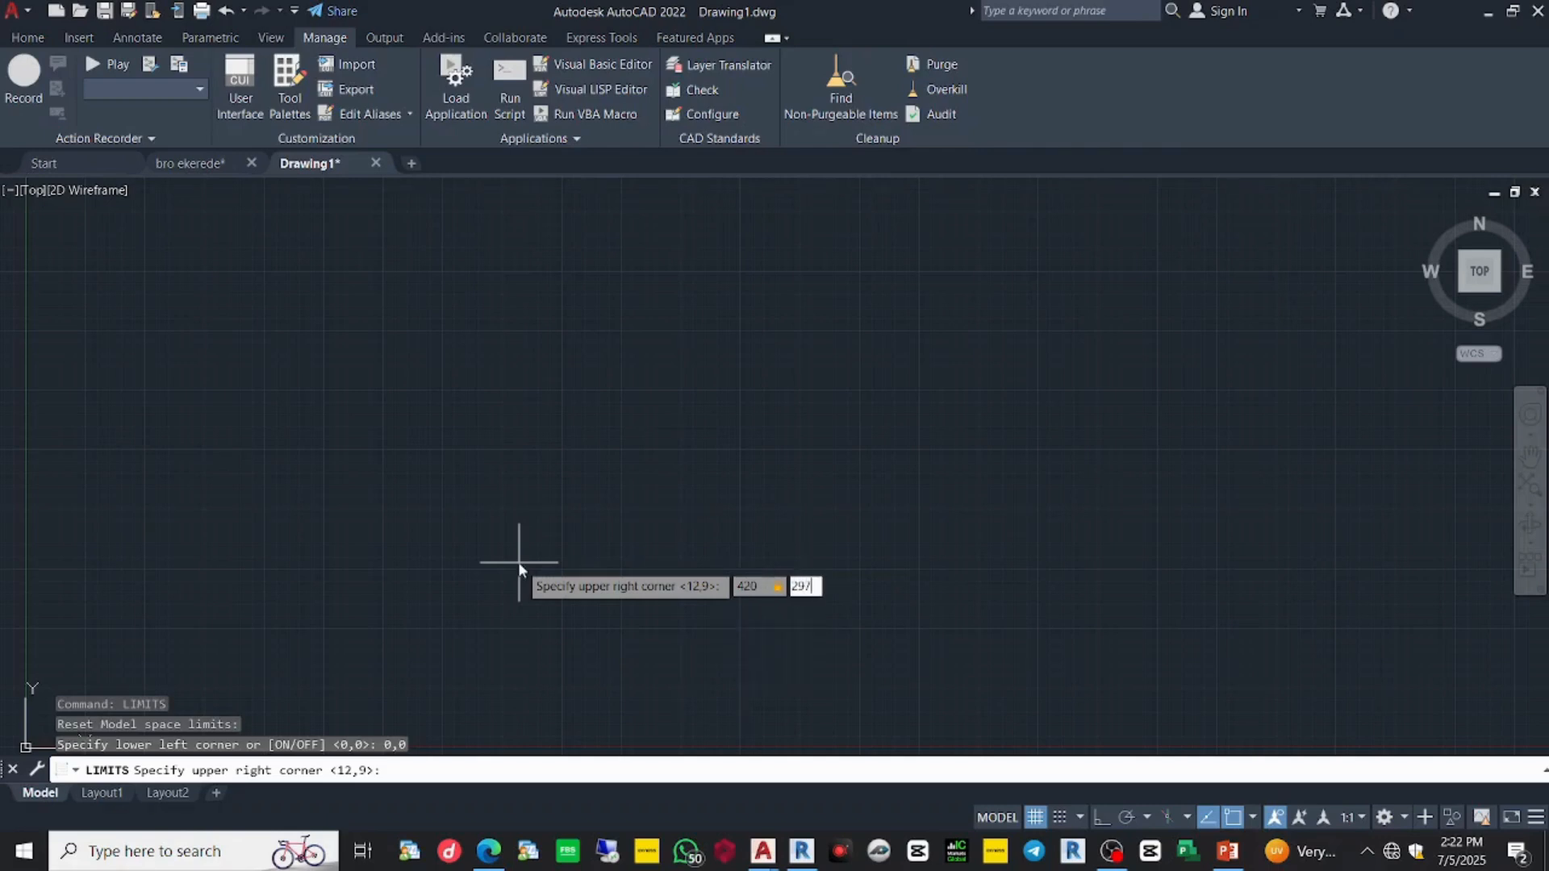
{"action": "key", "text": "Return"}
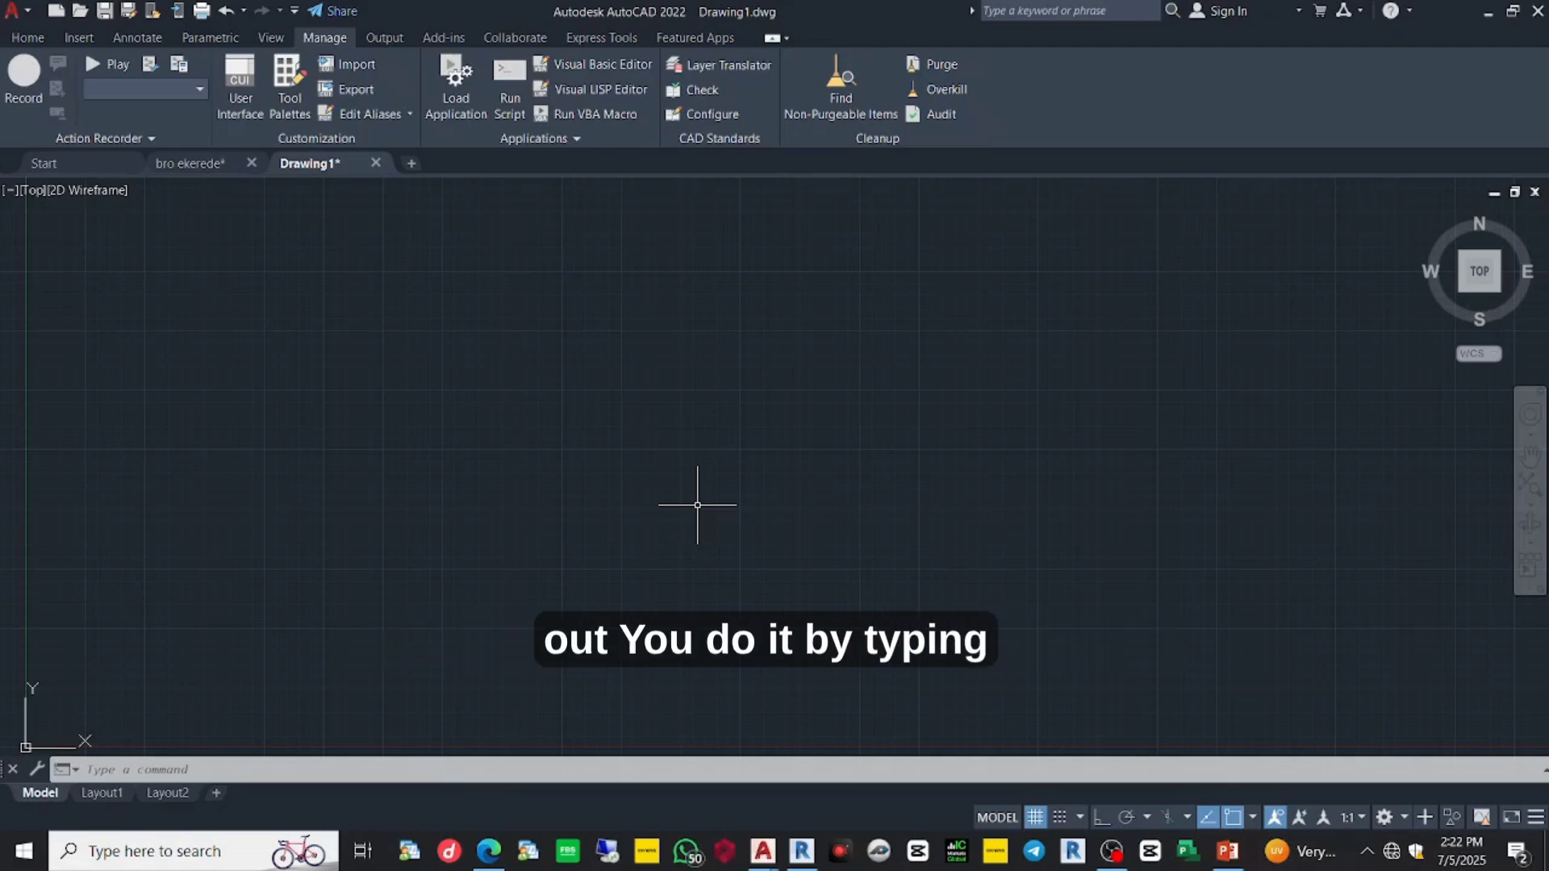
- Zoom All to display the entire 420 by 297 limits area
{"action": "type", "text": "ZOOM"}
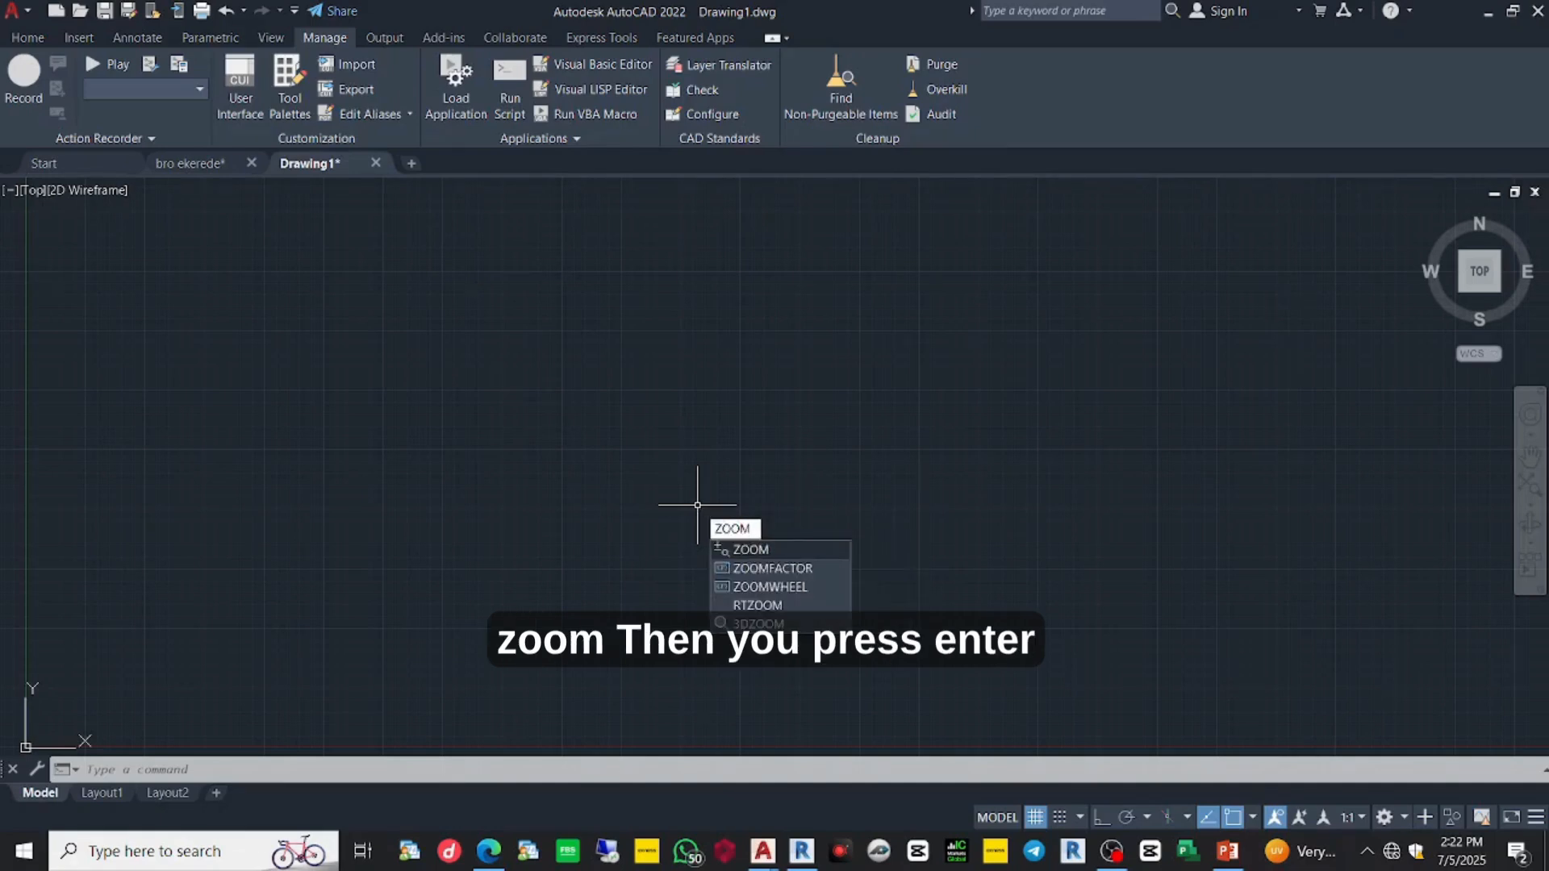
{"action": "key", "text": "Return"}
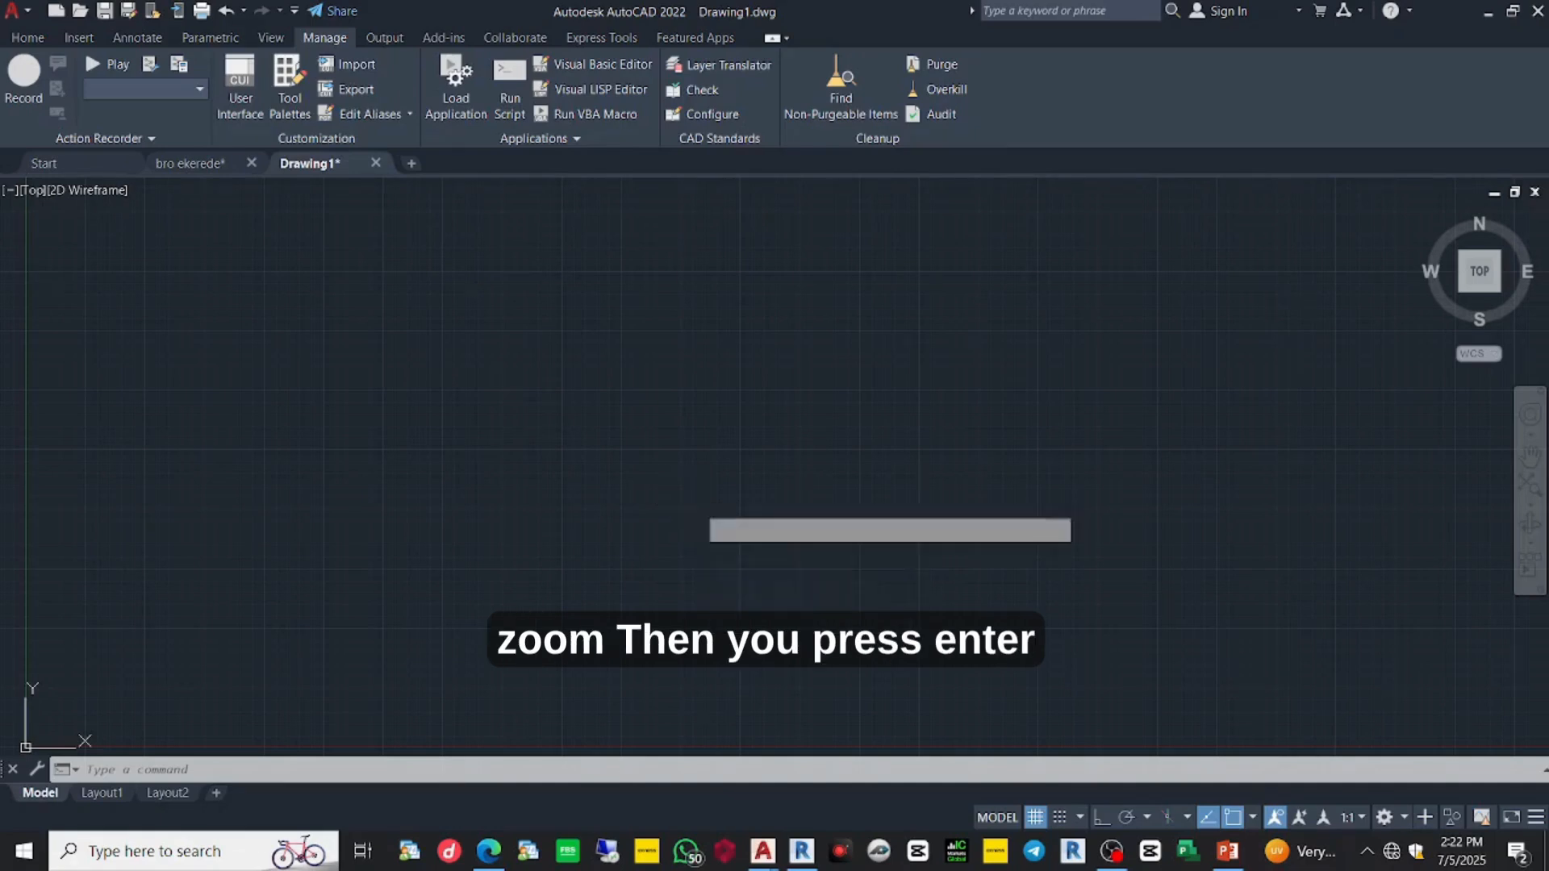
{"action": "type", "text": "A"}
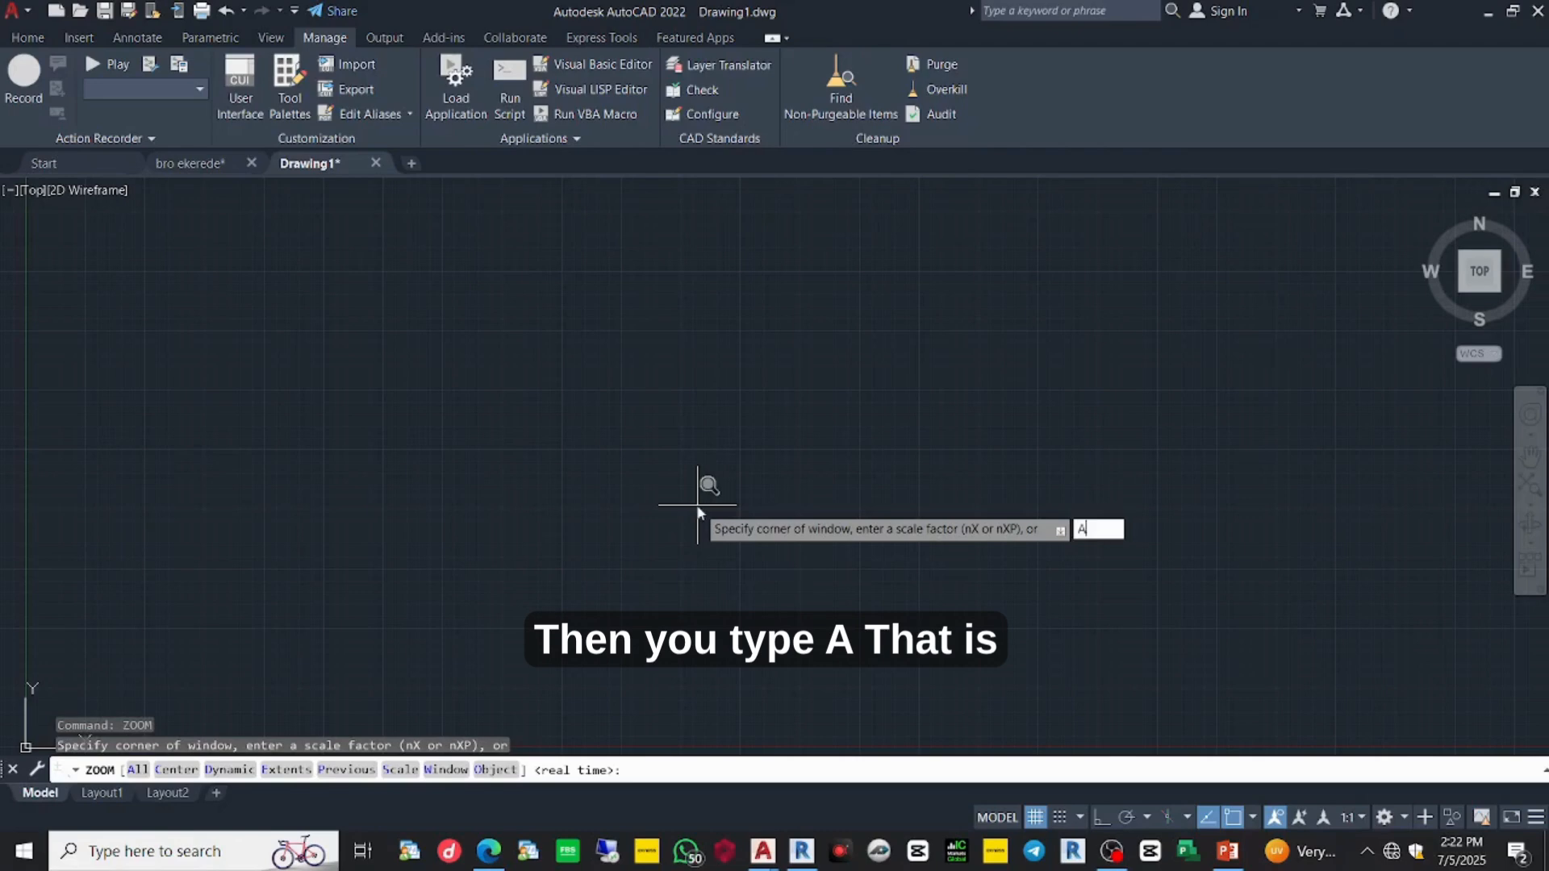
{"action": "key", "text": "Return"}
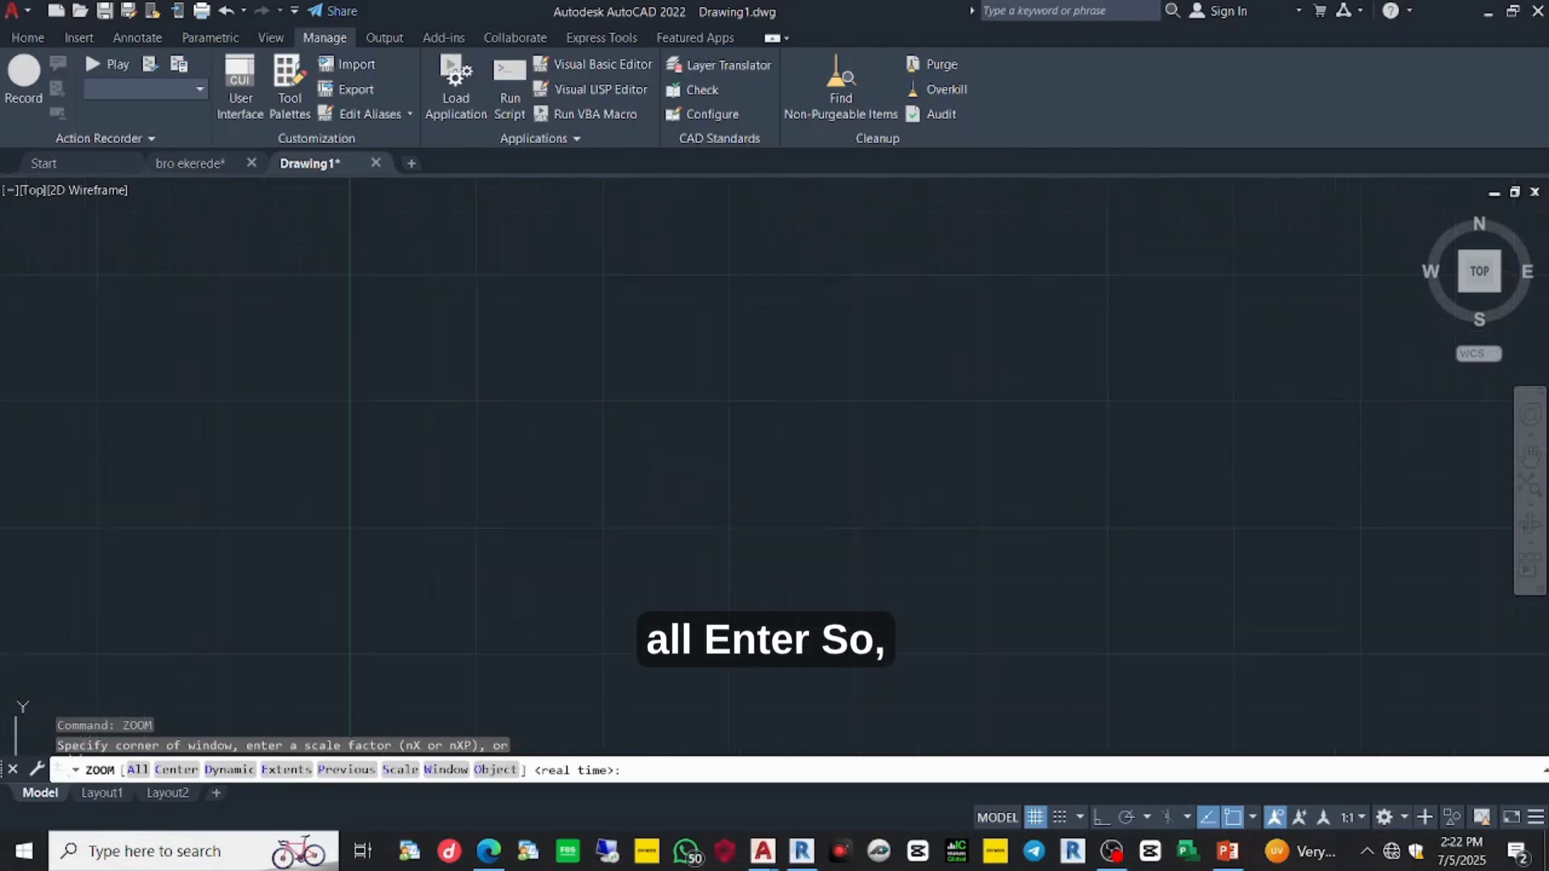
{"action": "scroll", "coordinate": [682, 506], "scroll_direction": "down", "scroll_amount": 3}
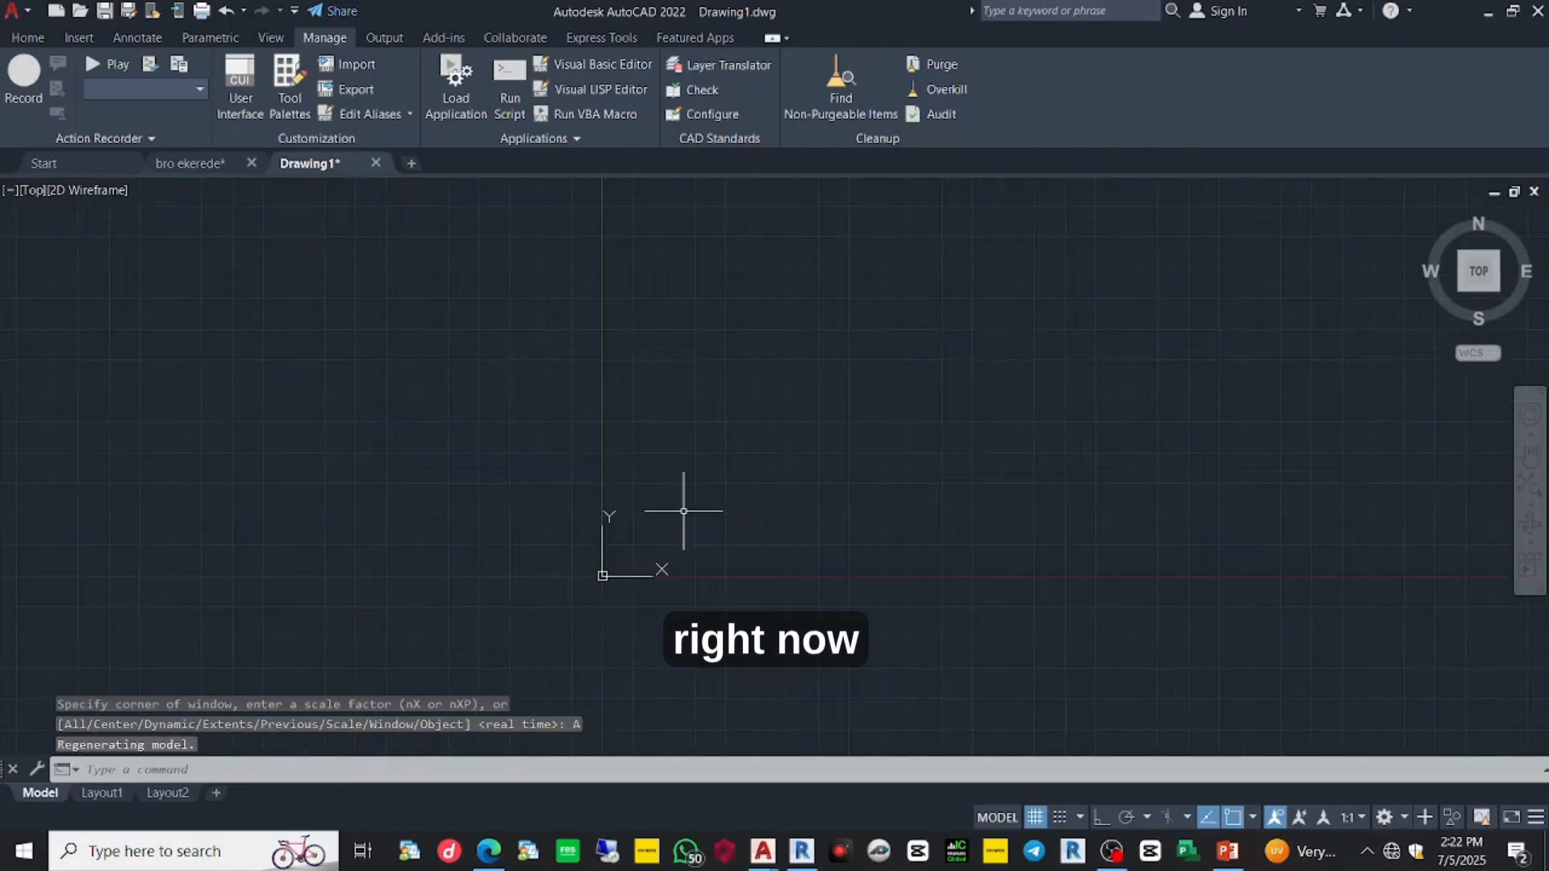
{"action": "scroll", "coordinate": [633, 569], "scroll_direction": "up", "scroll_amount": 1}
{"action": "scroll", "coordinate": [631, 569], "scroll_direction": "up", "scroll_amount": 1}
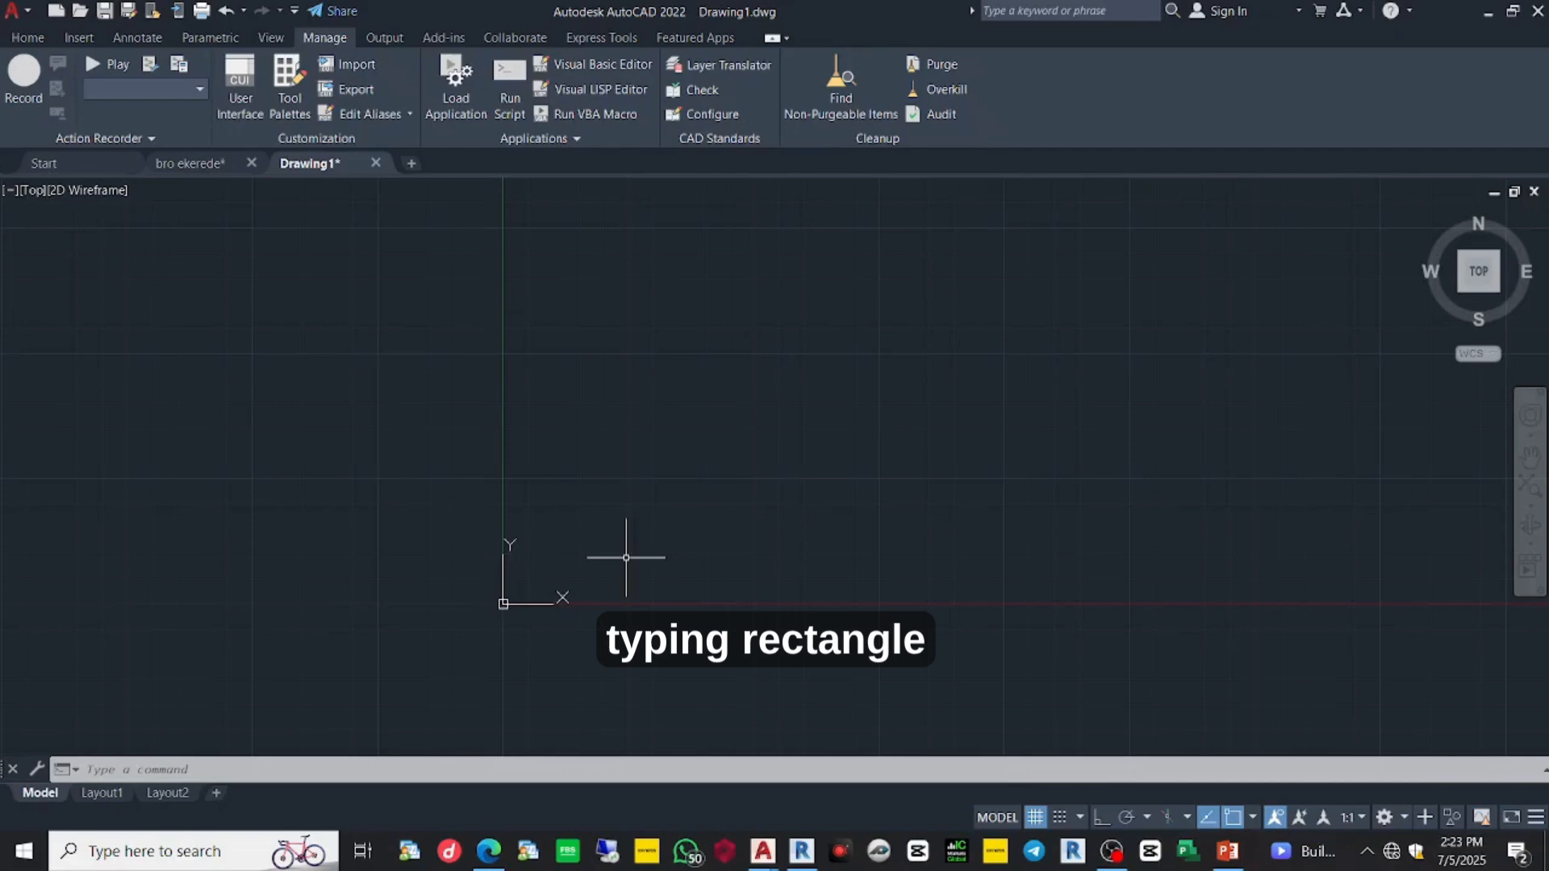
- Draw a 420 by 297 rectangle from corner 0,0 and pan to frame it
{"action": "type", "text": "REC"}
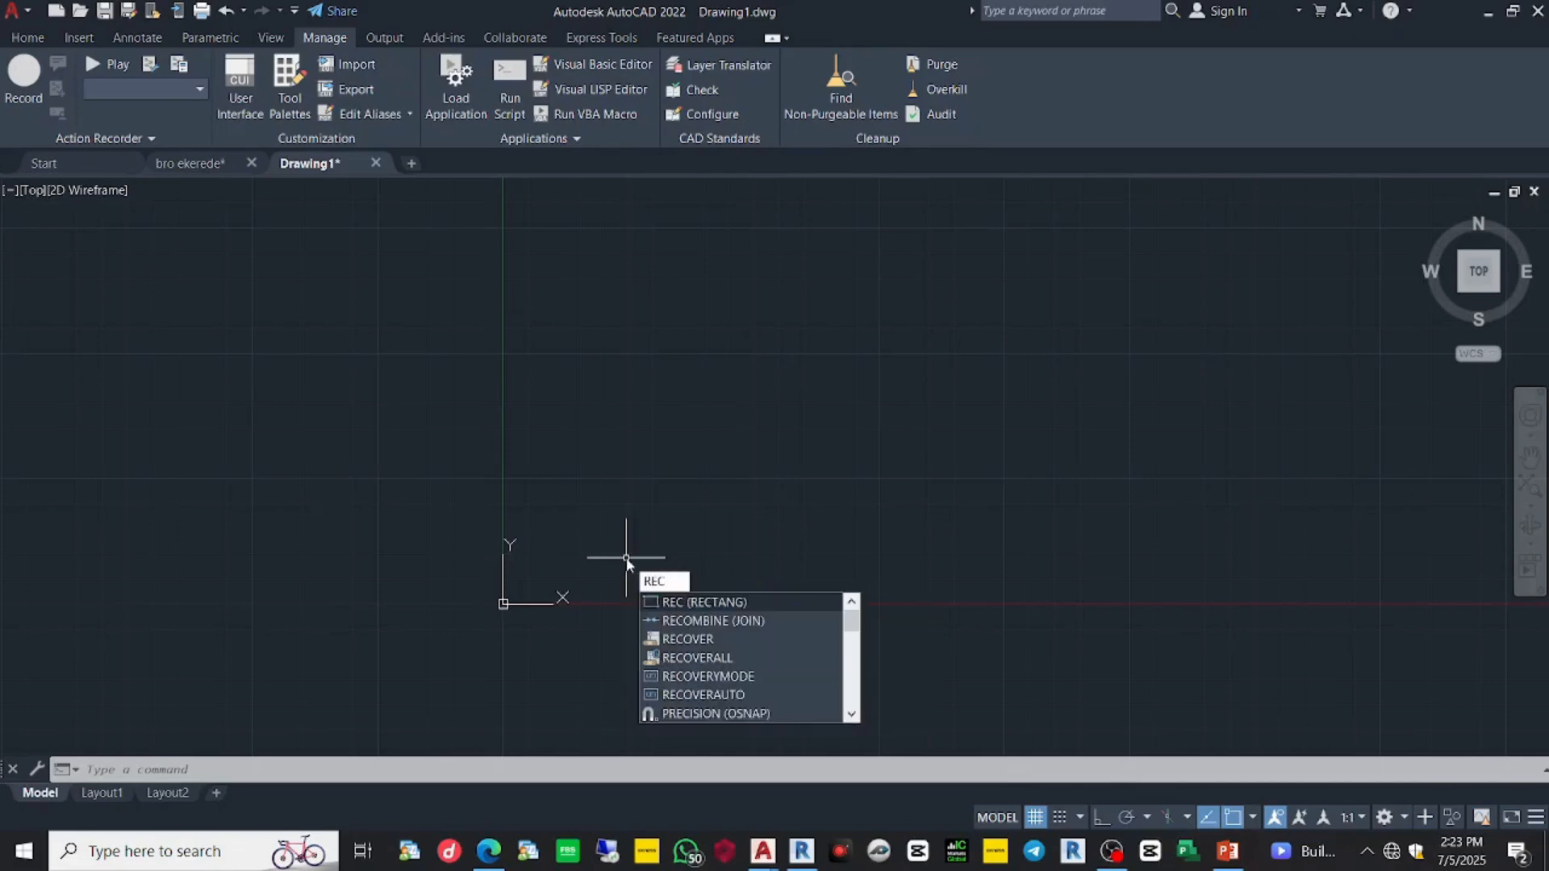
{"action": "type", "text": "TANG"}
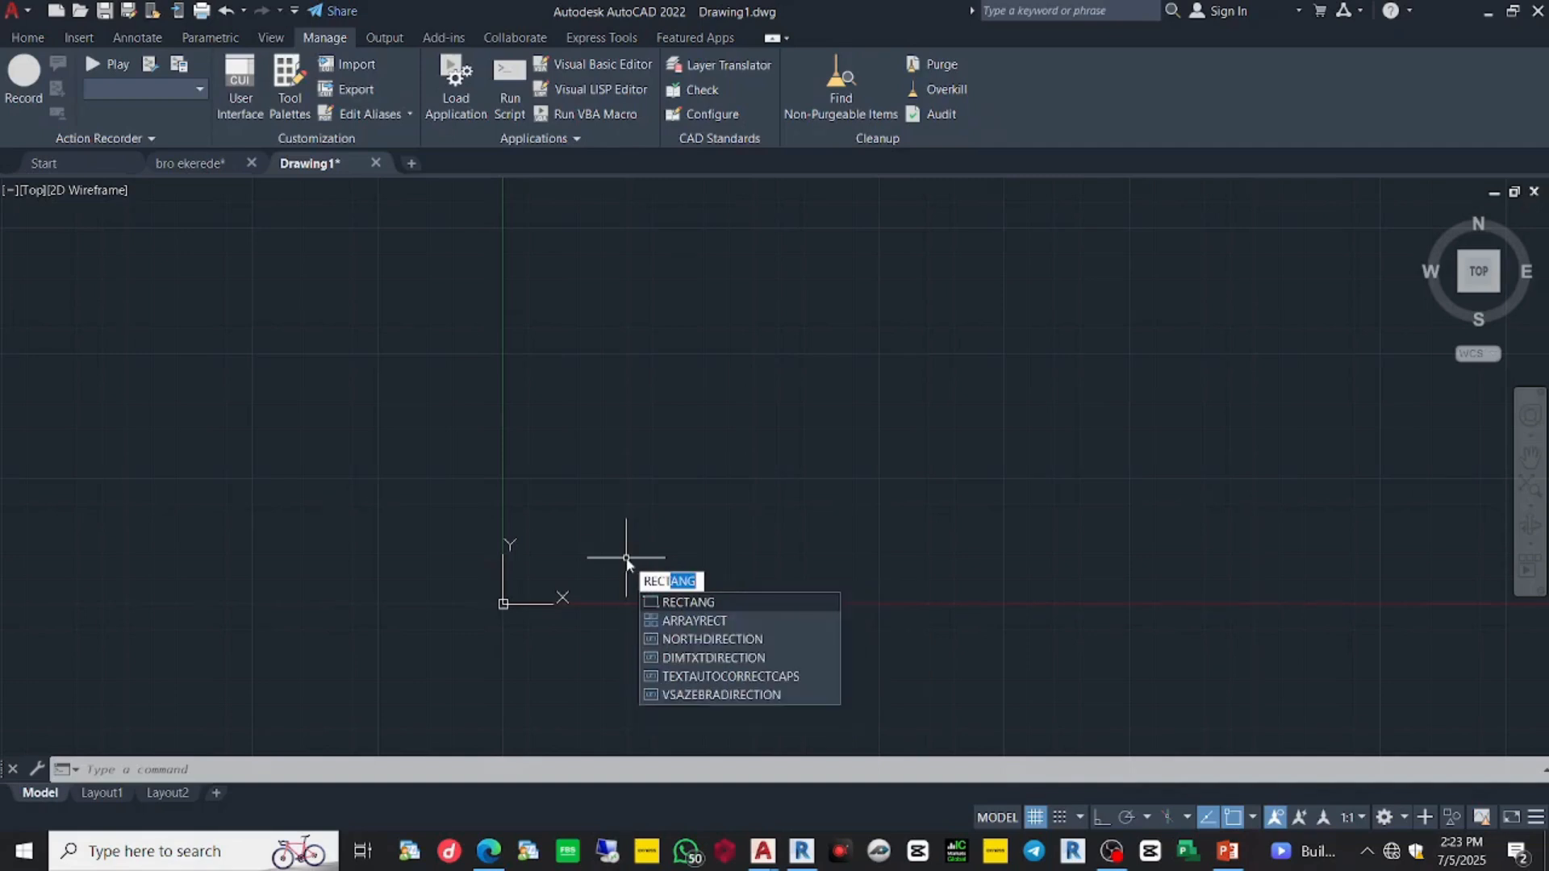
{"action": "key", "text": "Return"}
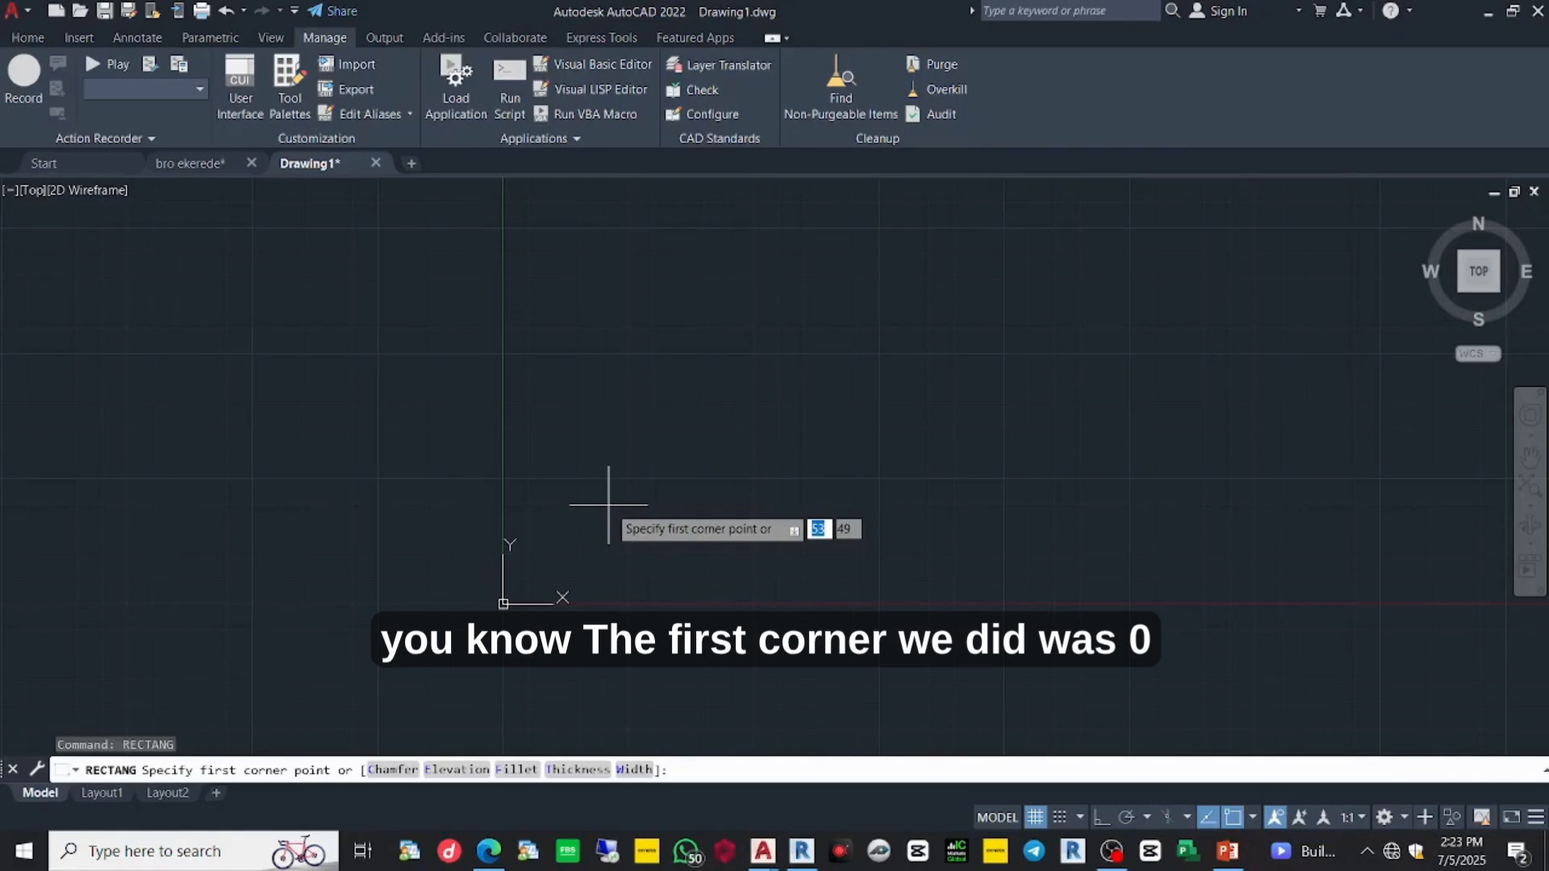
{"action": "type", "text": "0"}
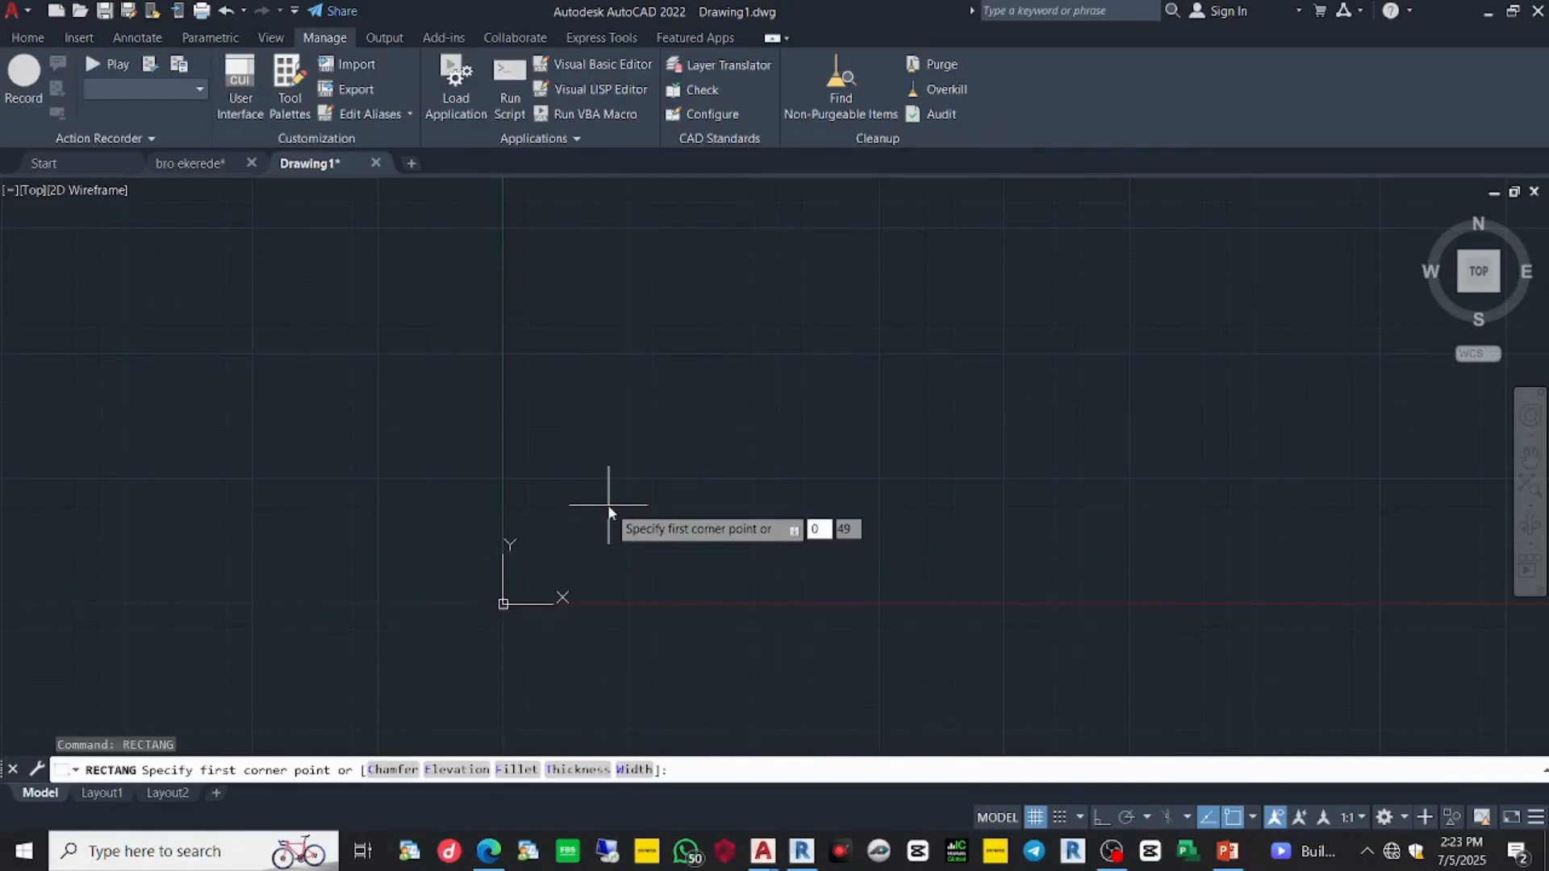
{"action": "key", "text": "Tab"}
{"action": "type", "text": "0"}
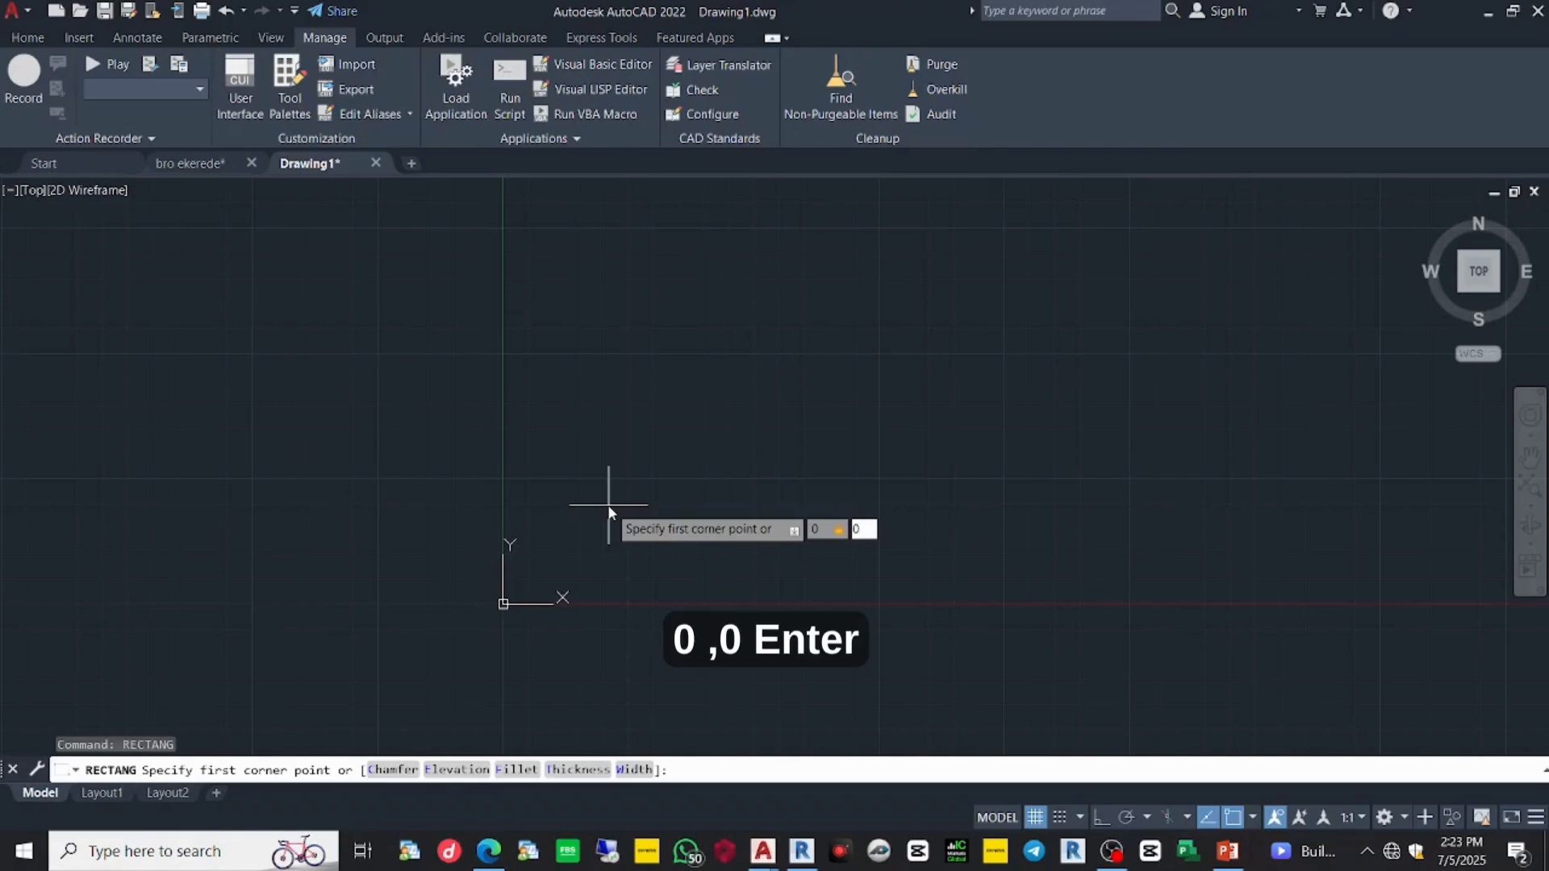
{"action": "key", "text": "Return"}
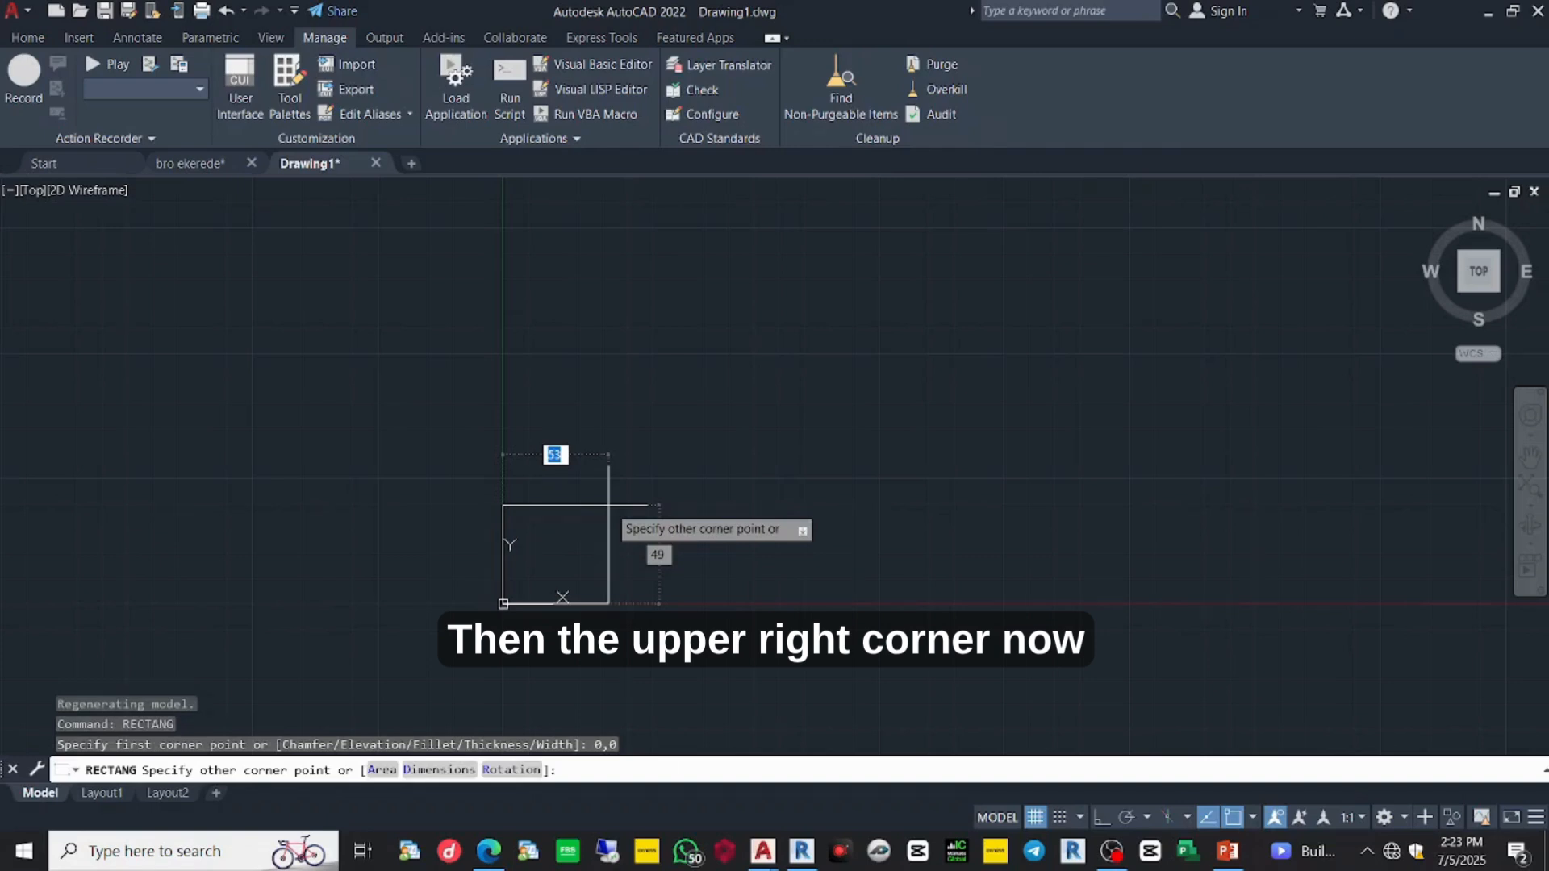
{"action": "type", "text": "420"}
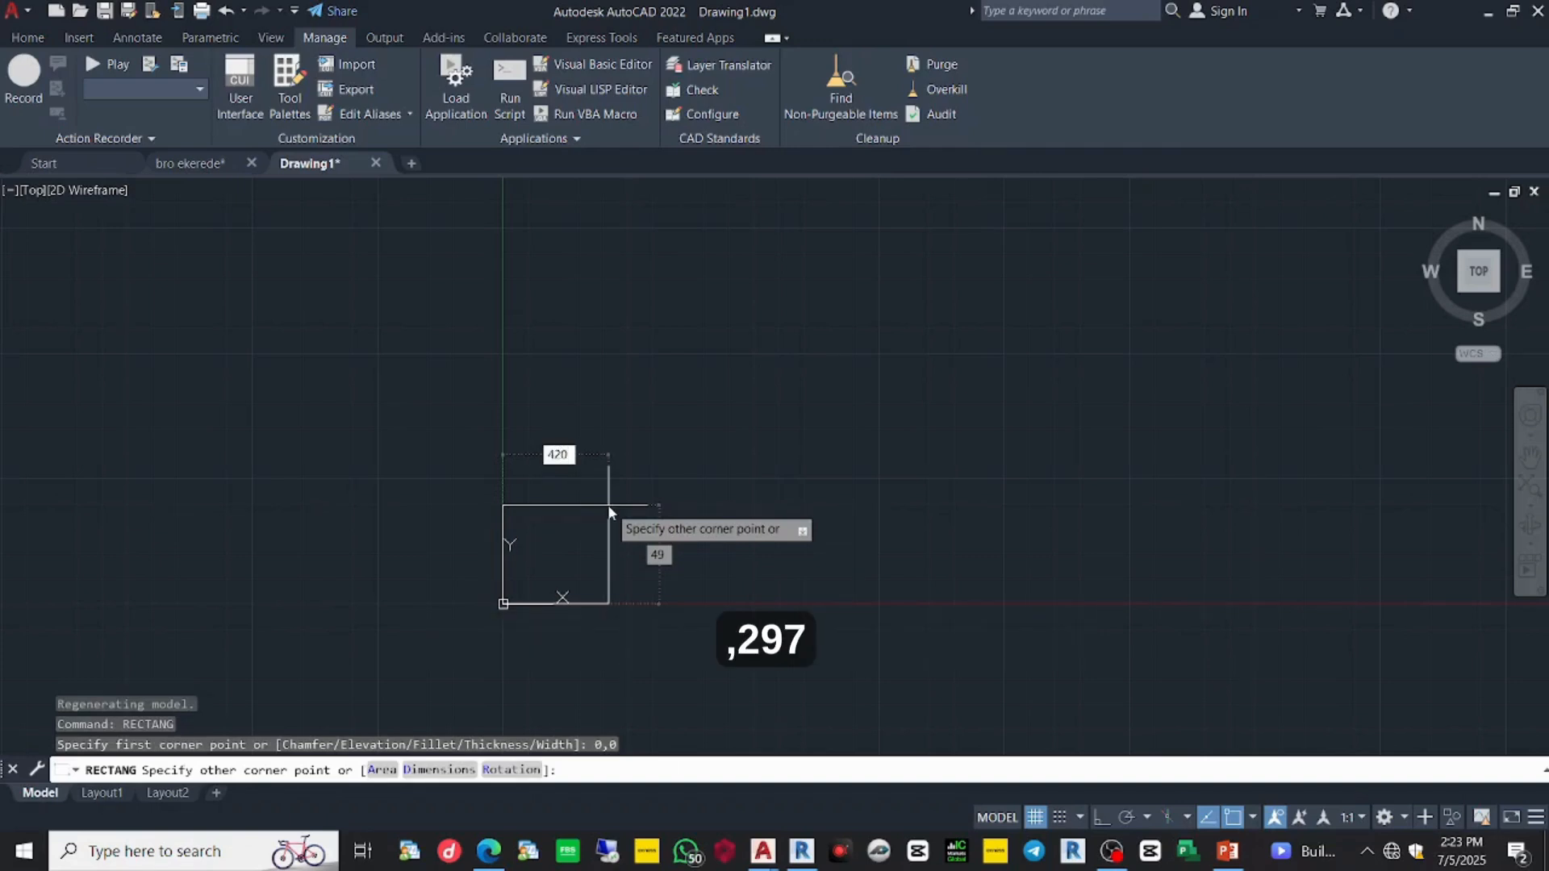
{"action": "key", "text": "Tab"}
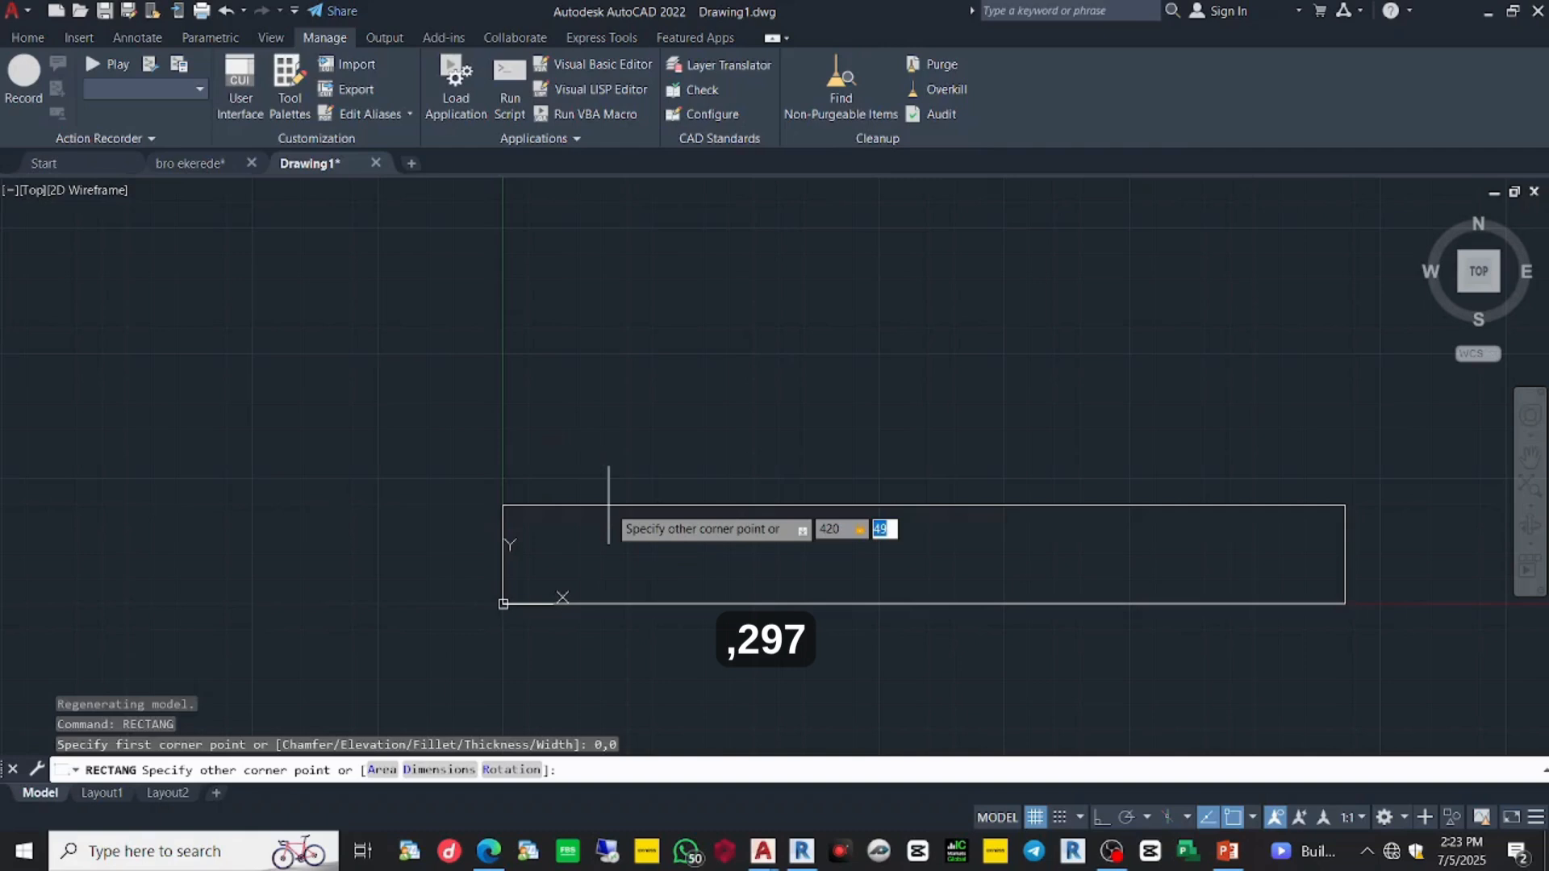
{"action": "type", "text": "297"}
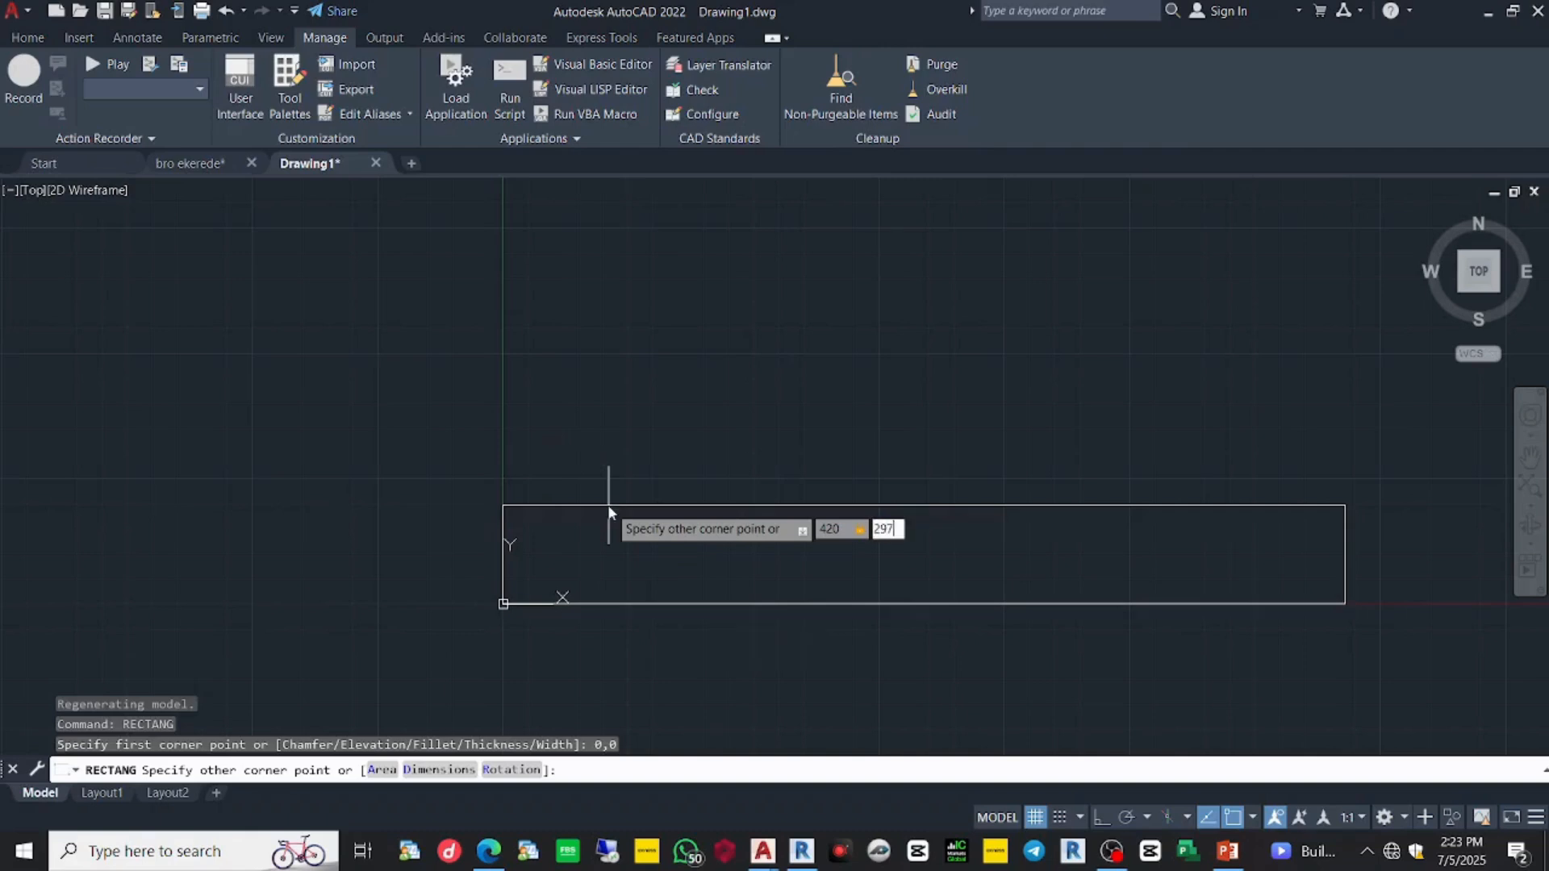
{"action": "key", "text": "Return"}
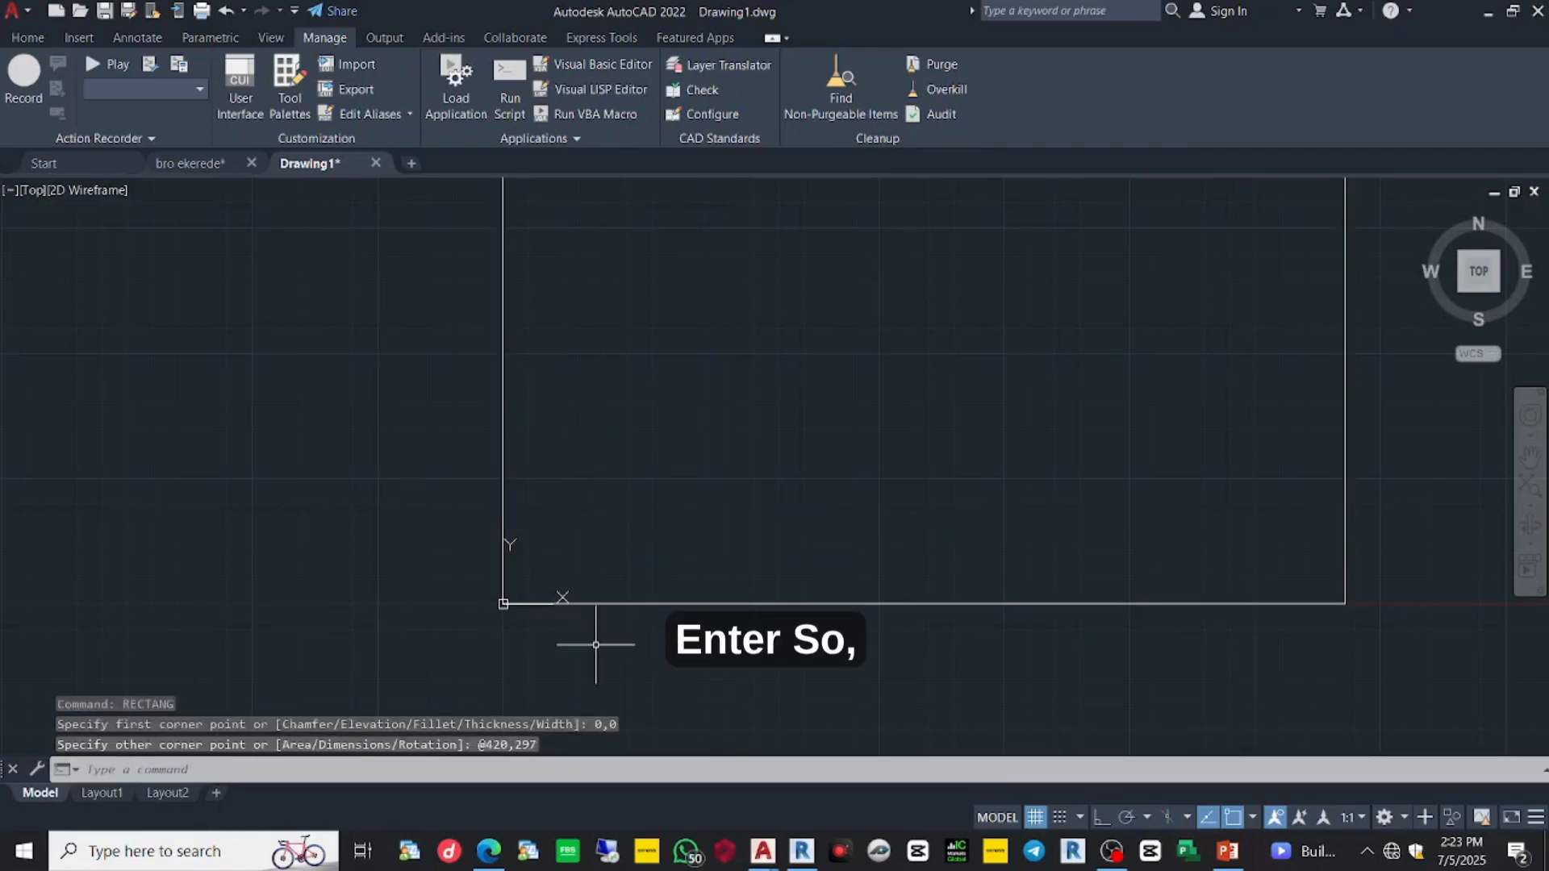
{"action": "scroll", "coordinate": [596, 622], "scroll_direction": "down", "scroll_amount": 3}
{"action": "scroll", "coordinate": [597, 623], "scroll_direction": "up", "scroll_amount": 4}
{"action": "middle_click_drag", "start_coordinate": [605, 592], "coordinate": [651, 481]}
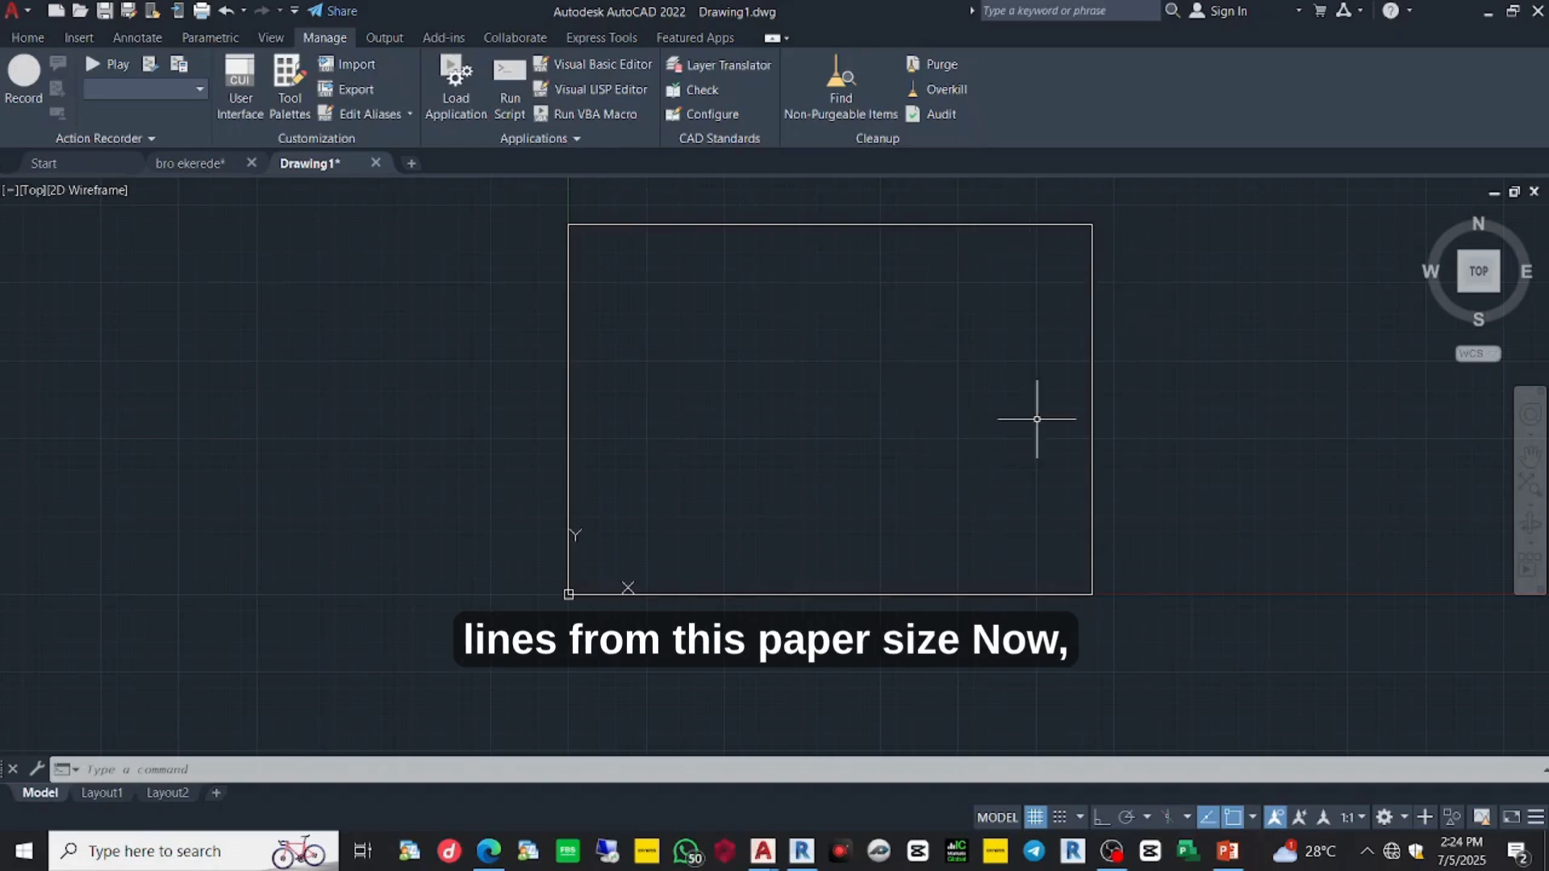
- Offset the sheet rectangle 10 units inward to create the inner border
{"action": "type", "text": "O"}
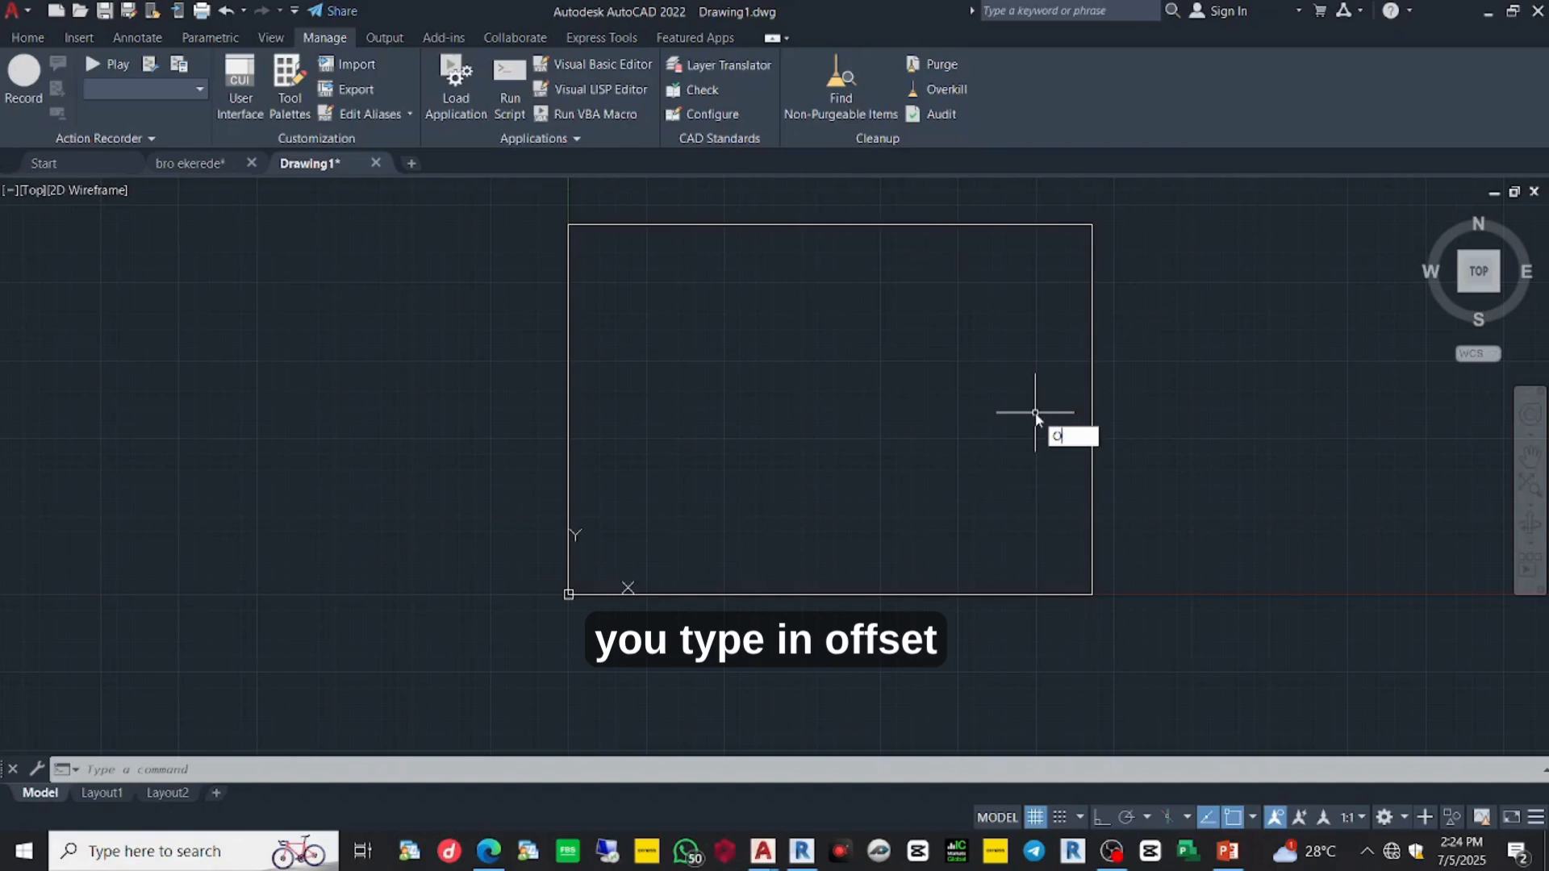
{"action": "type", "text": "FFSET"}
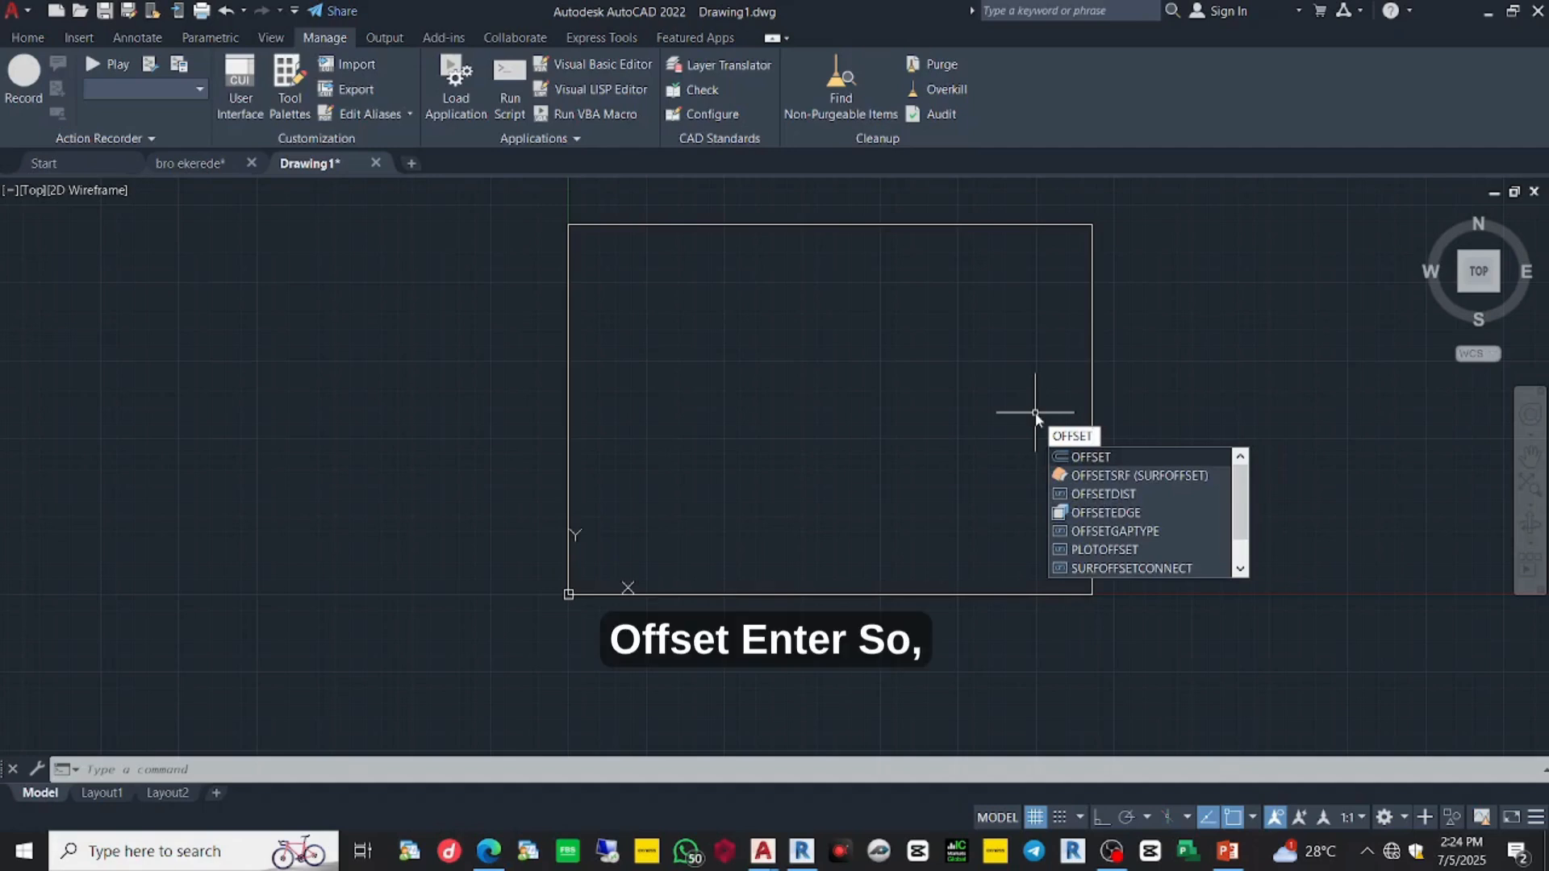
{"action": "key", "text": "Return"}
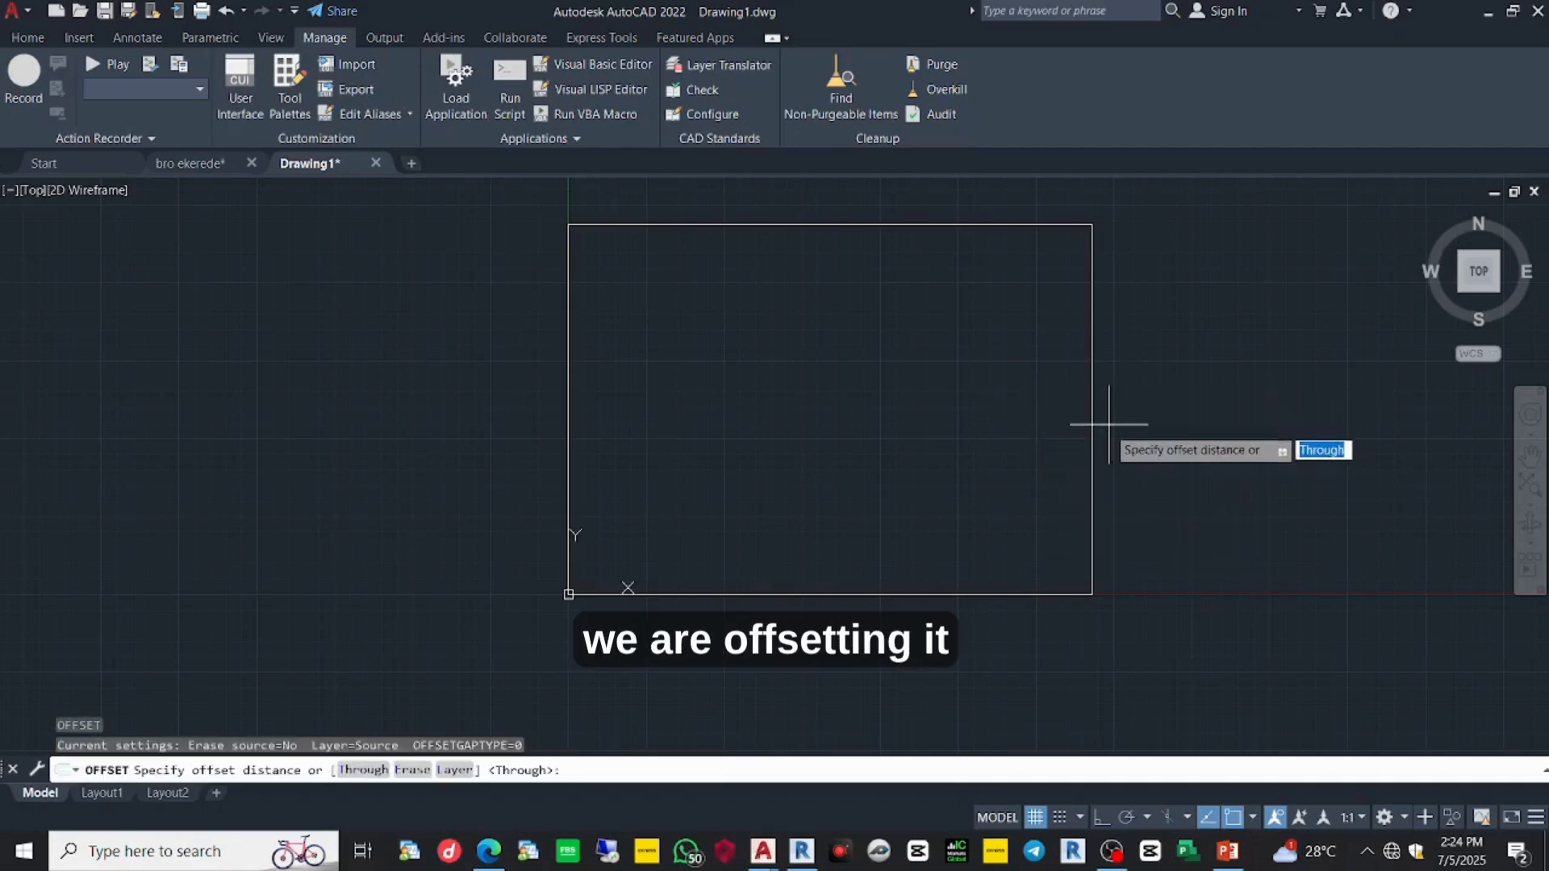
{"action": "left_click", "coordinate": [1092, 450]}
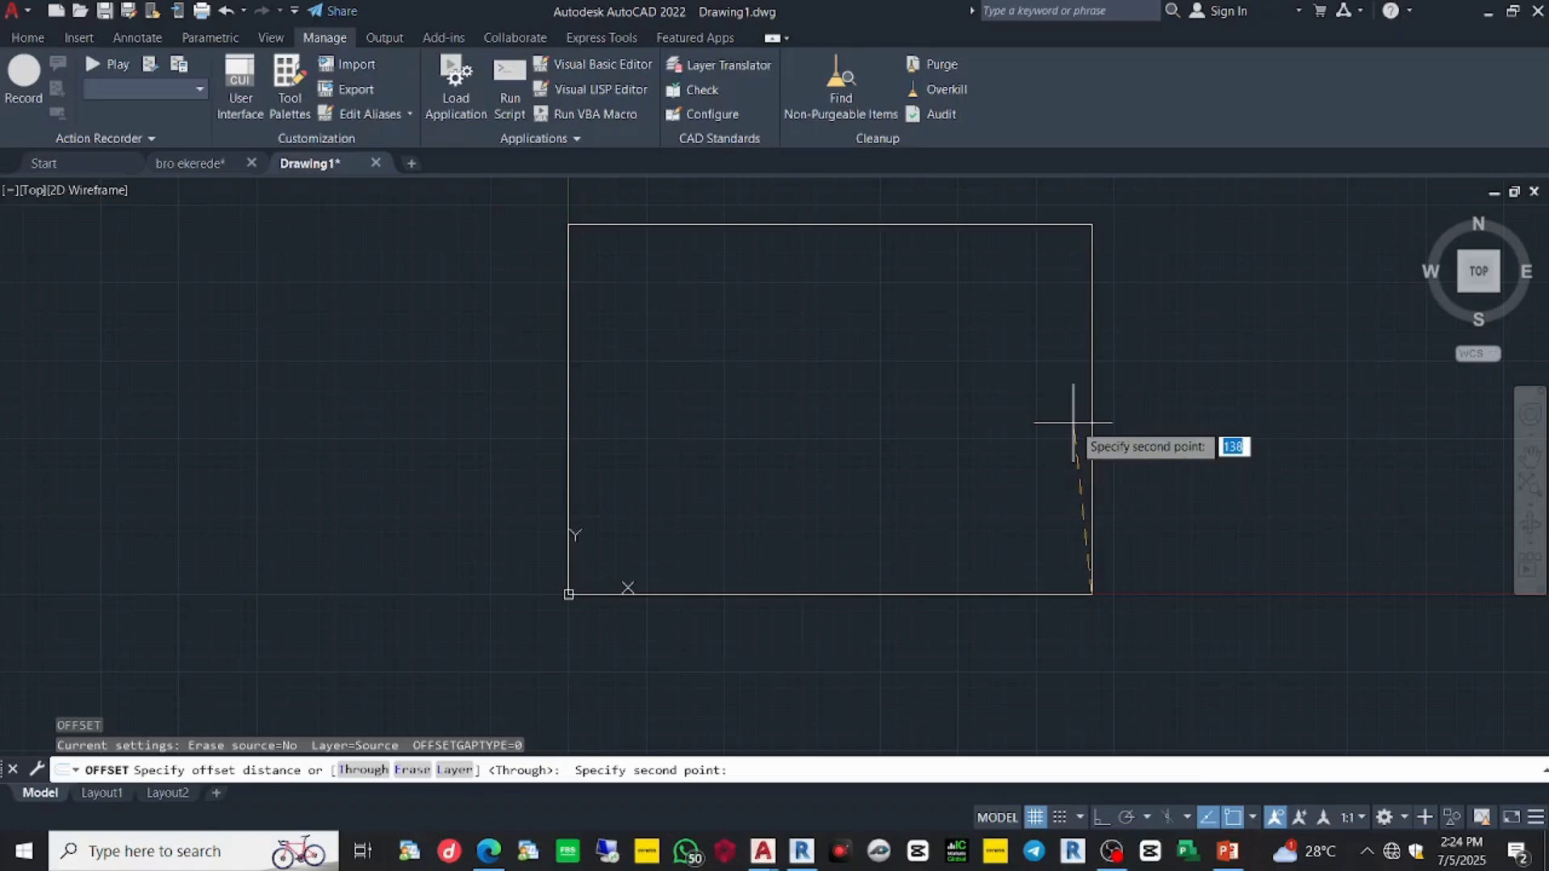
{"action": "key", "text": "Escape"}
{"action": "key", "text": "Return"}
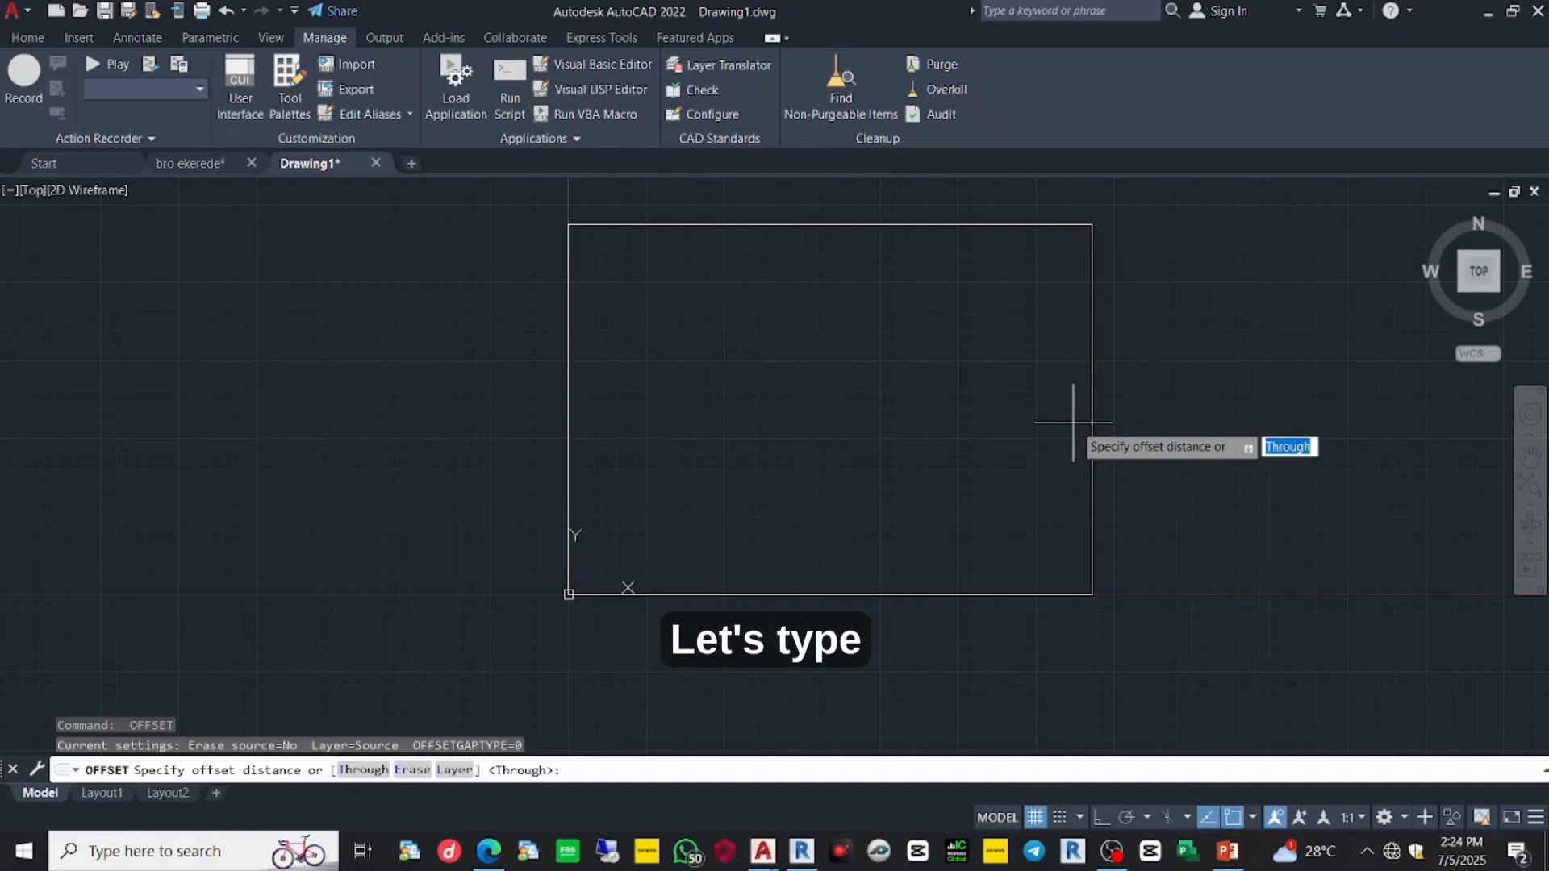
{"action": "type", "text": "10"}
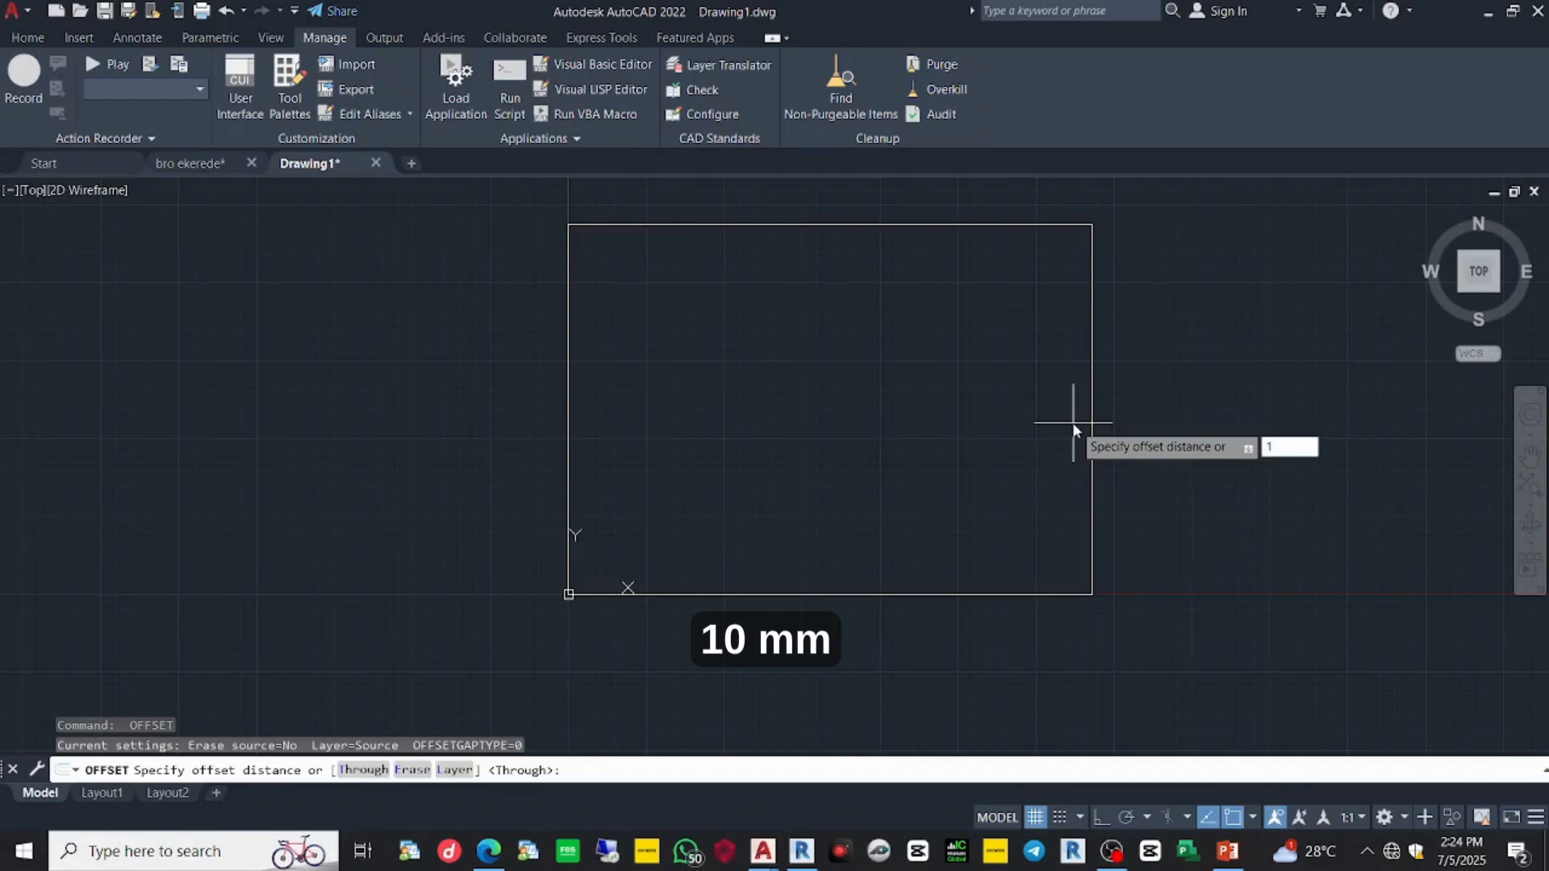
{"action": "key", "text": "Return"}
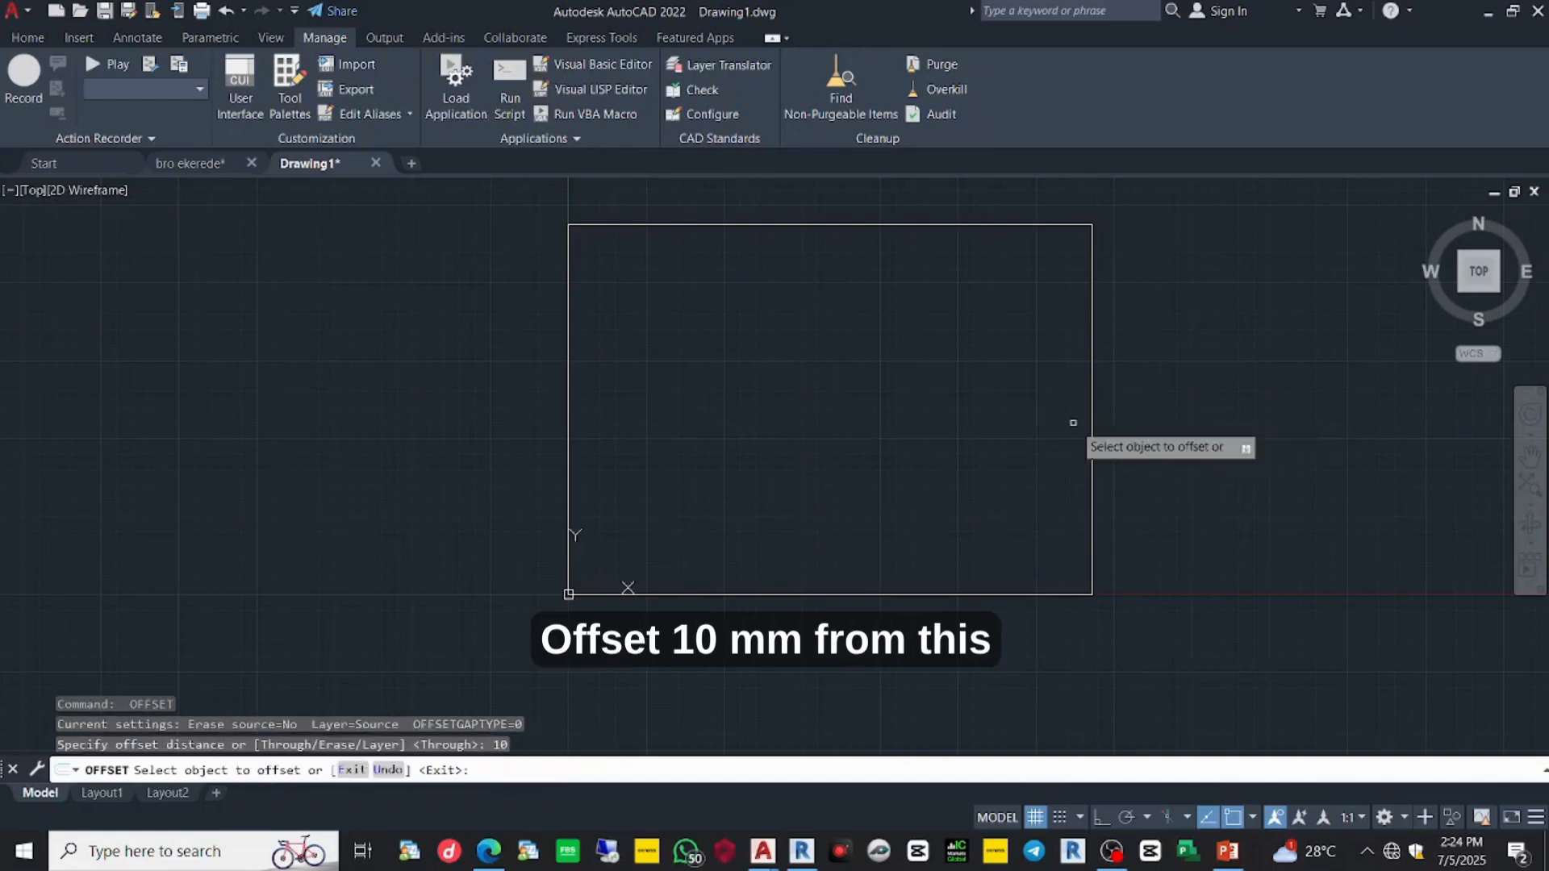
{"action": "left_click", "coordinate": [1091, 479]}
{"action": "left_click", "coordinate": [1031, 482]}
{"action": "scroll", "coordinate": [936, 492], "scroll_direction": "down", "scroll_amount": 4}
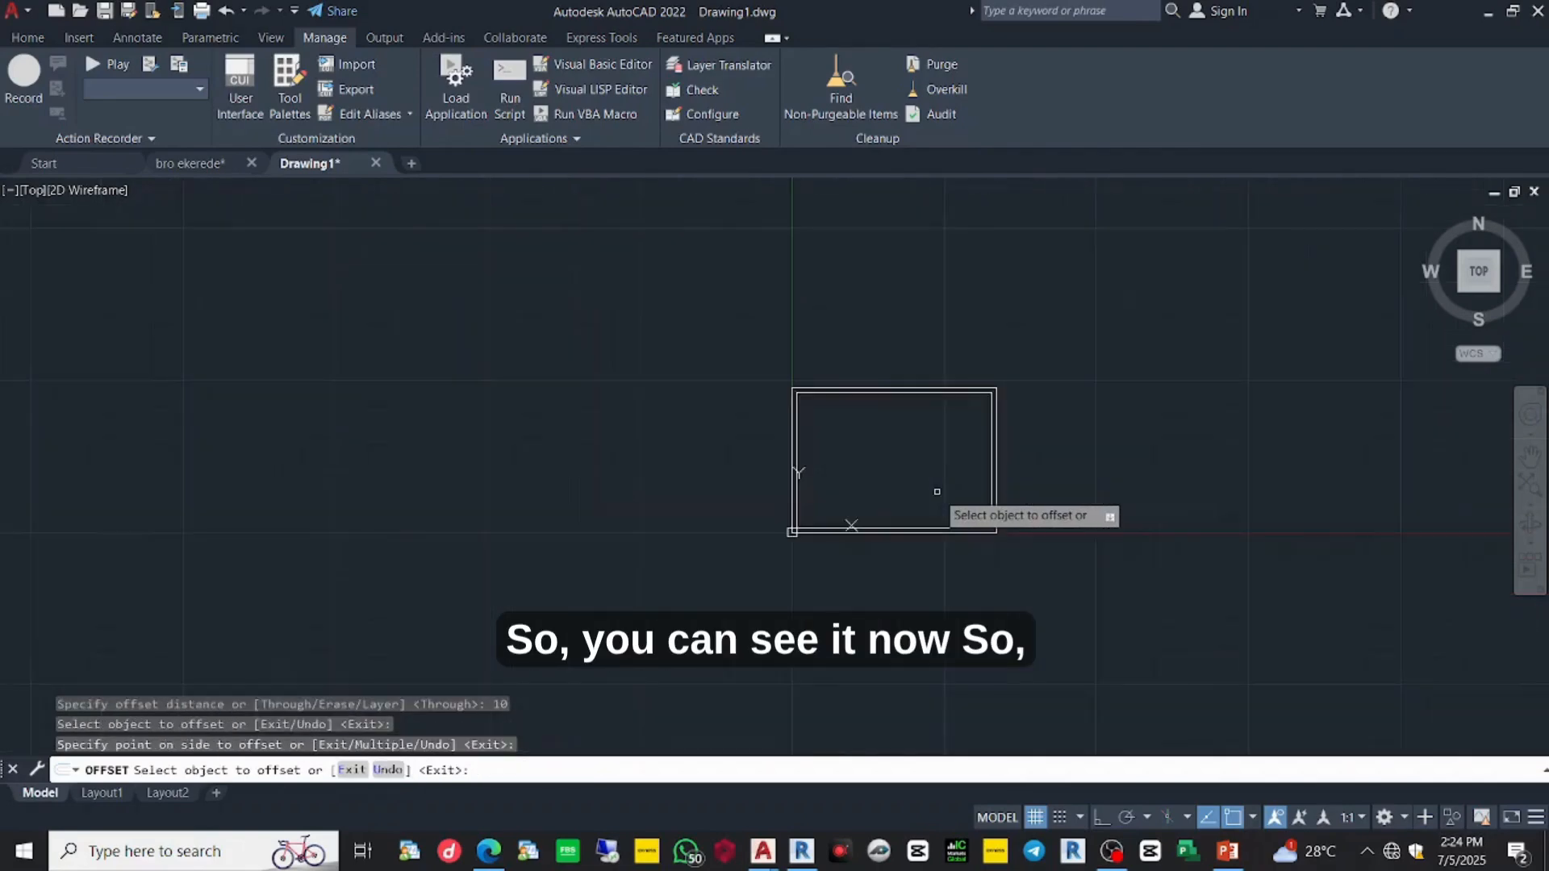
{"action": "scroll", "coordinate": [936, 491], "scroll_direction": "up", "scroll_amount": 4}
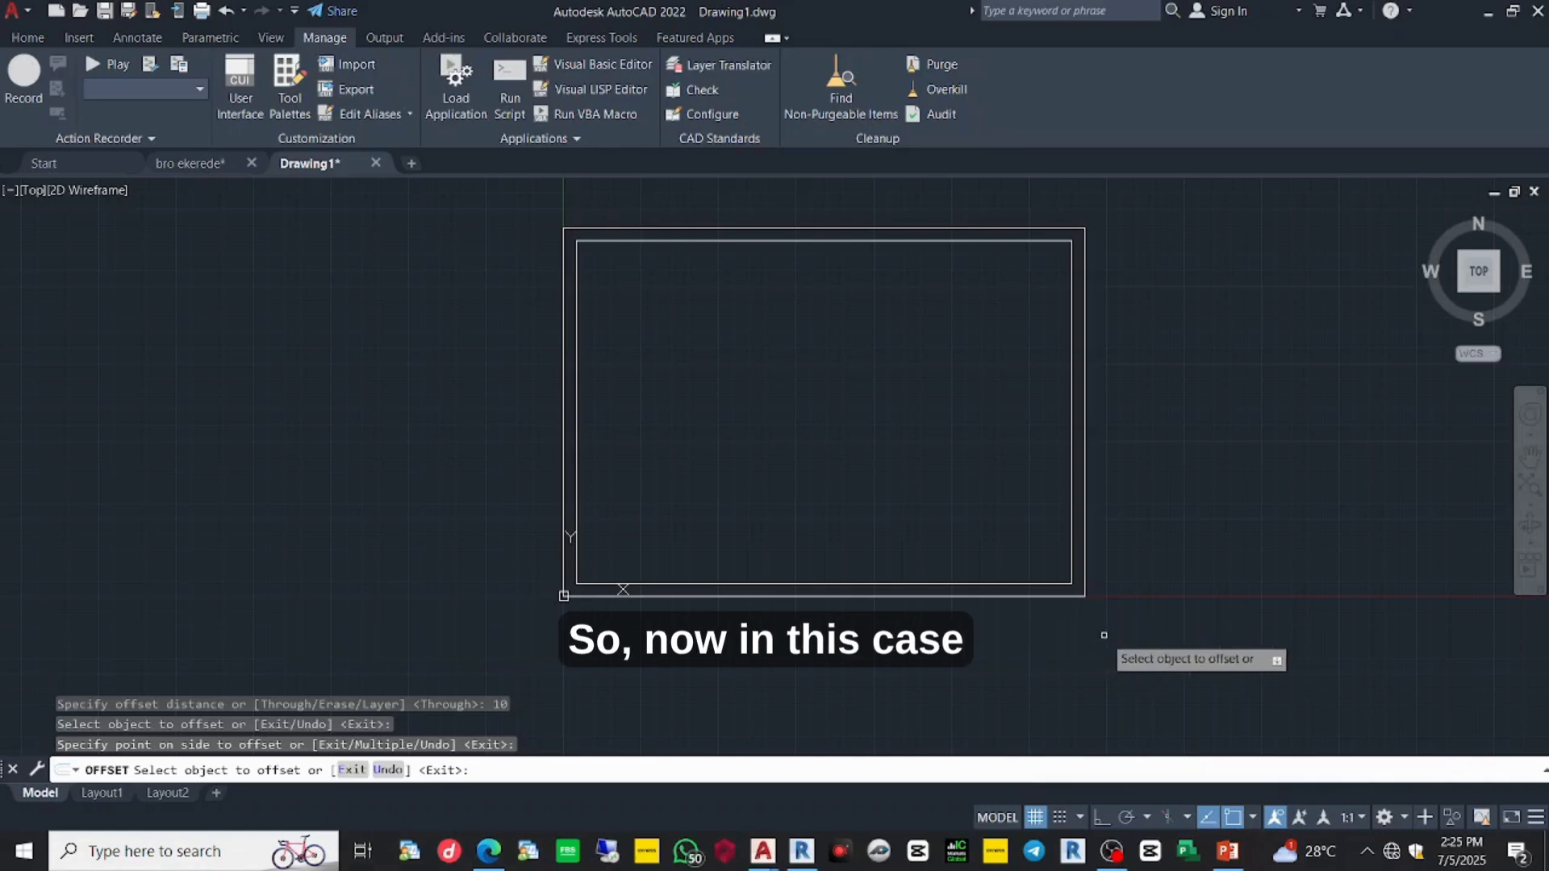
- Zoom in and out to inspect the double border
{"action": "scroll", "coordinate": [1082, 555], "scroll_direction": "up", "scroll_amount": 3}
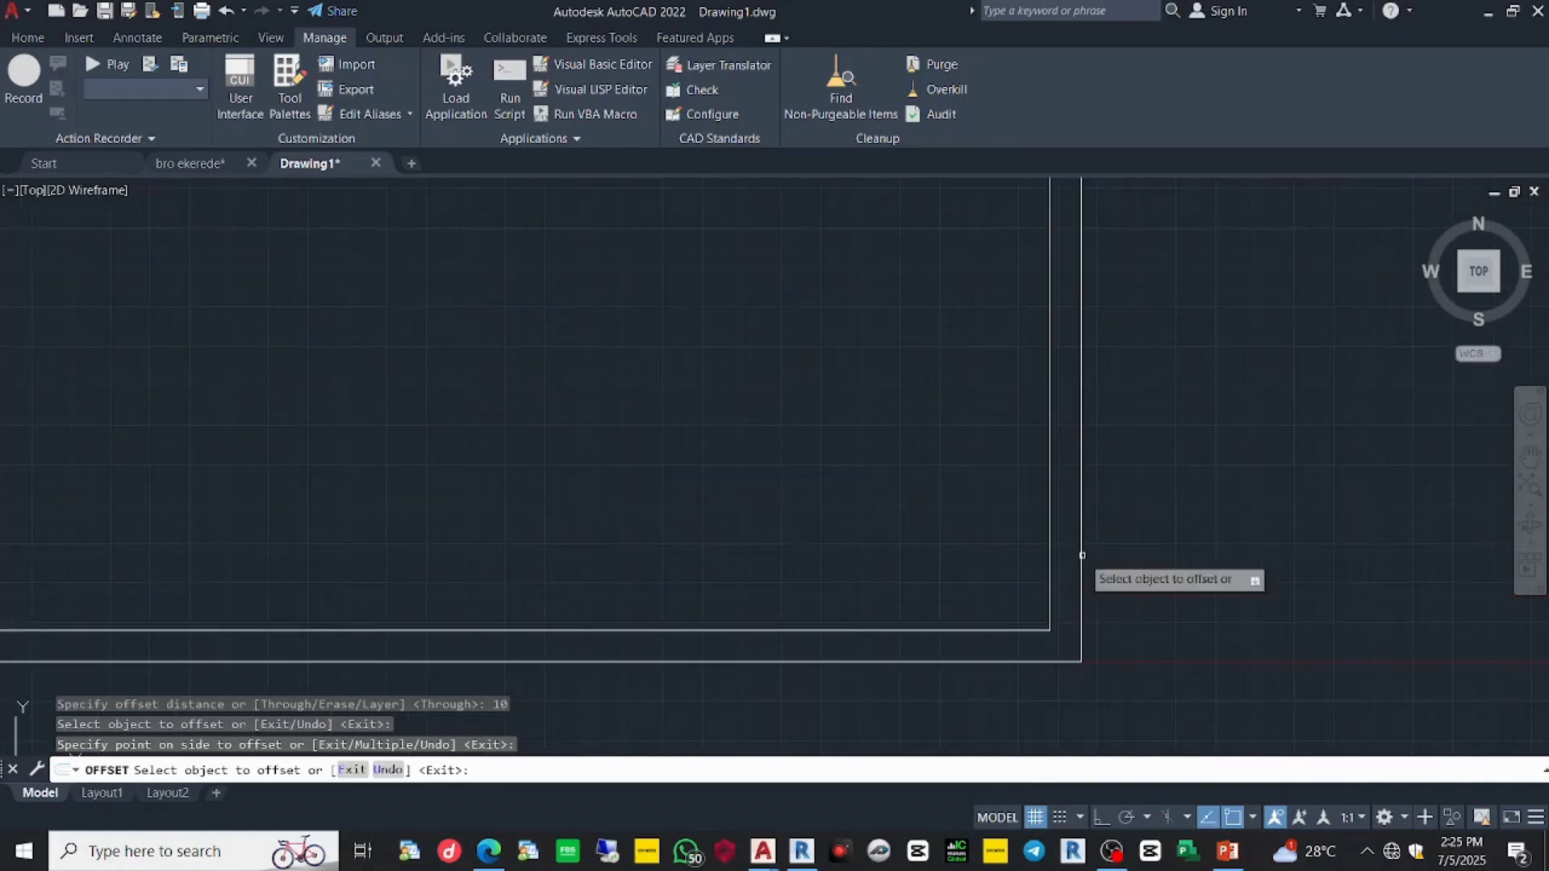
{"action": "scroll", "coordinate": [1082, 555], "scroll_direction": "down", "scroll_amount": 2}
- With Ortho on, draw a line along the inner border's bottom edge between its lower corners
{"action": "key", "text": "Escape"}
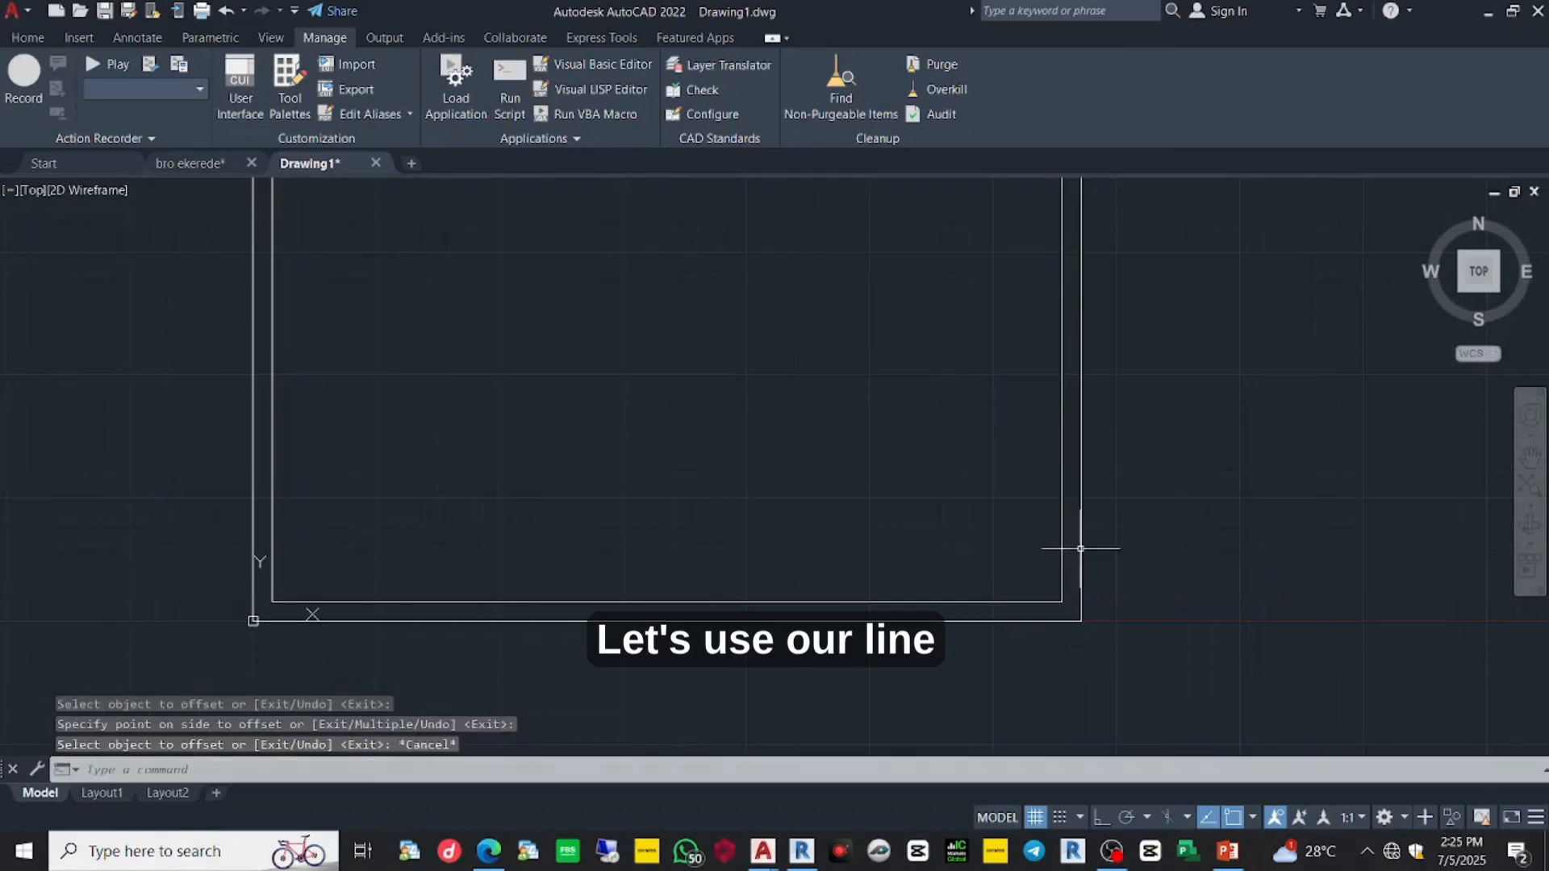
{"action": "key", "text": "Escape"}
{"action": "key", "text": "Escape"}
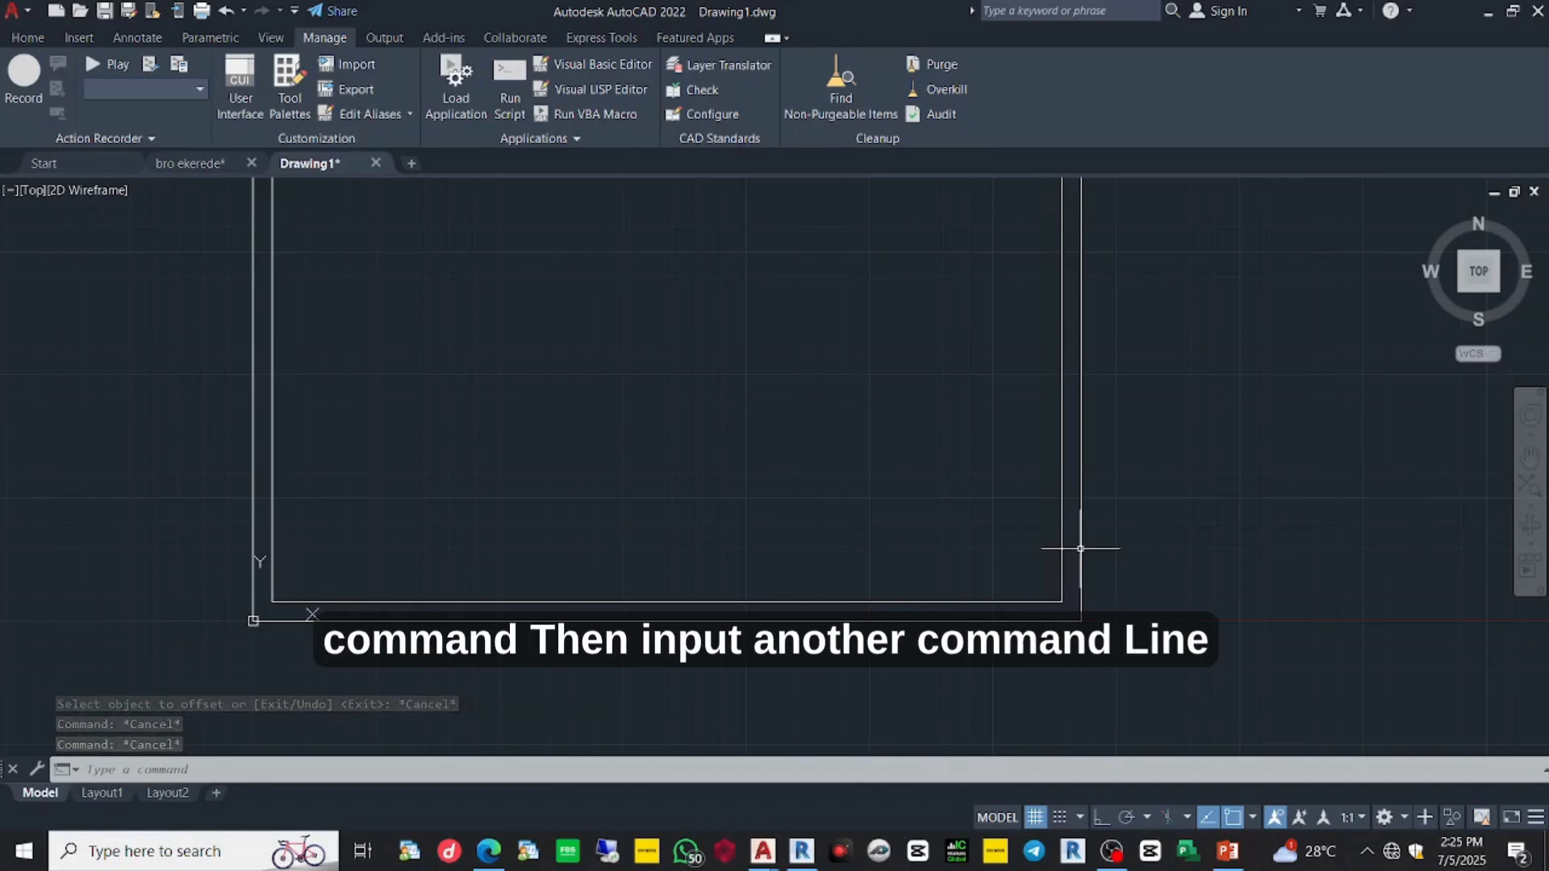
{"action": "type", "text": "L"}
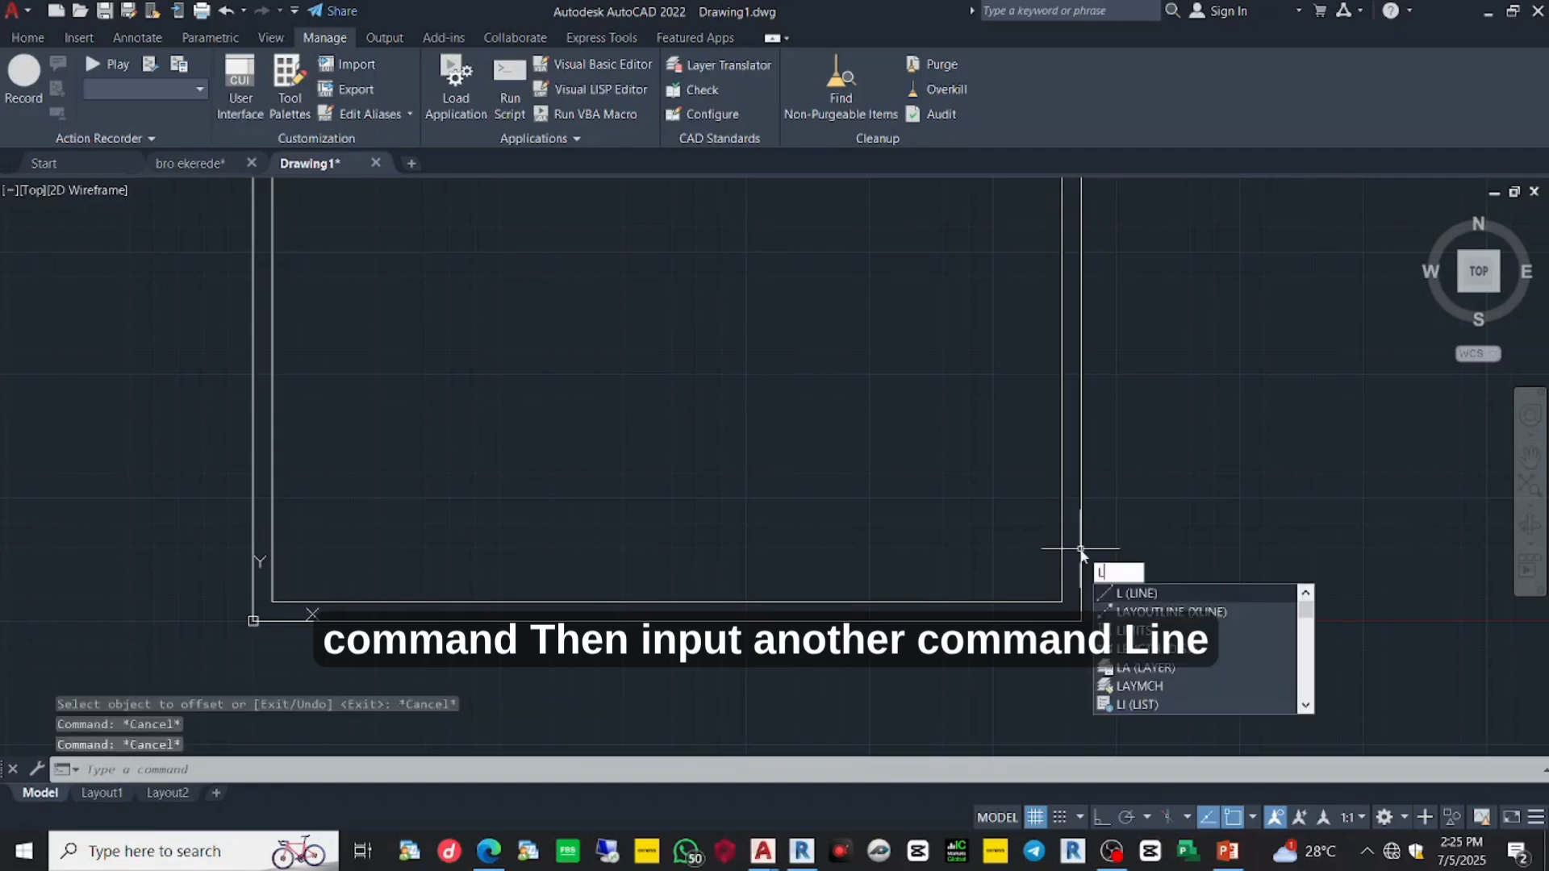
{"action": "type", "text": "INE"}
{"action": "key", "text": "Return"}
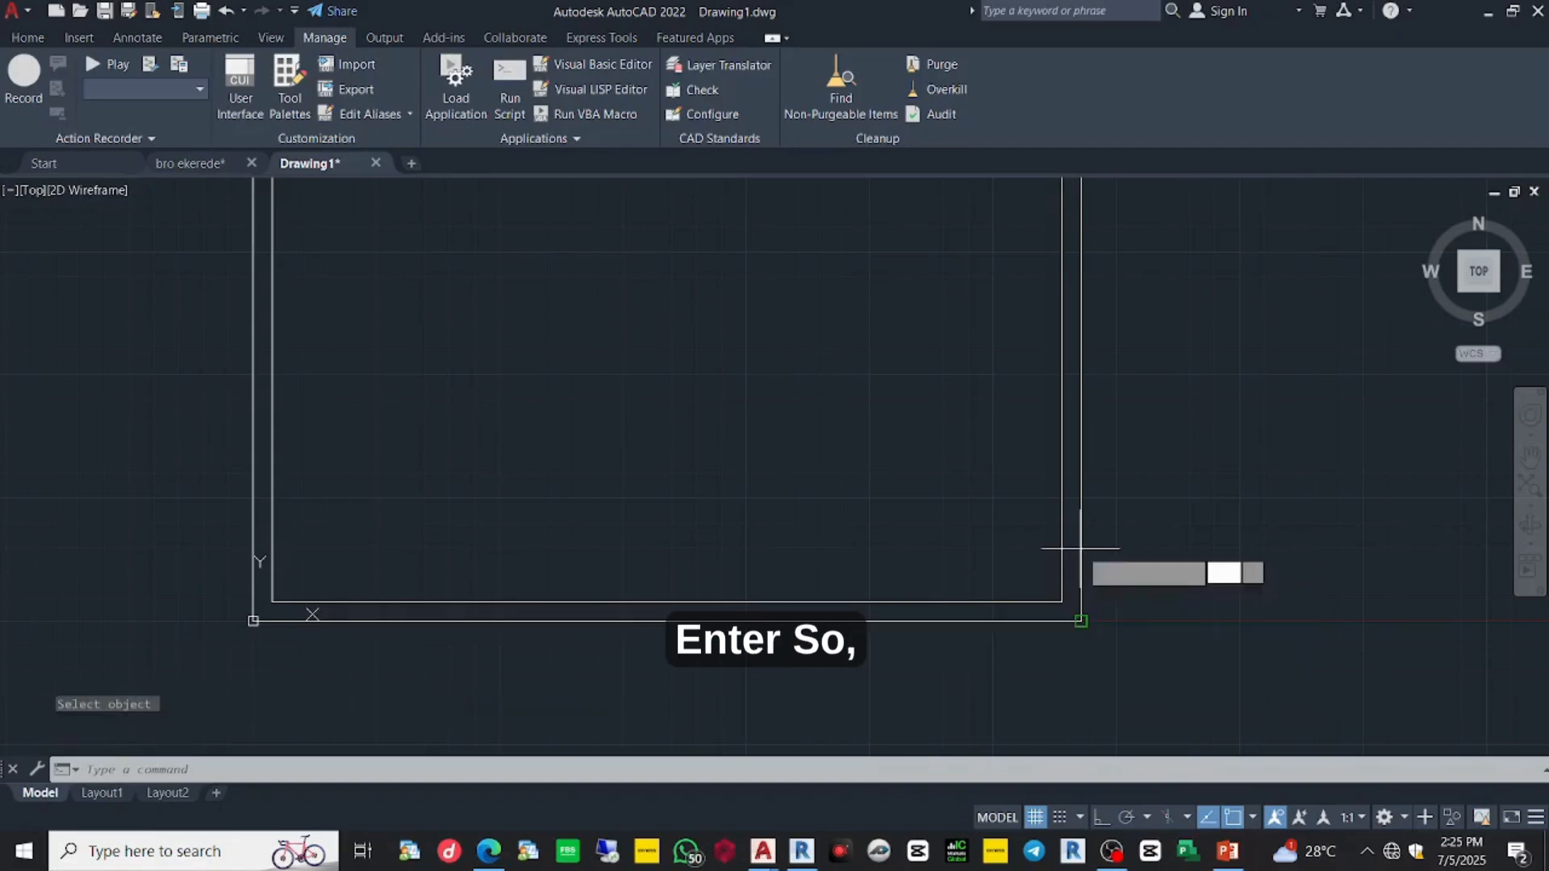
{"action": "left_click", "coordinate": [1055, 598]}
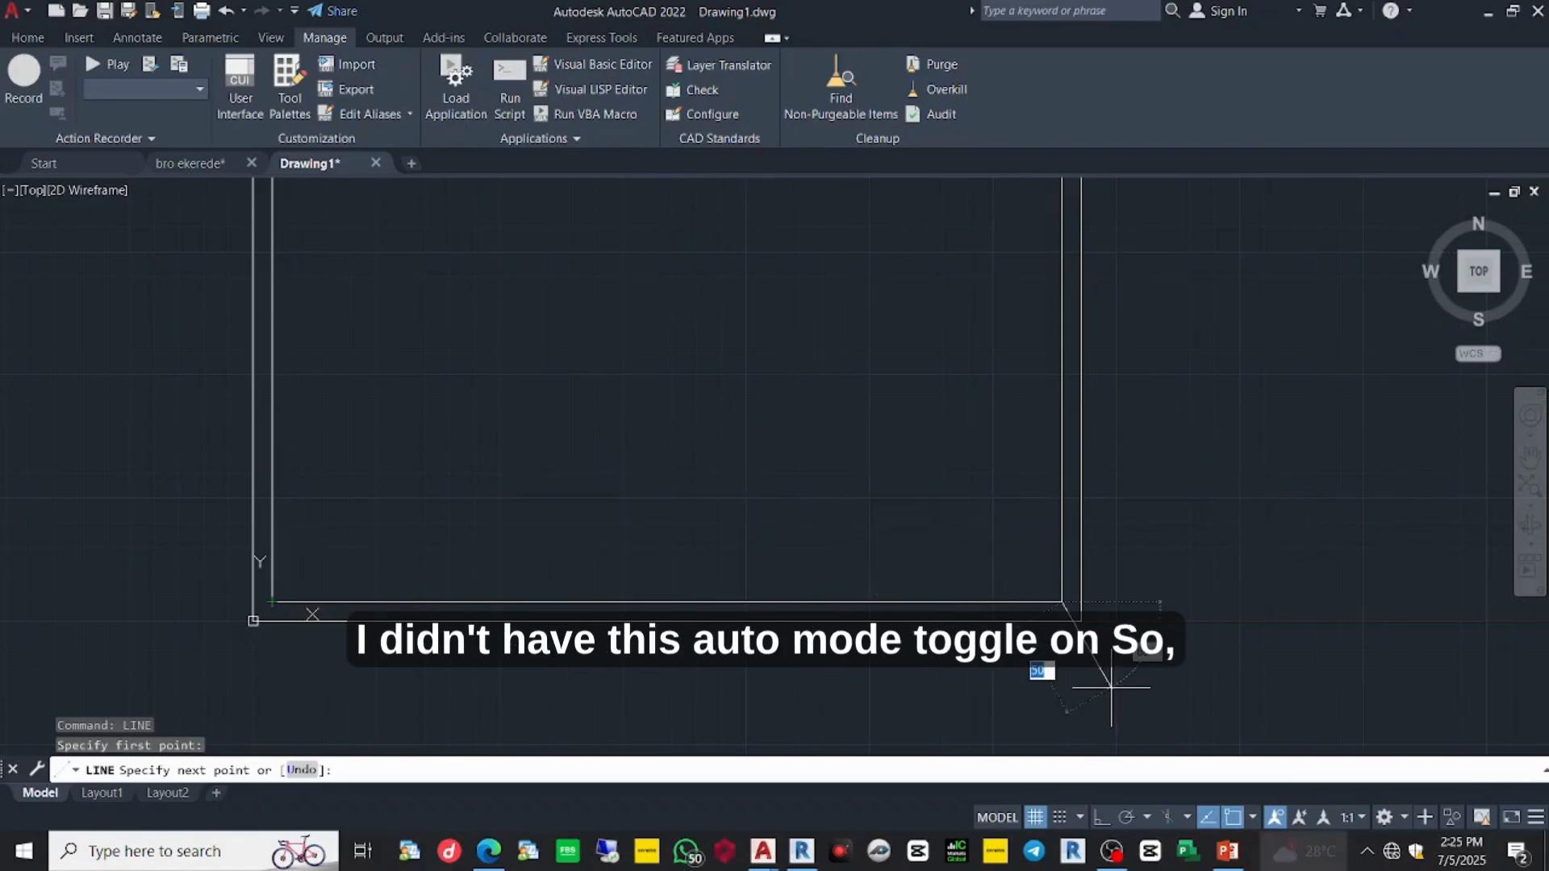
{"action": "left_click", "coordinate": [1099, 817]}
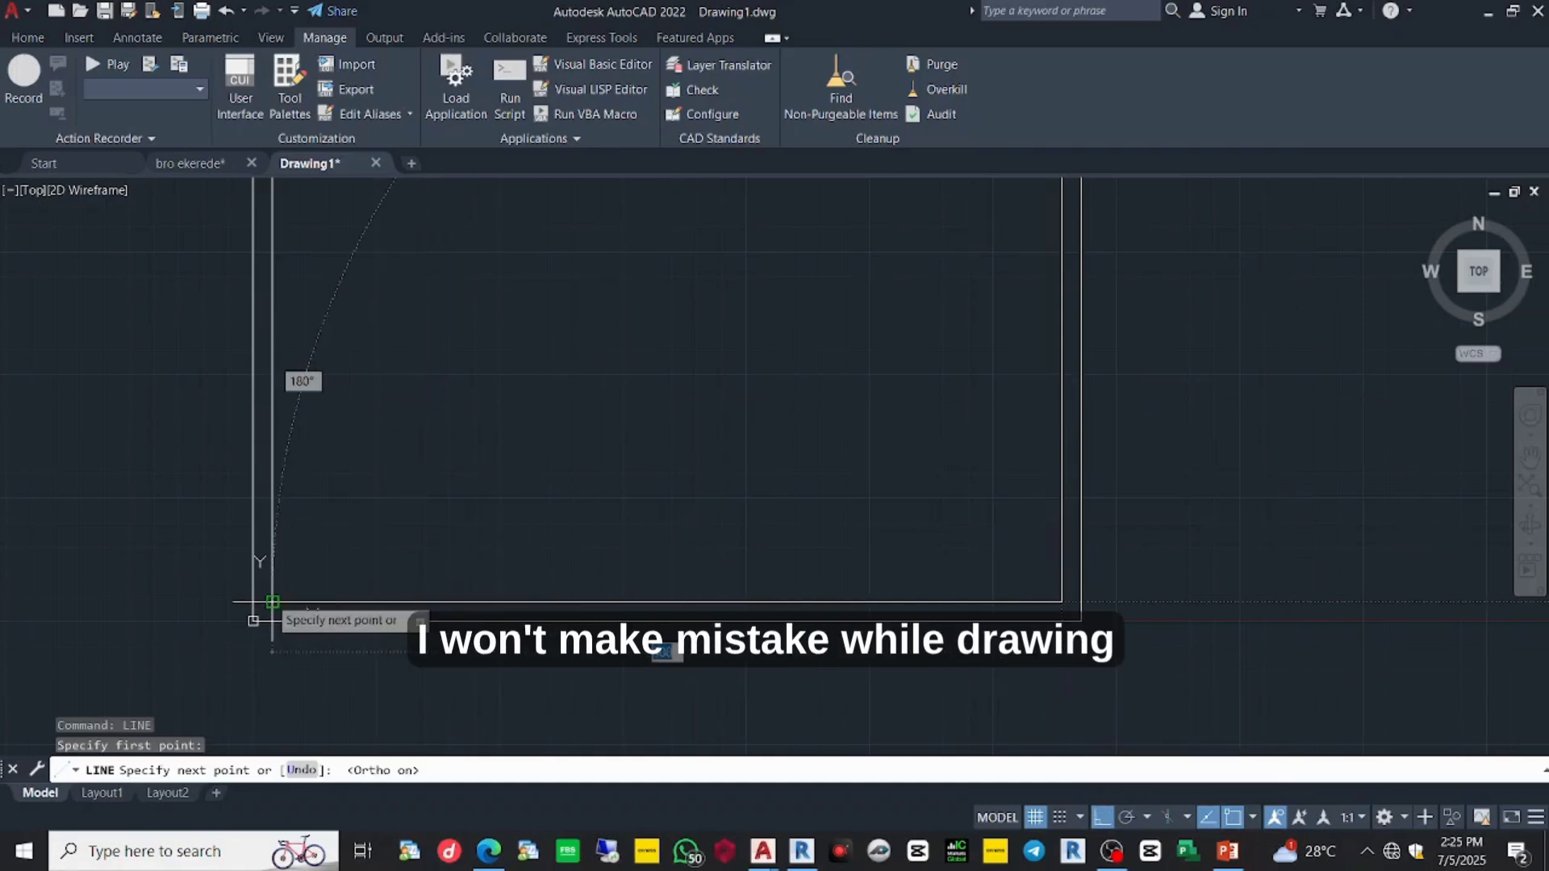
{"action": "left_click", "coordinate": [273, 602]}
{"action": "key", "text": "Escape"}
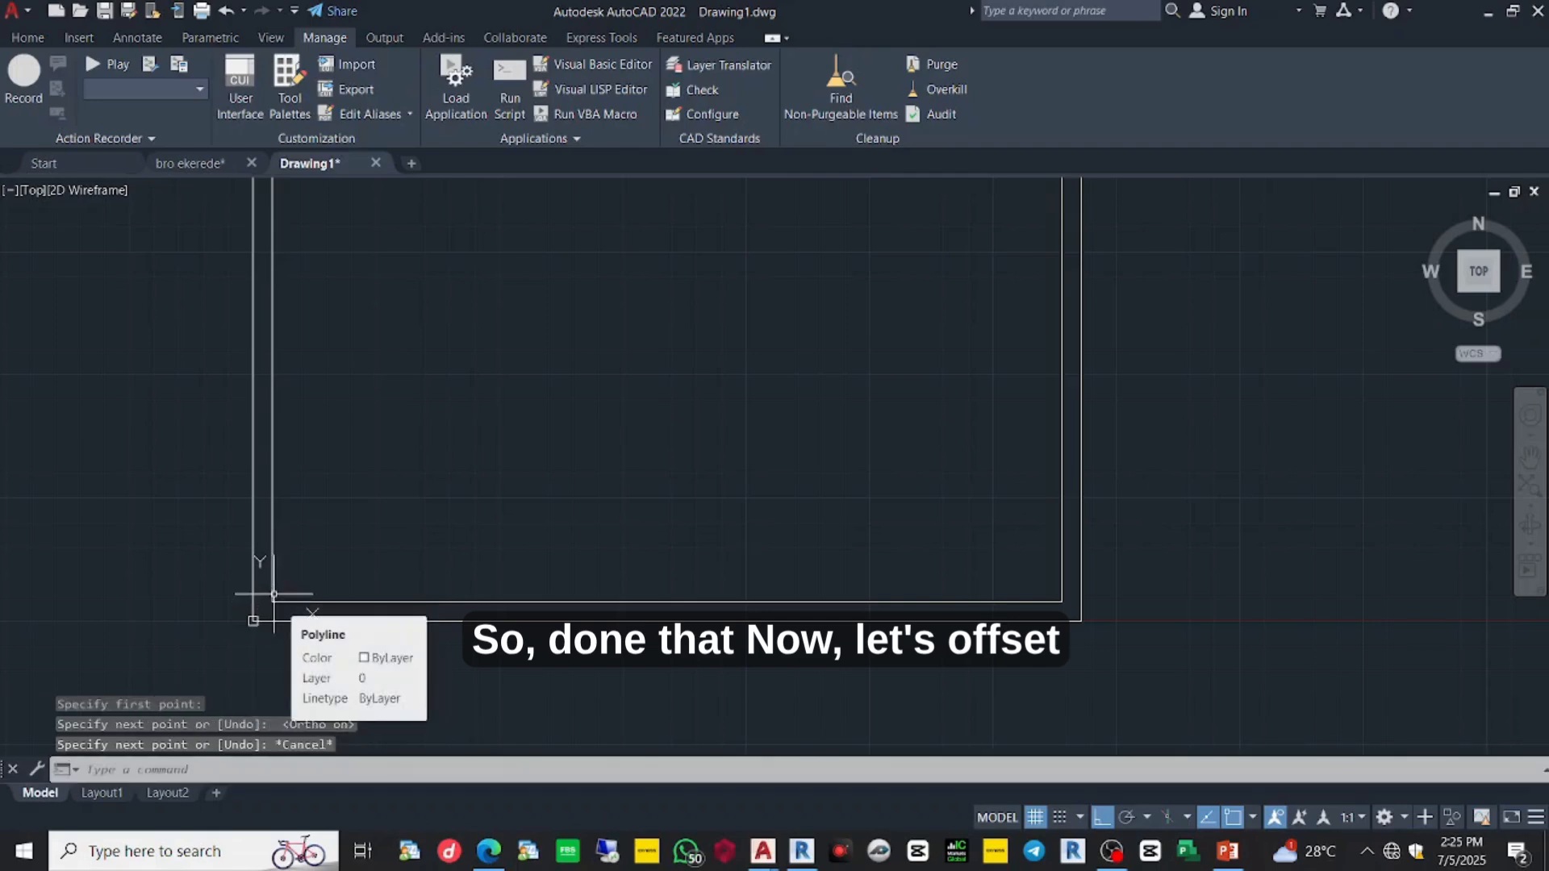
- Offset the inner border's bottom line 50 units upward as the title block divider
{"action": "type", "text": "OFF"}
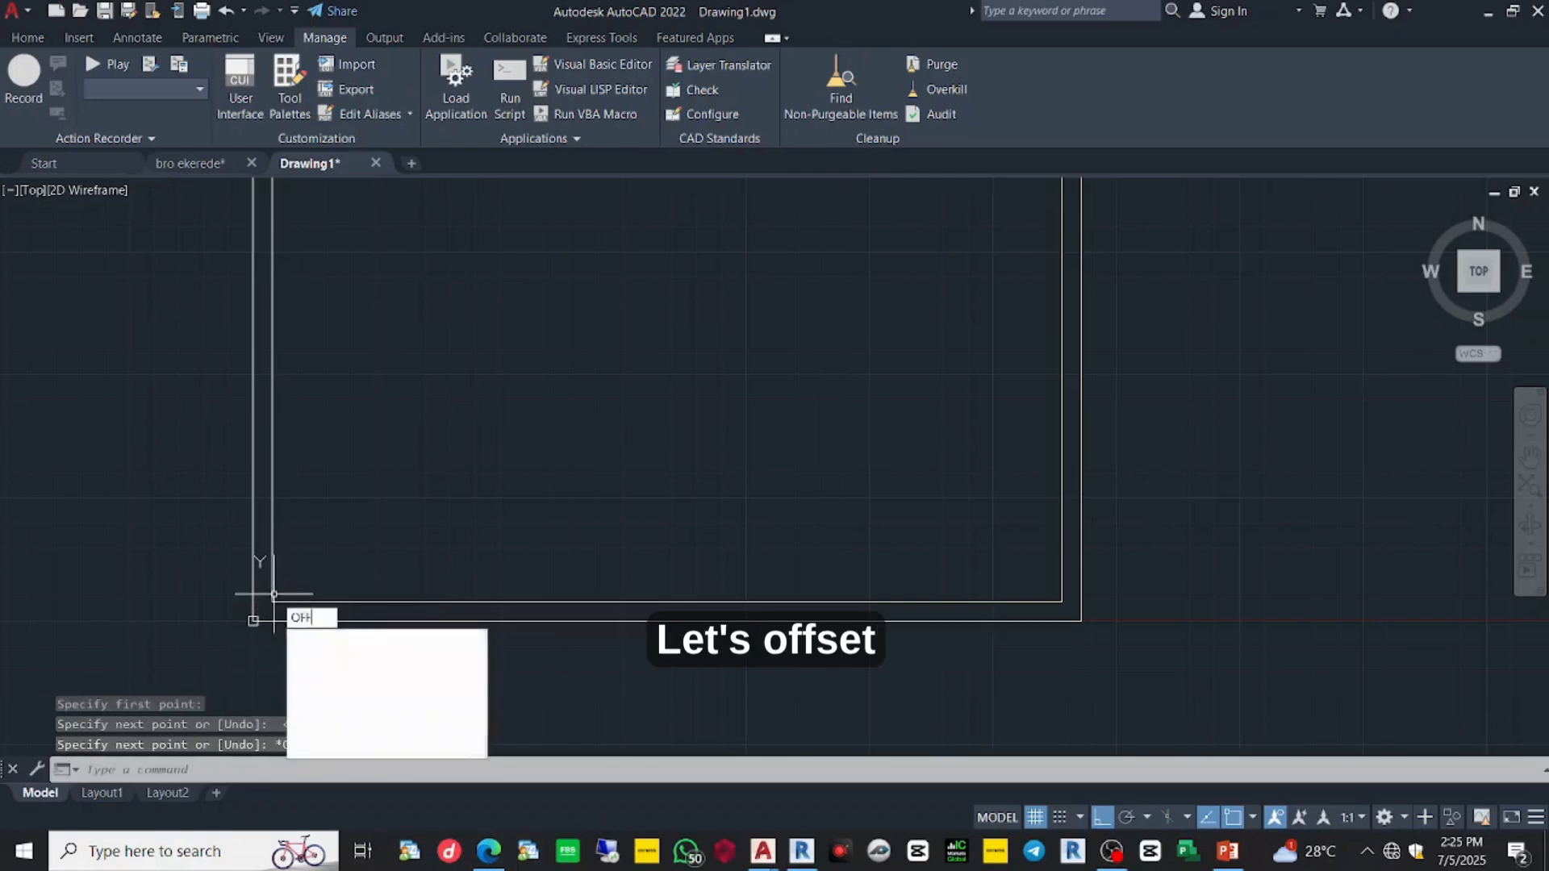
{"action": "type", "text": "SET"}
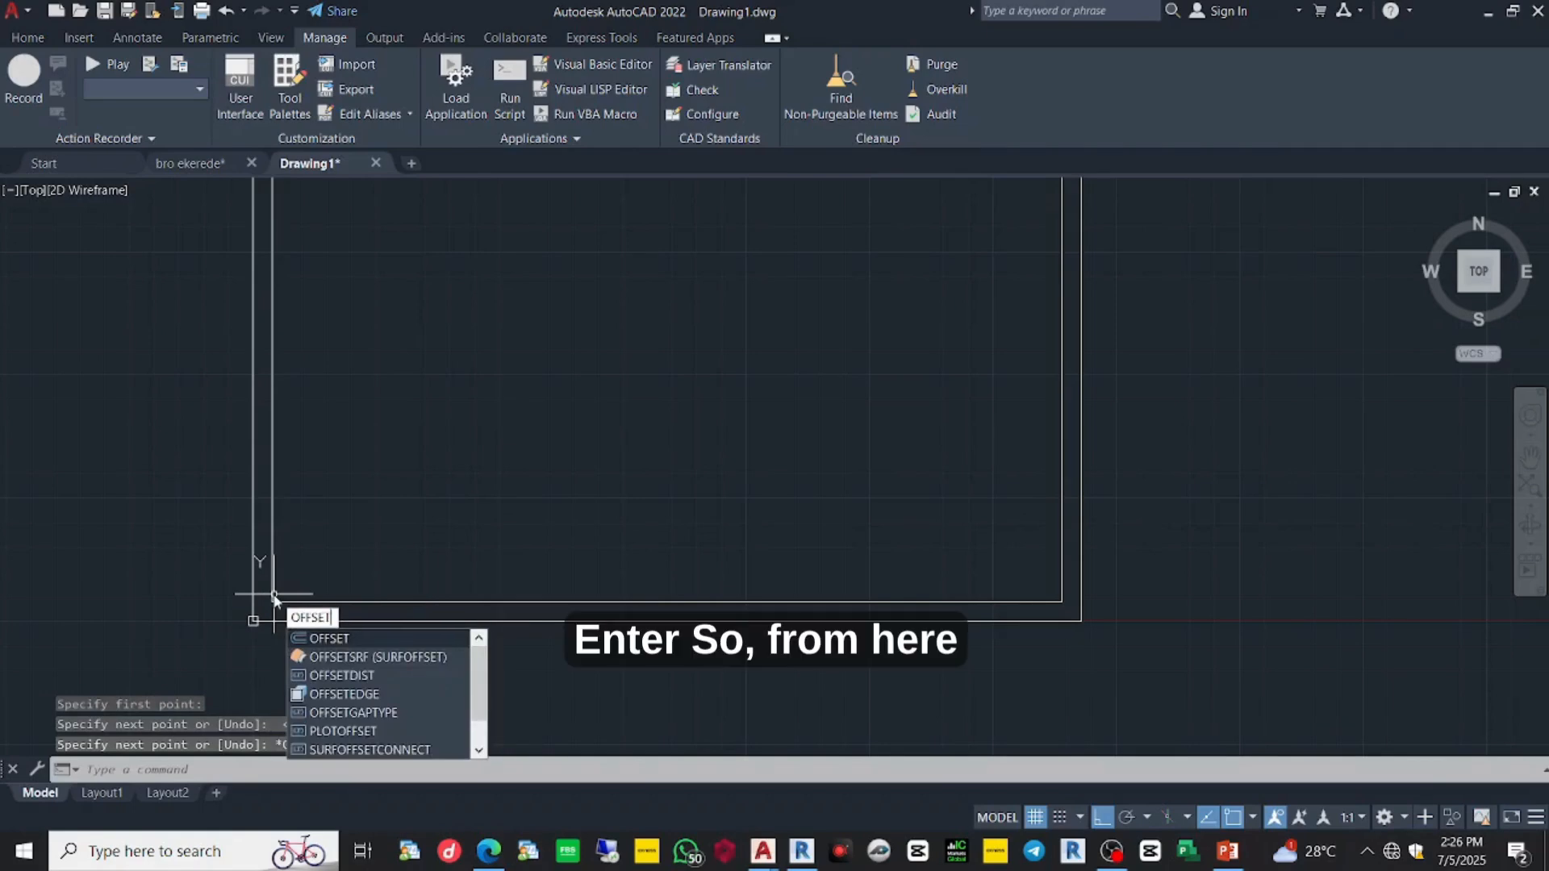
{"action": "key", "text": "Return"}
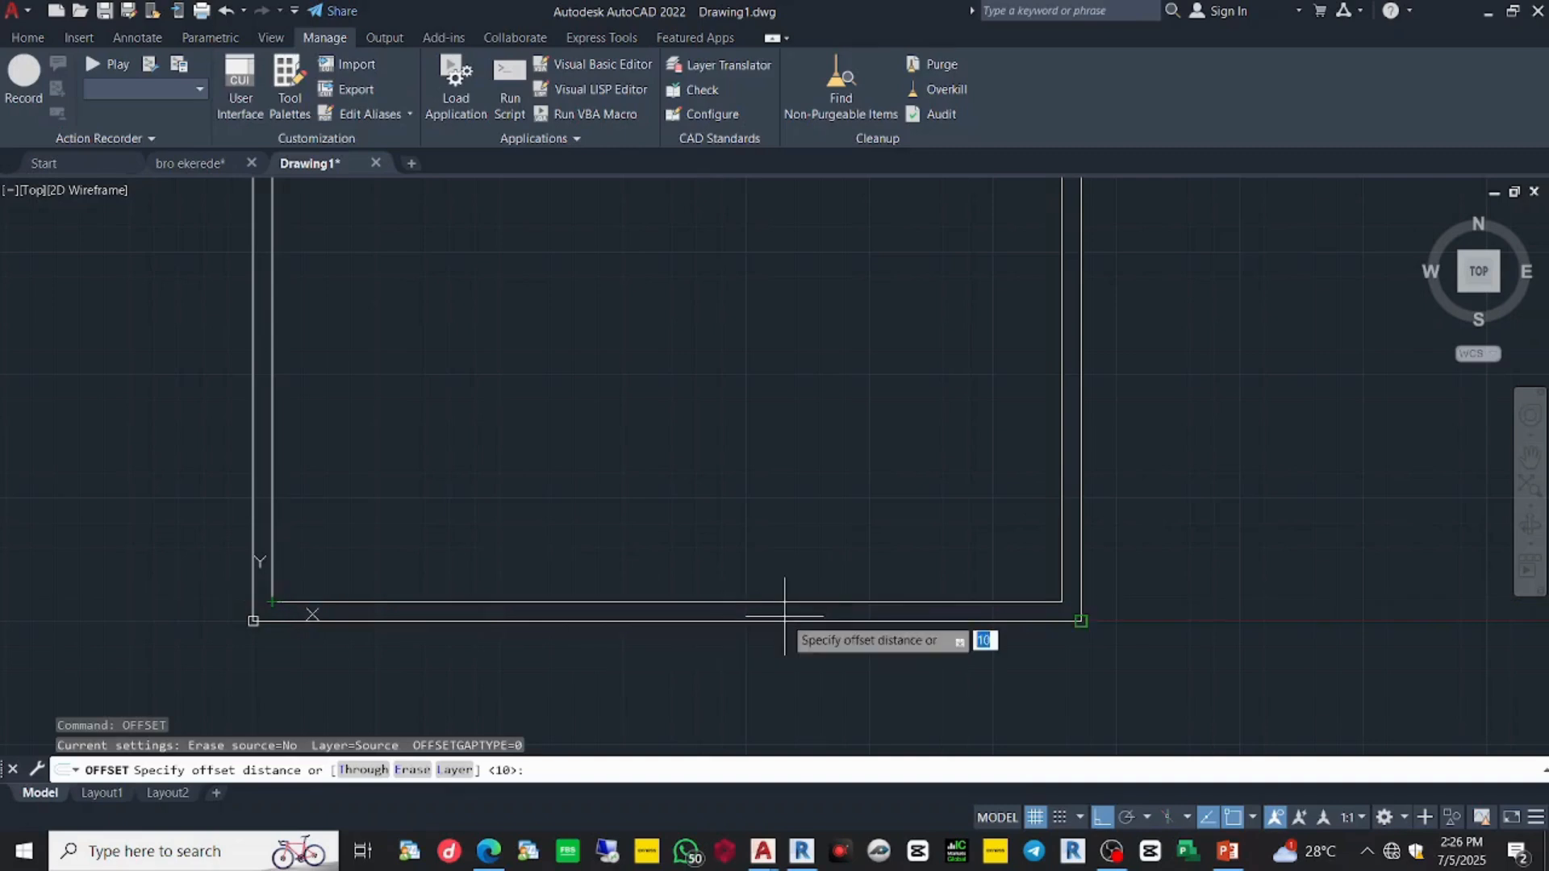
{"action": "key", "text": "Escape"}
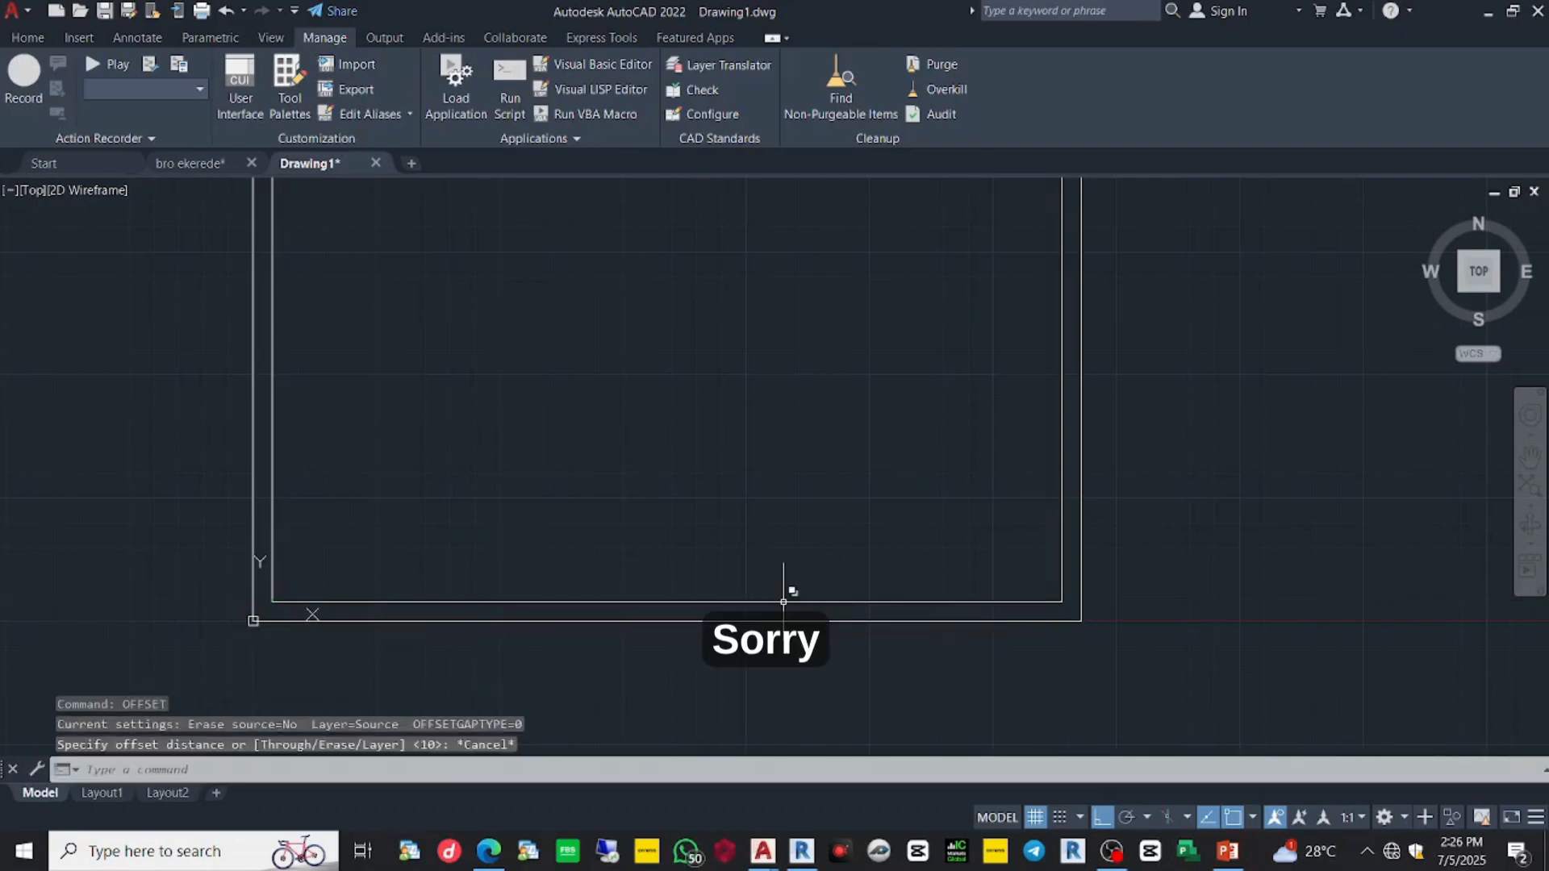
{"action": "type", "text": "O"}
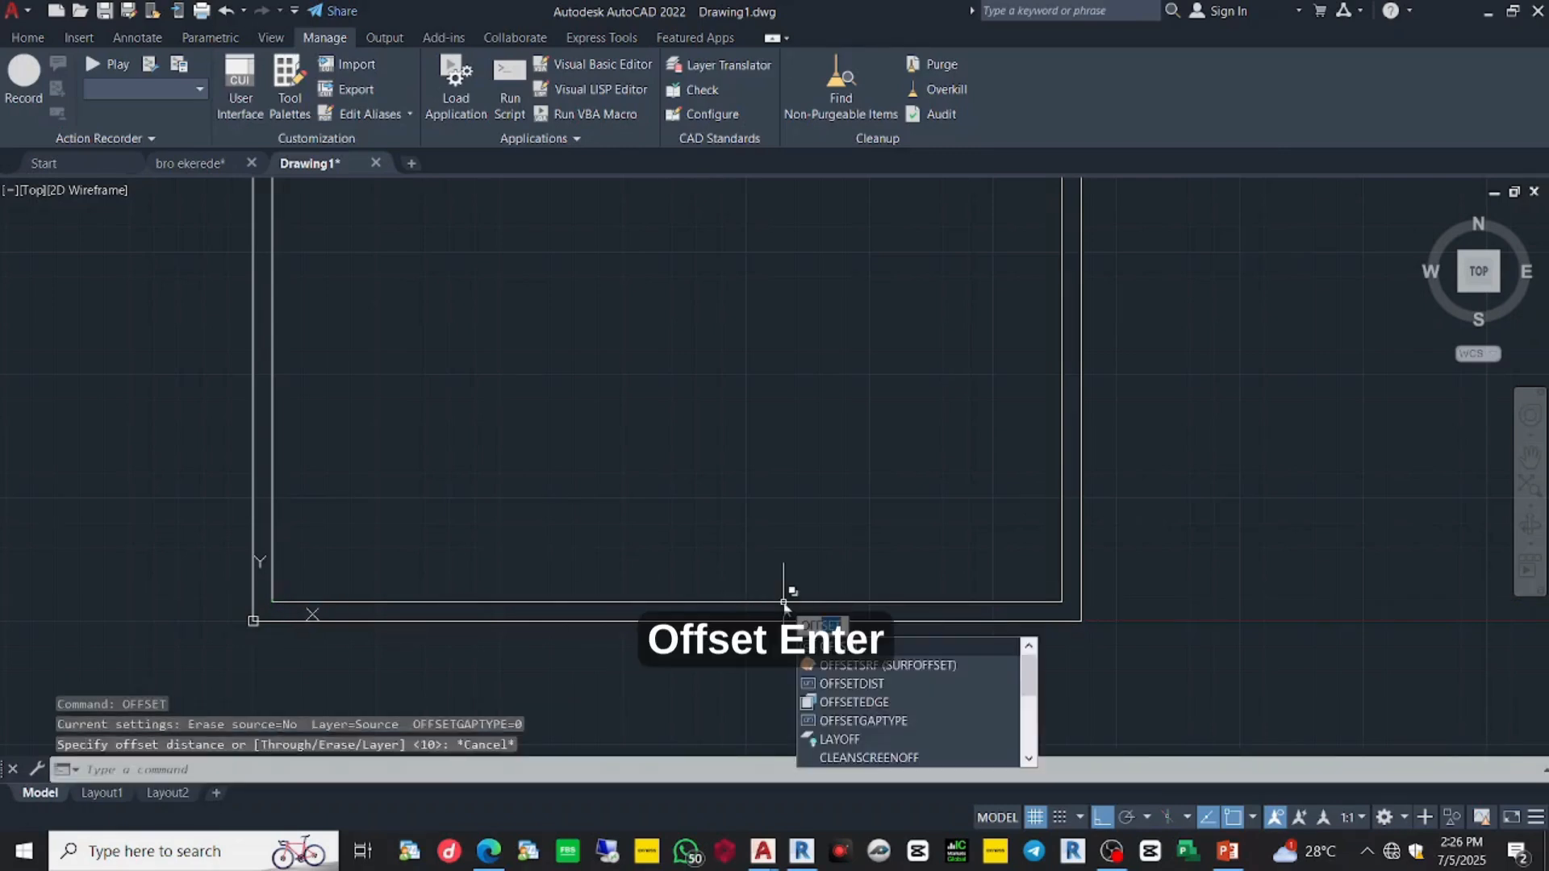
{"action": "type", "text": "FF"}
{"action": "key", "text": "Return"}
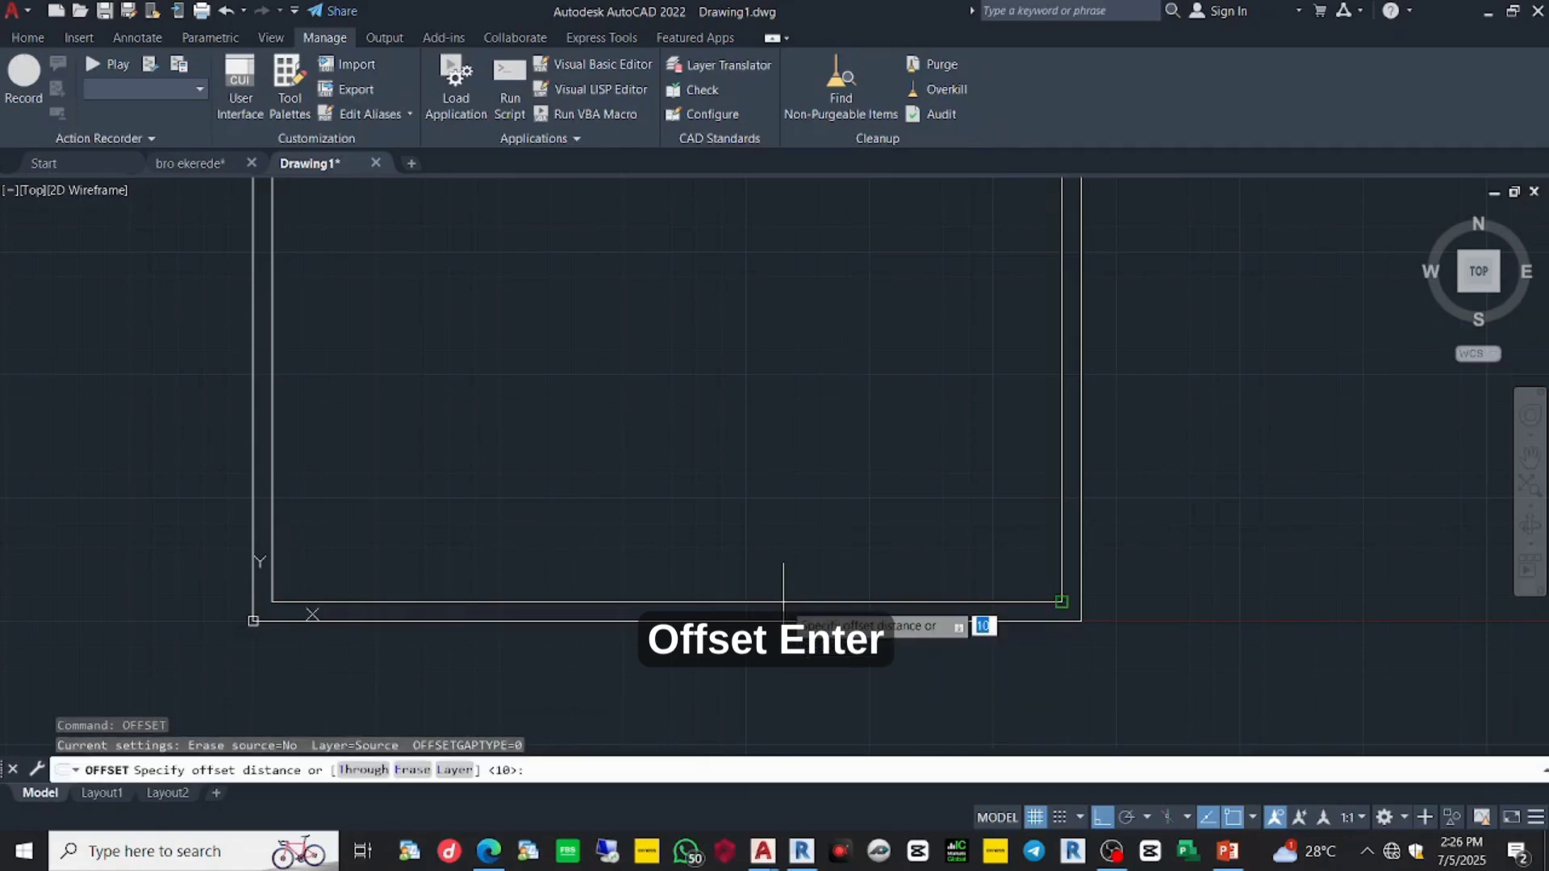
{"action": "type", "text": "5"}
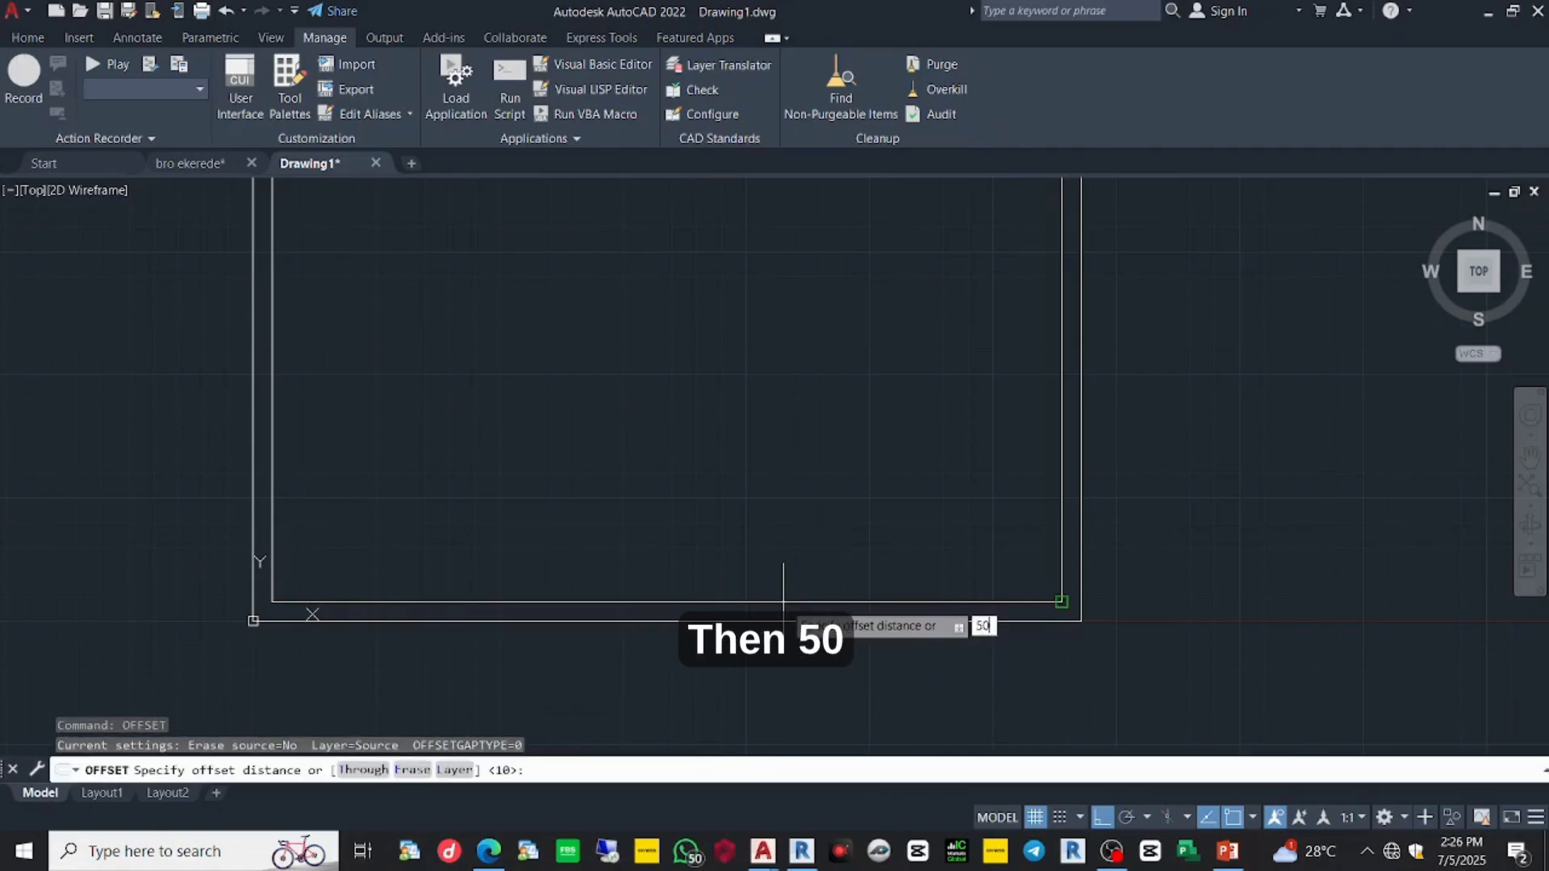
{"action": "type", "text": "0"}
{"action": "key", "text": "Return"}
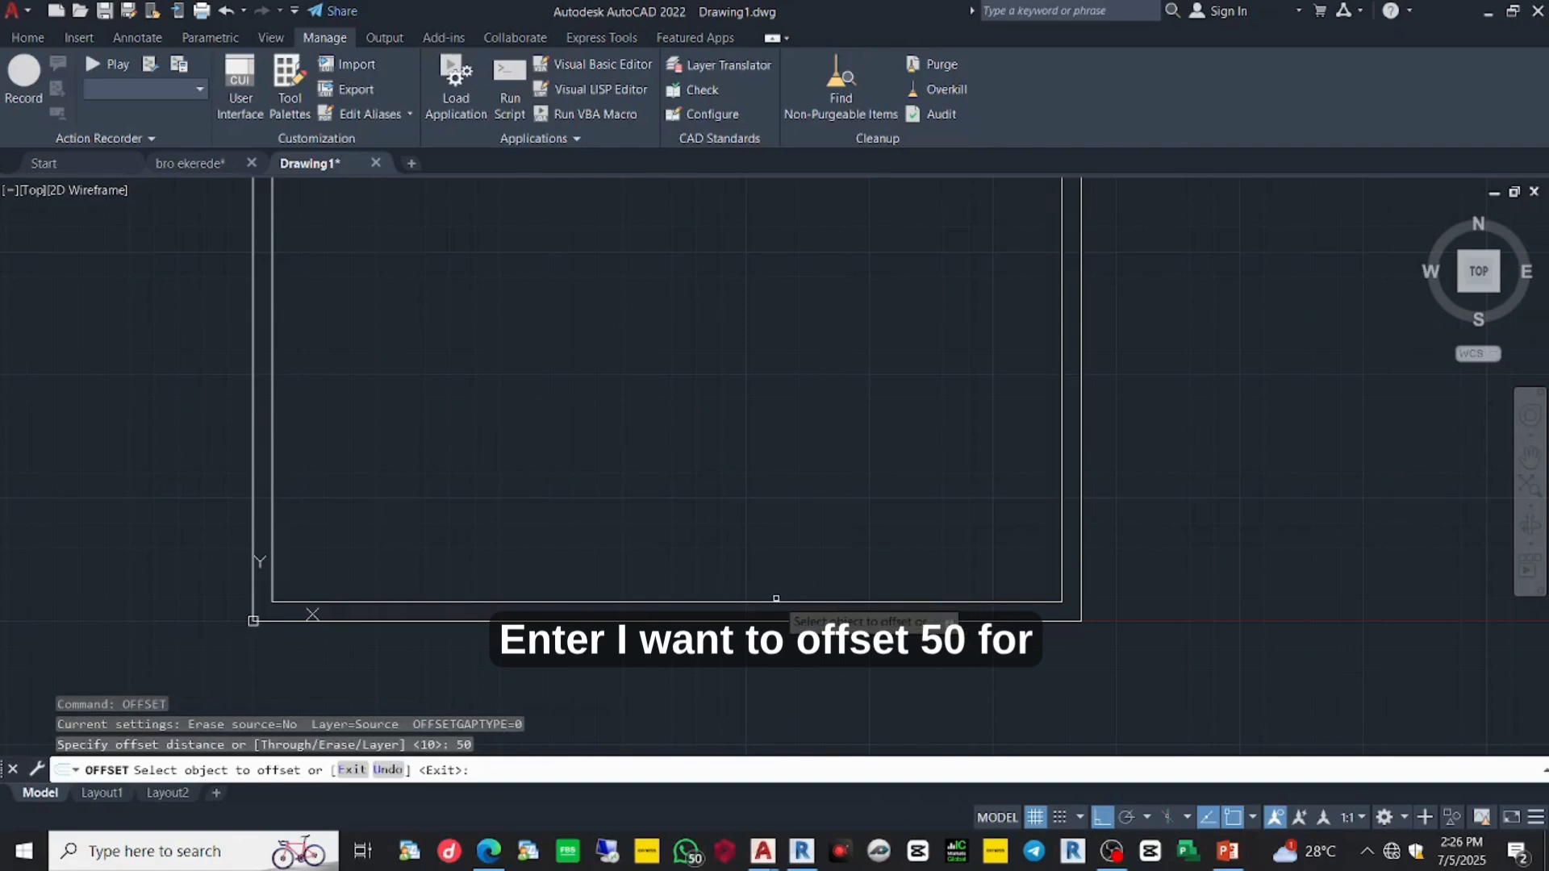
{"action": "left_click", "coordinate": [778, 599]}
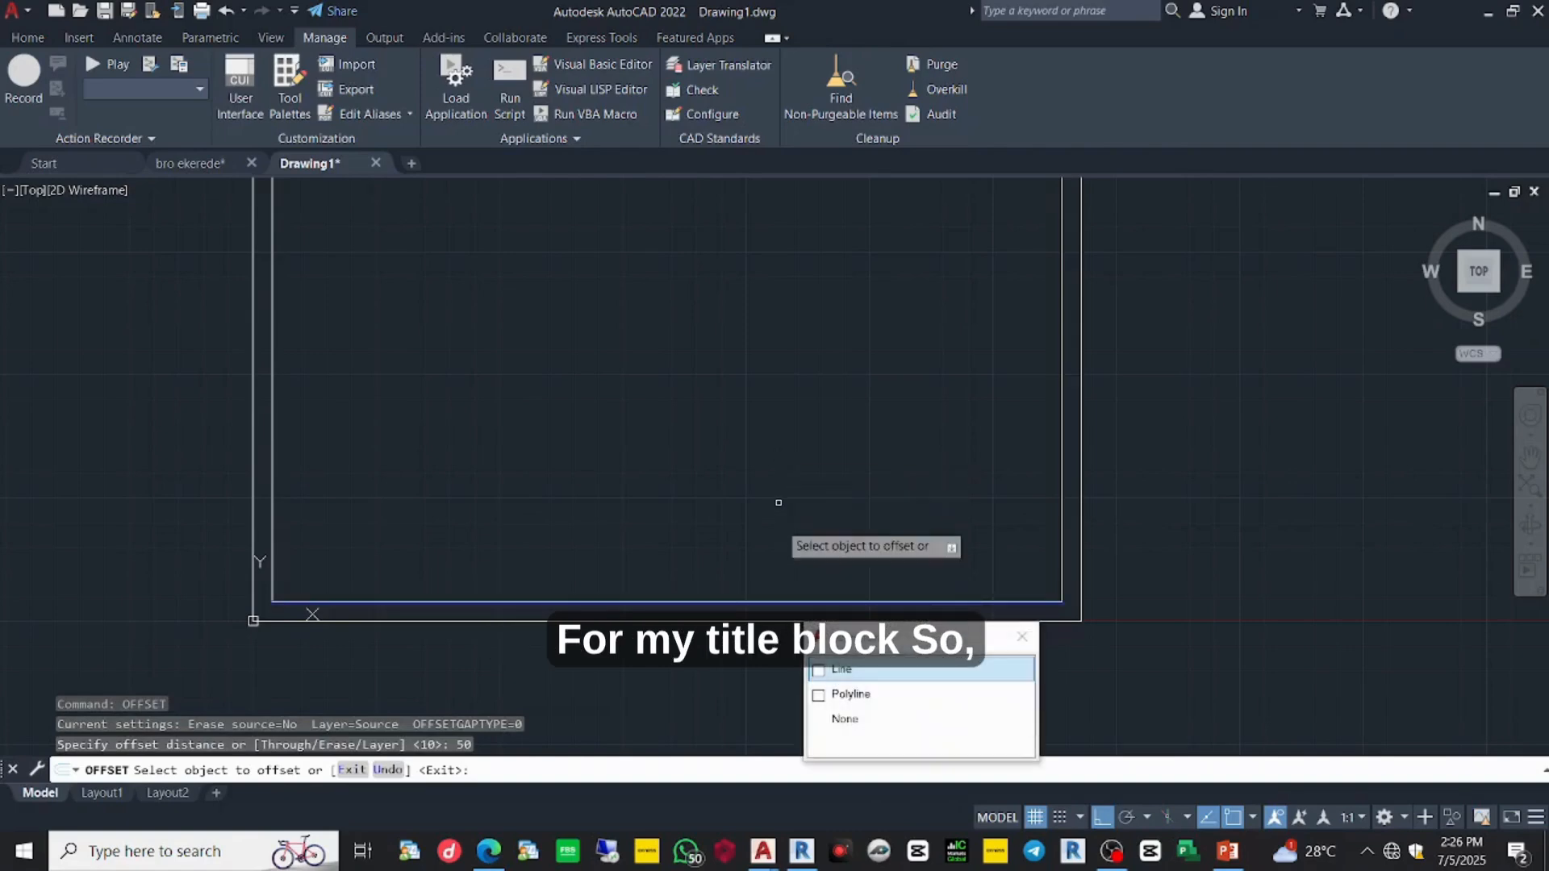
{"action": "left_click", "coordinate": [814, 669]}
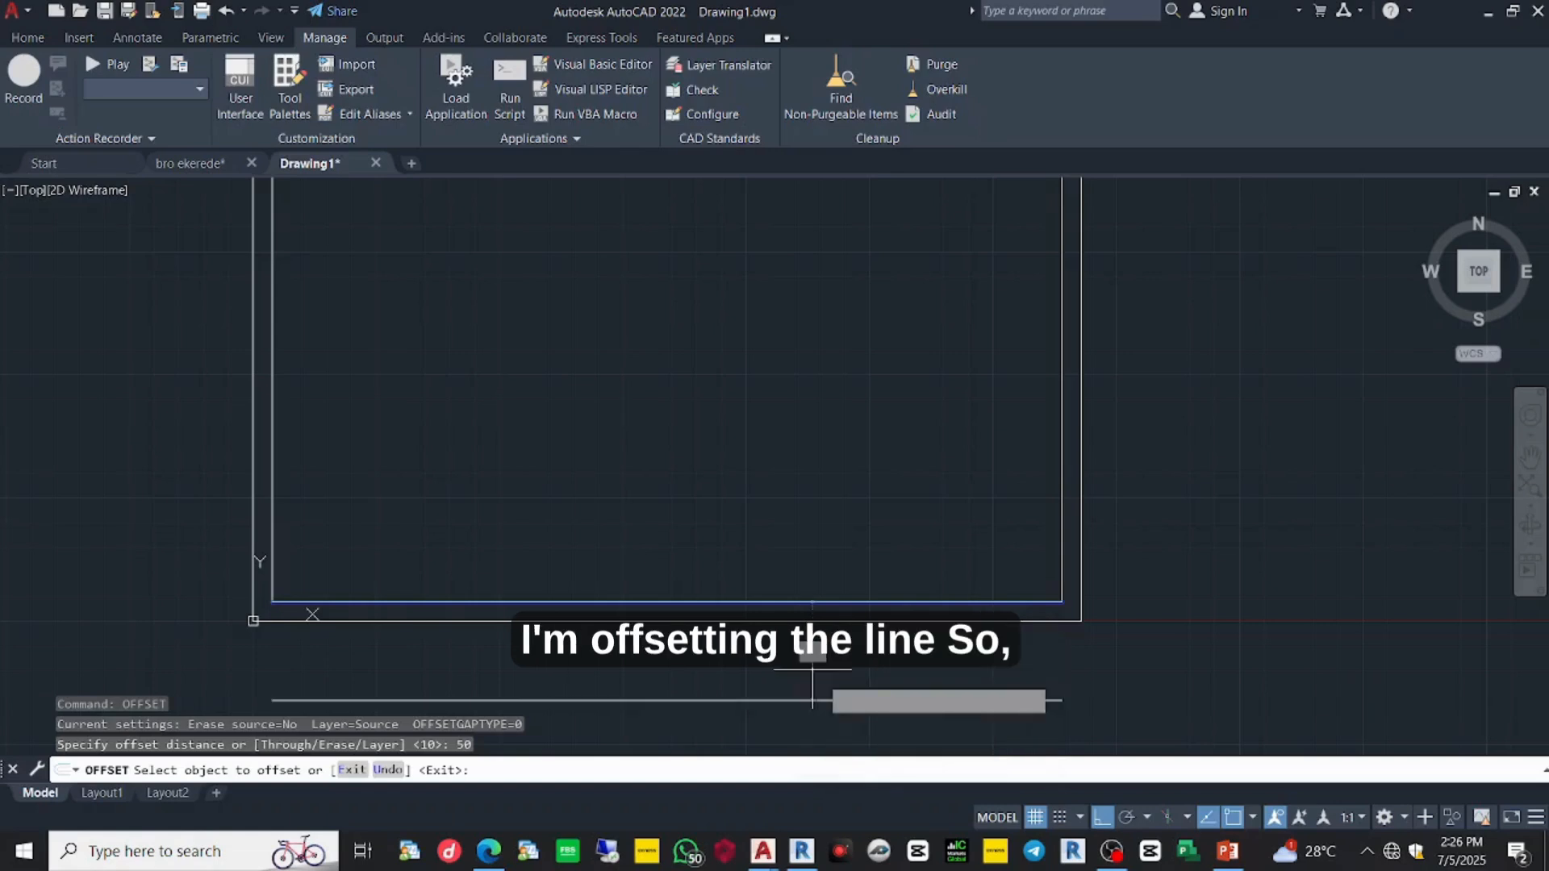
{"action": "left_click", "coordinate": [820, 553]}
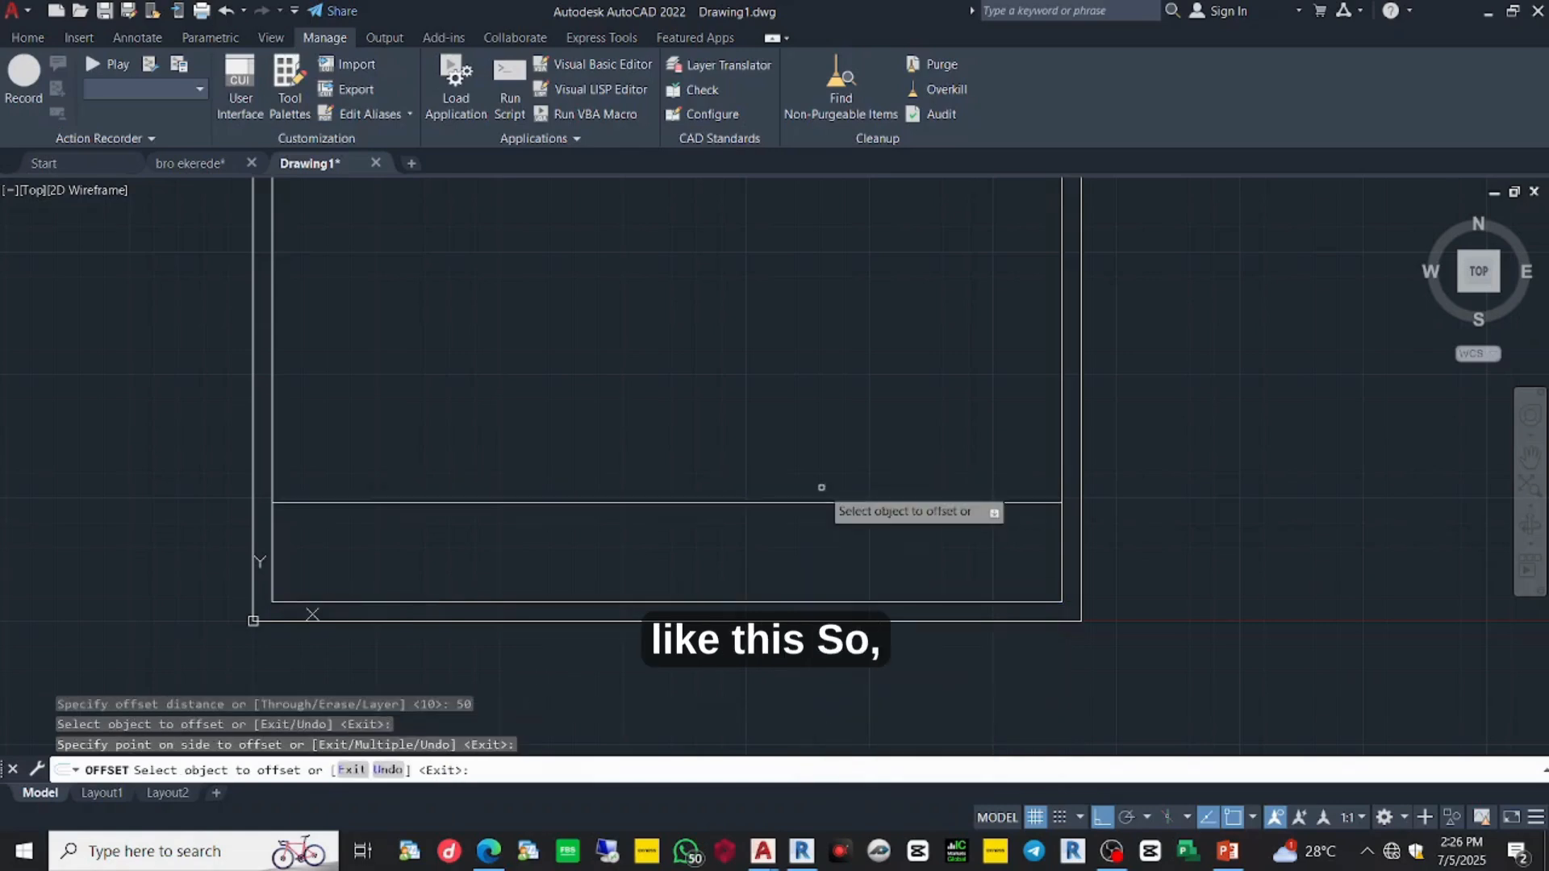
{"action": "key", "text": "Escape"}
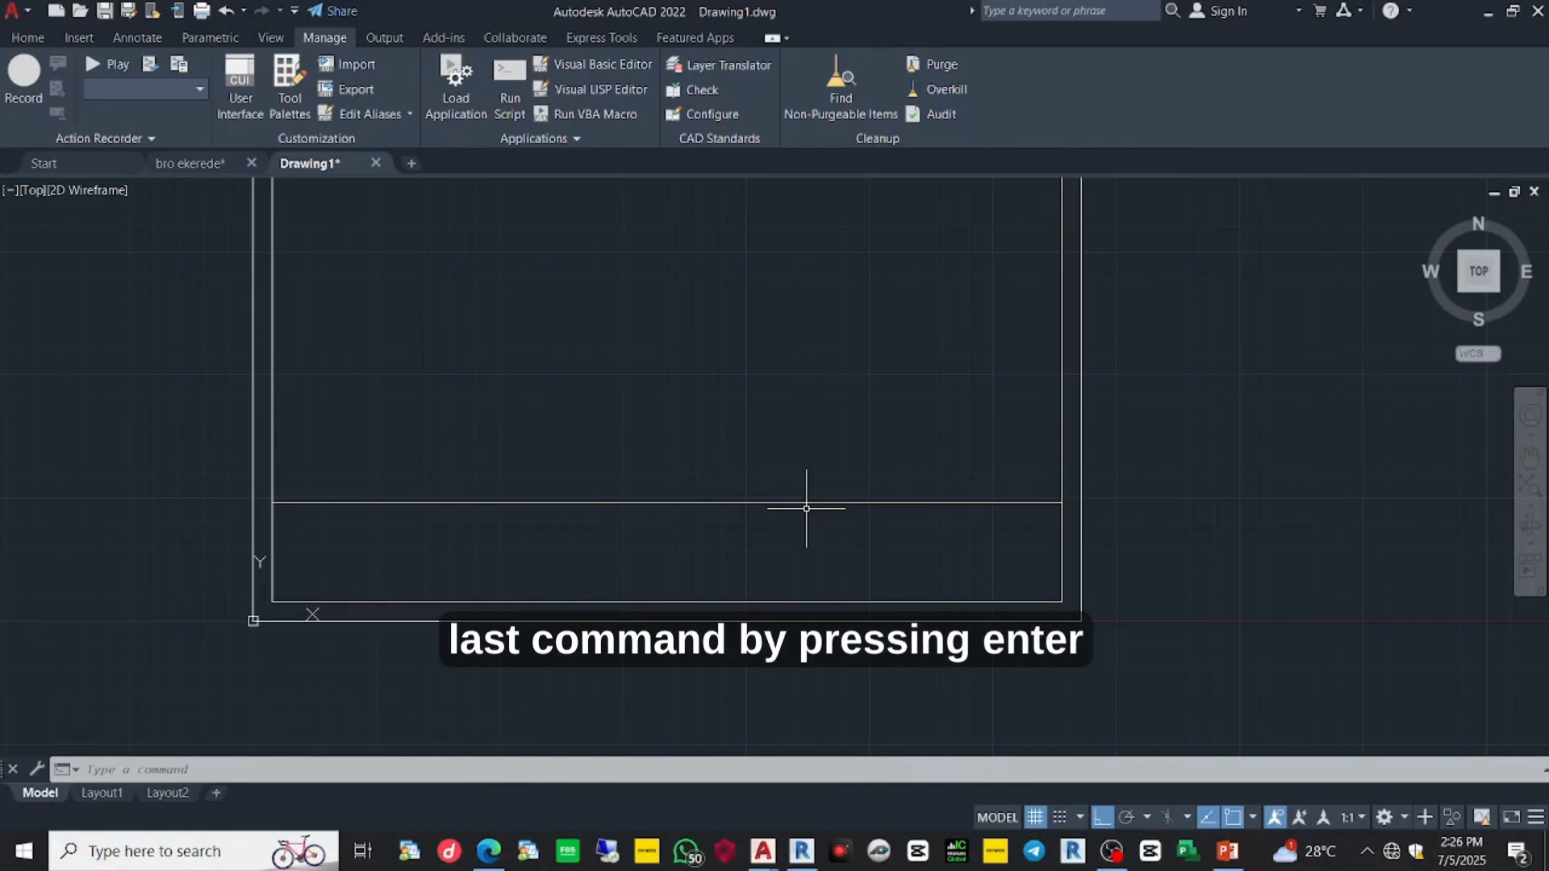
- Offset the 50-unit divider line 5 units upward to double it
{"action": "key", "text": "Return"}
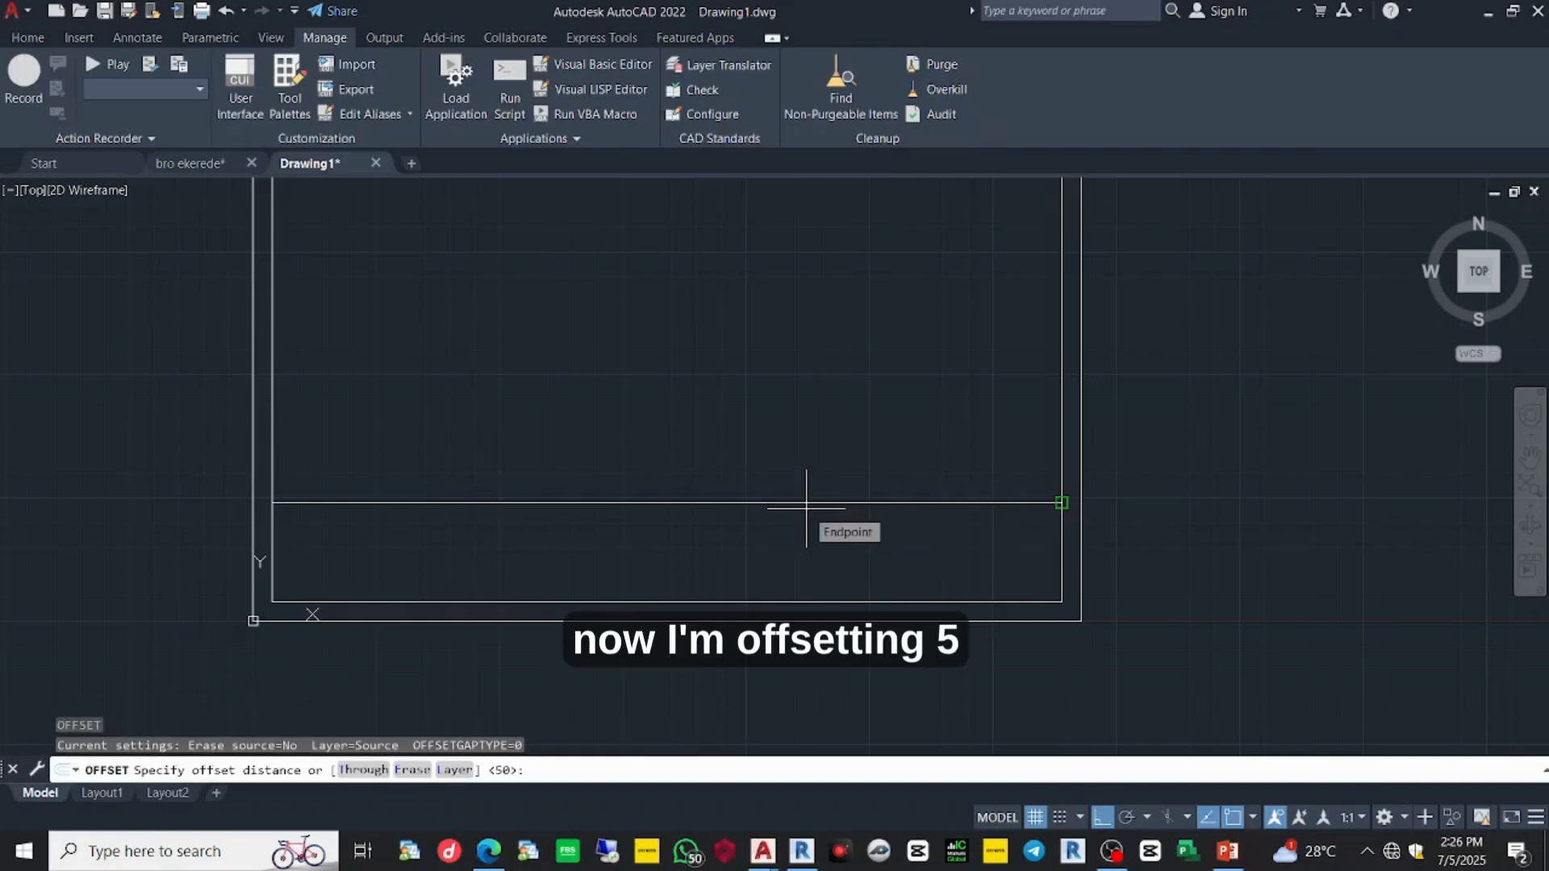
{"action": "type", "text": "5"}
{"action": "key", "text": "Return"}
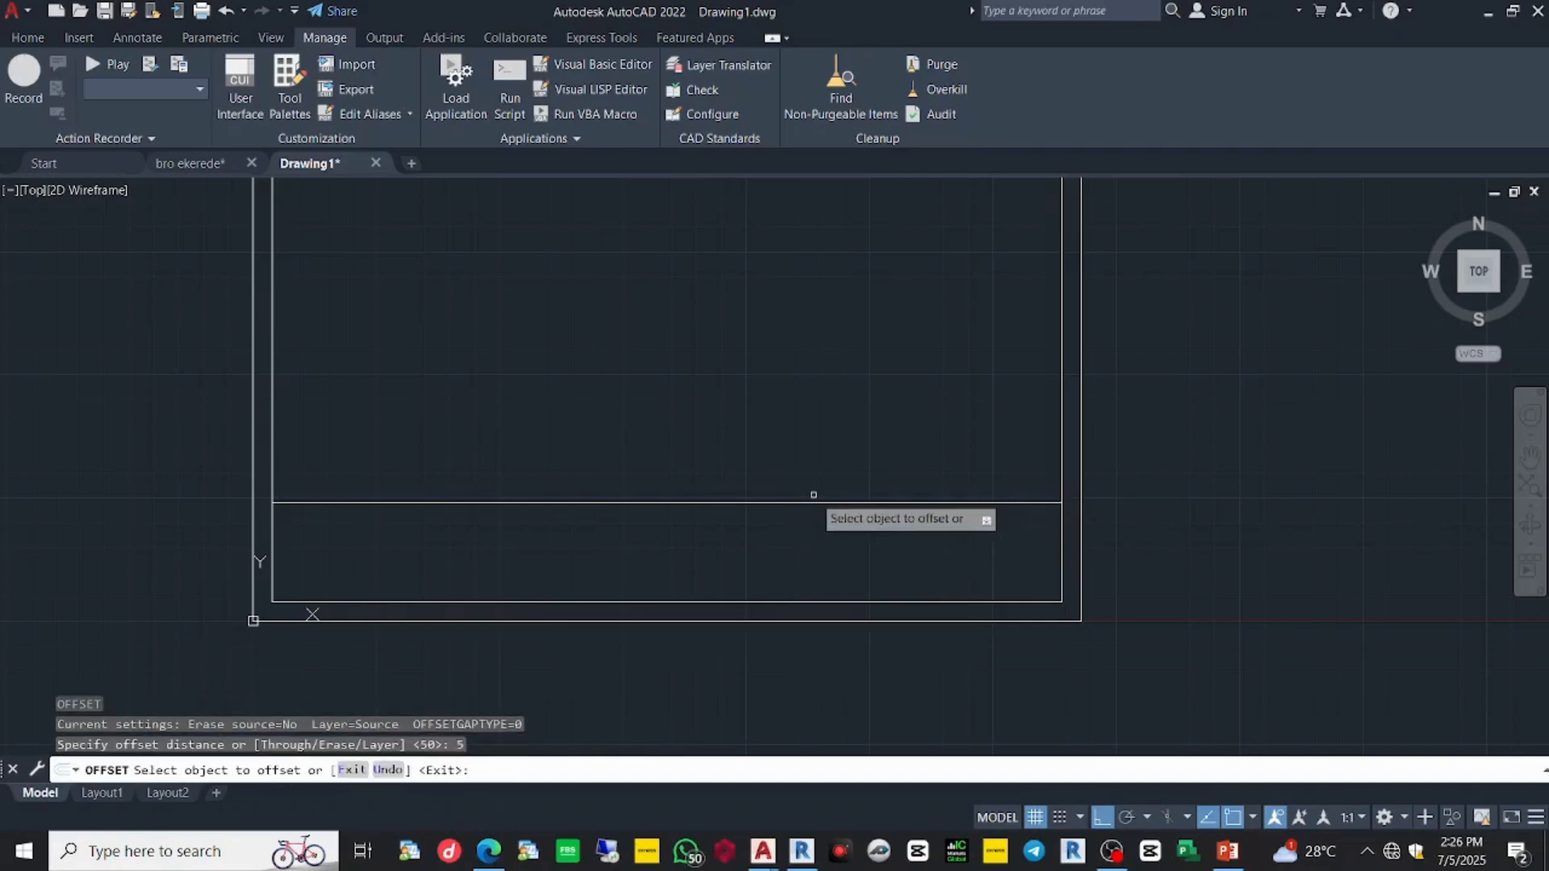
{"action": "left_click", "coordinate": [813, 497]}
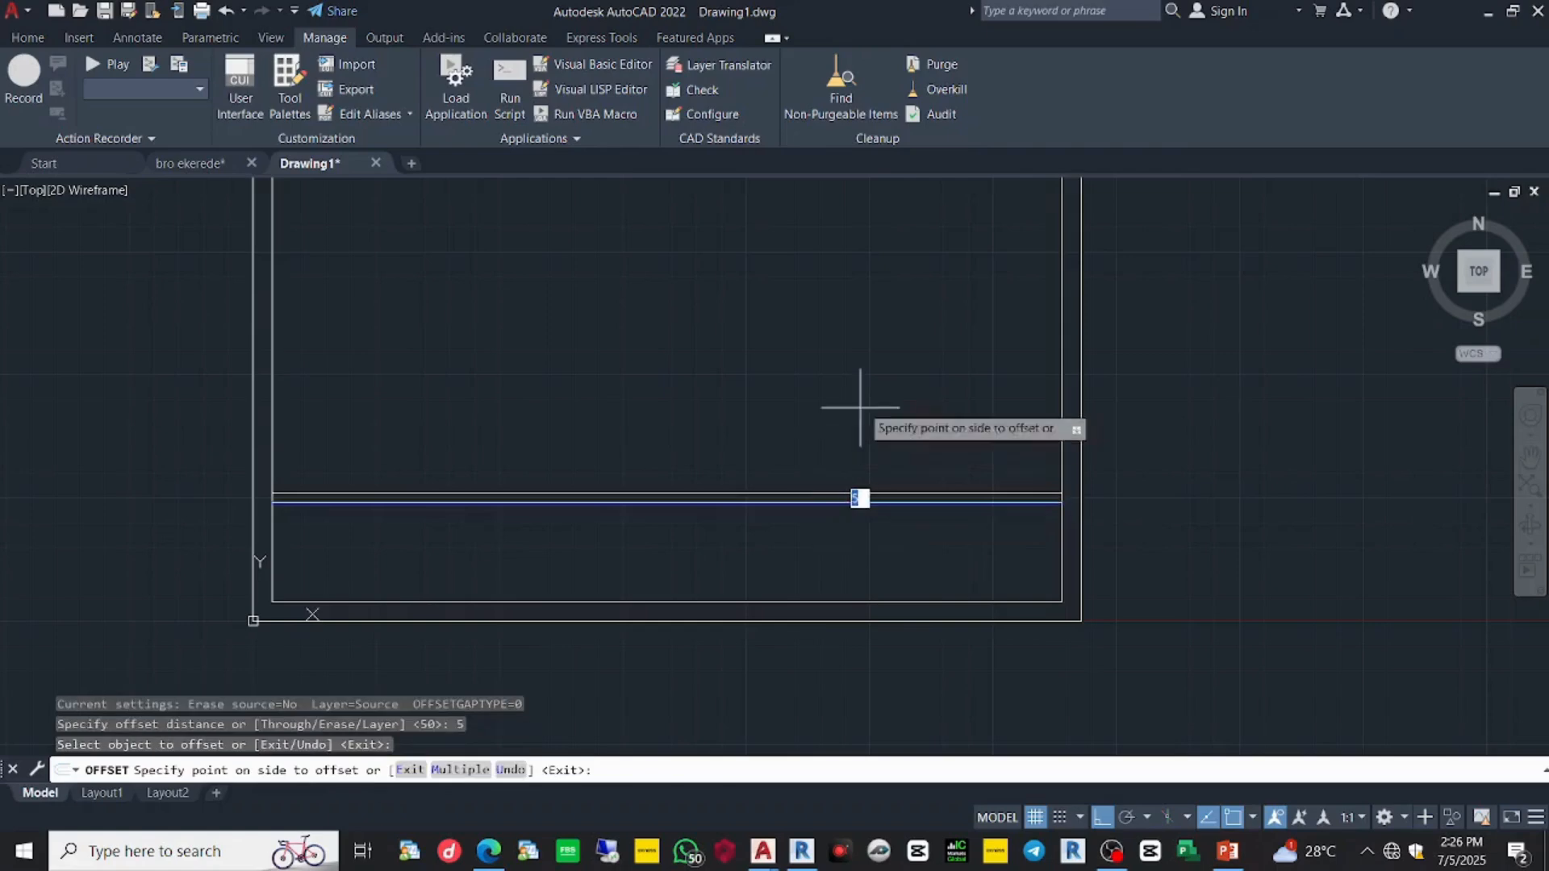
{"action": "left_click", "coordinate": [860, 407]}
{"action": "scroll", "coordinate": [861, 411], "scroll_direction": "down", "scroll_amount": 6}
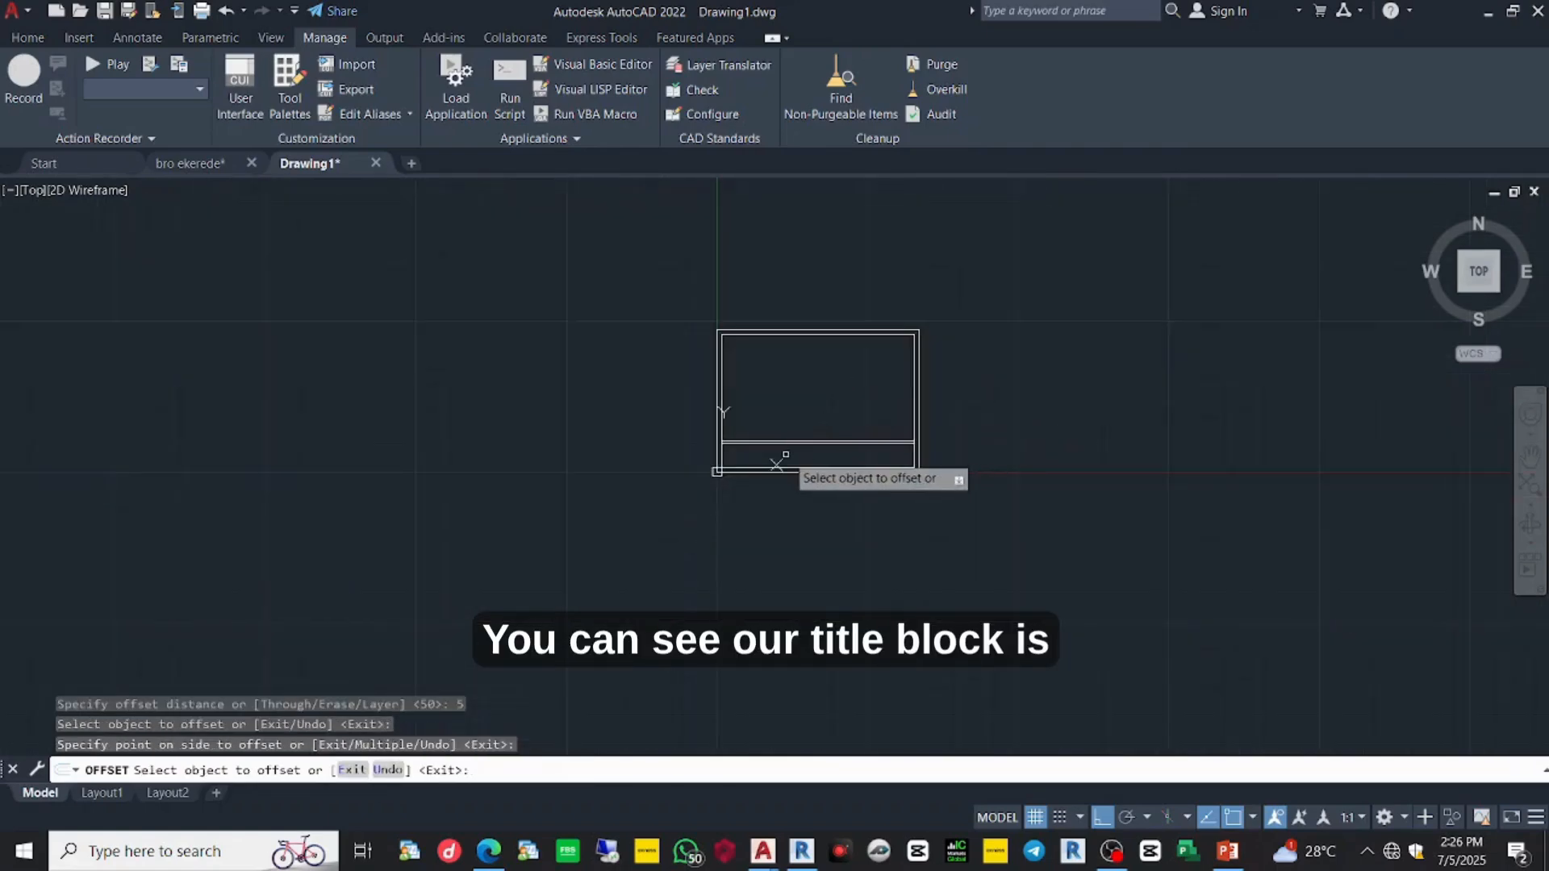
{"action": "scroll", "coordinate": [776, 465], "scroll_direction": "up", "scroll_amount": 6}
{"action": "scroll", "coordinate": [645, 532], "scroll_direction": "down", "scroll_amount": 2}
{"action": "scroll", "coordinate": [669, 546], "scroll_direction": "up", "scroll_amount": 2}
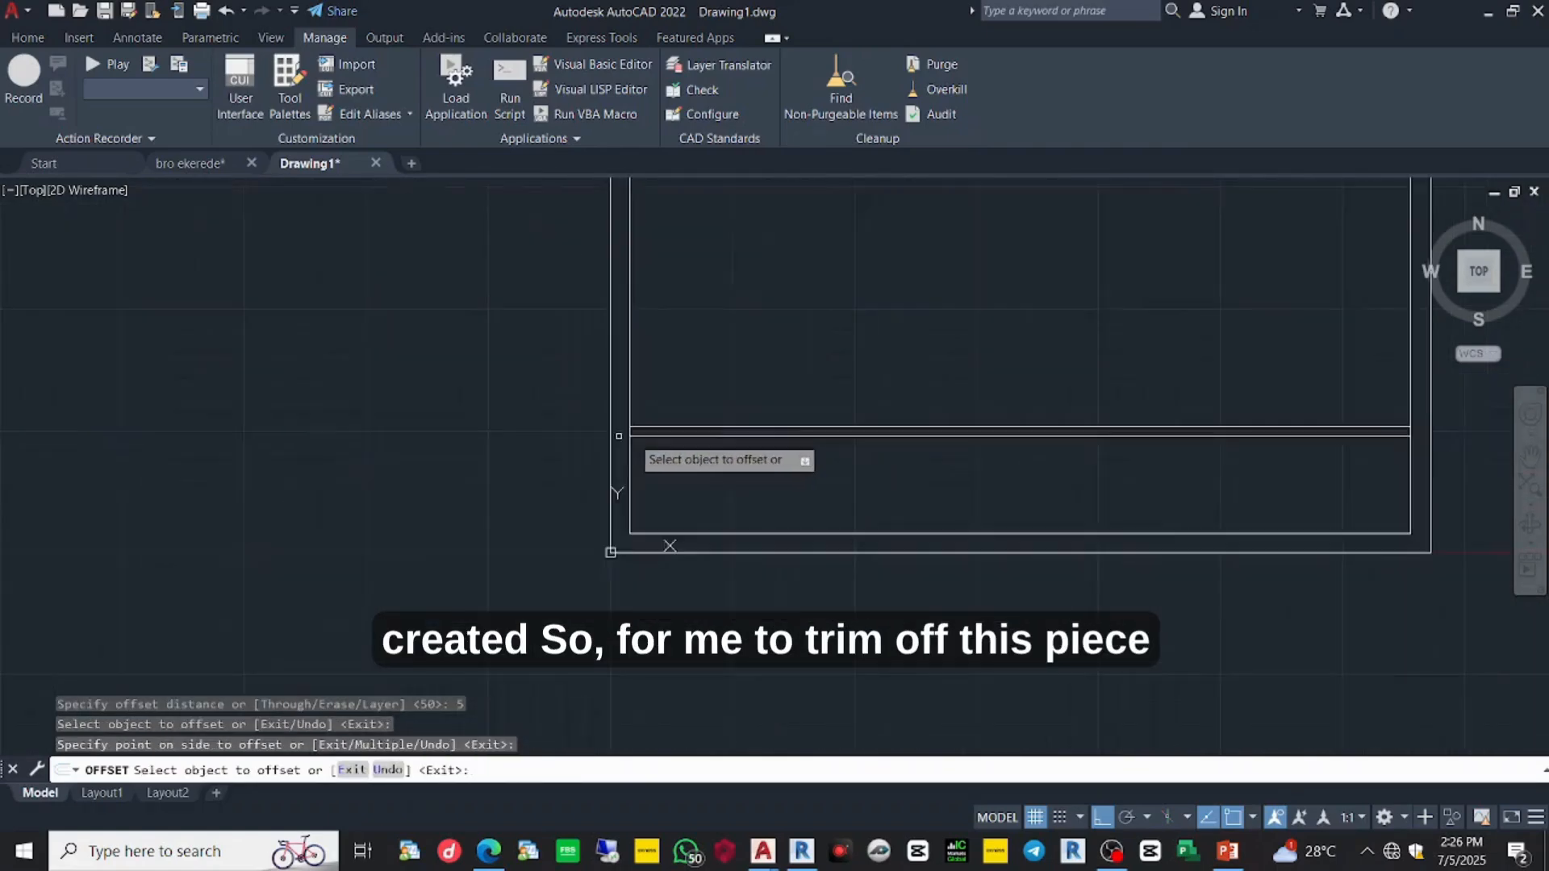
{"action": "scroll", "coordinate": [637, 436], "scroll_direction": "up", "scroll_amount": 5}
{"action": "key", "text": "Escape"}
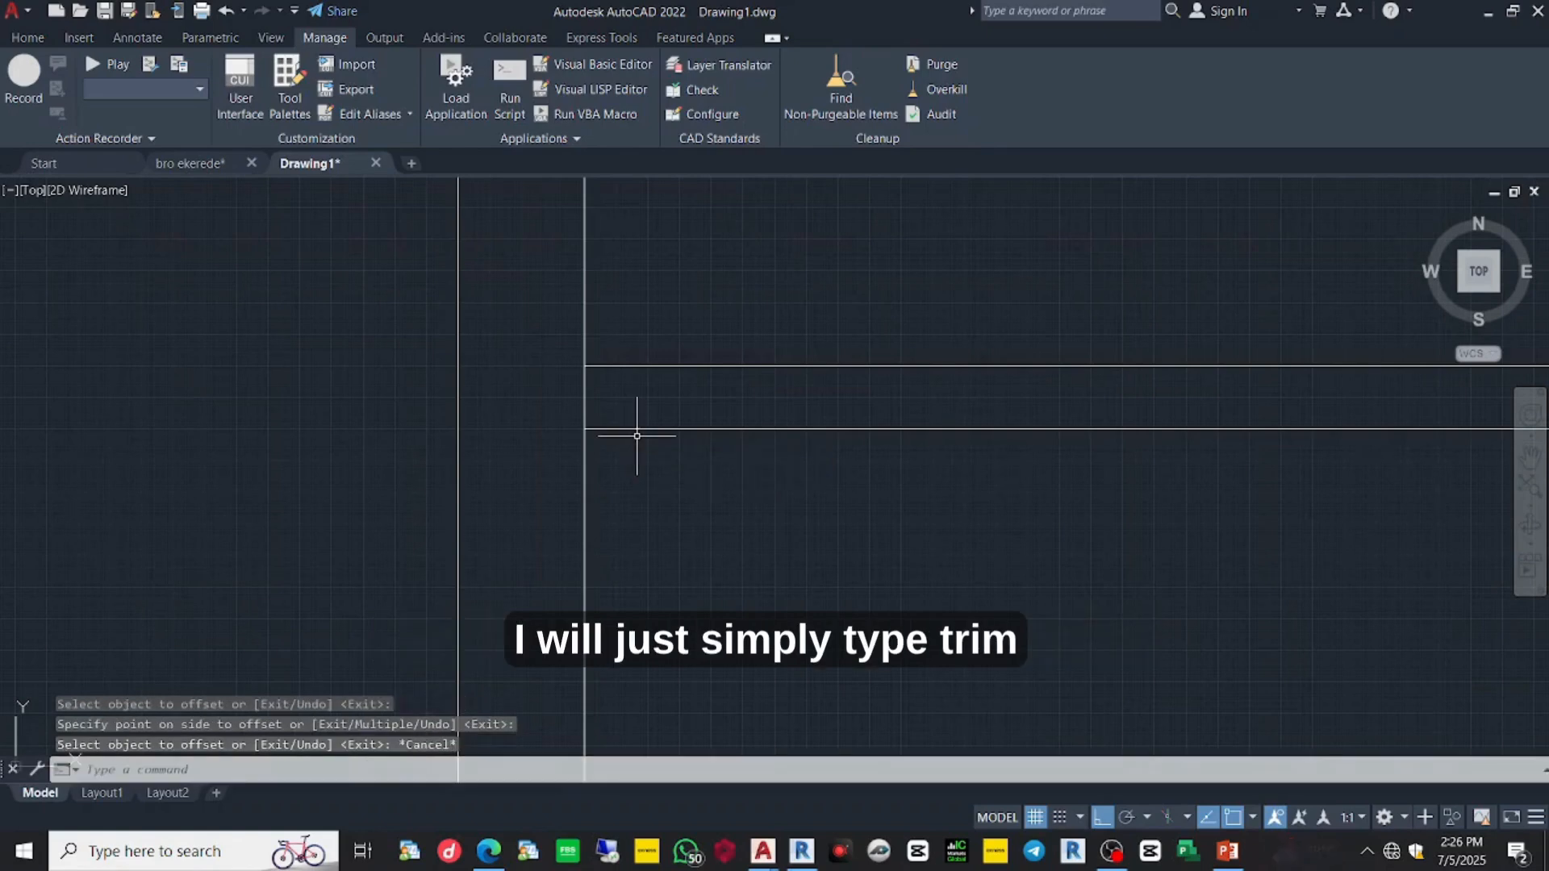
- Trim the left and right inner border lines between the two horizontal title-block lines
{"action": "type", "text": "TRIM"}
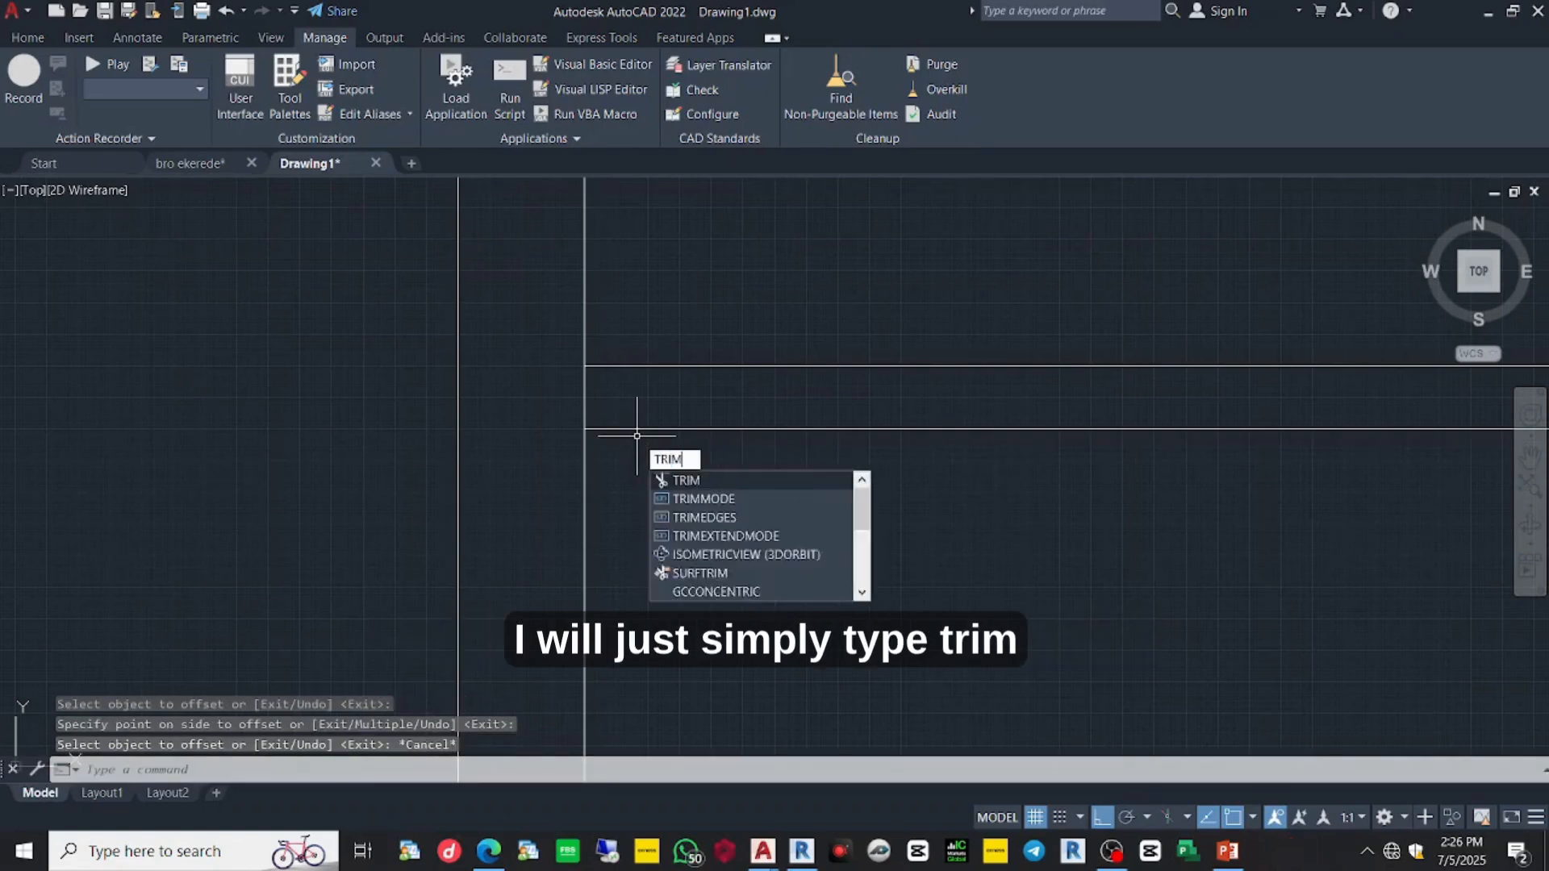
{"action": "key", "text": "Return"}
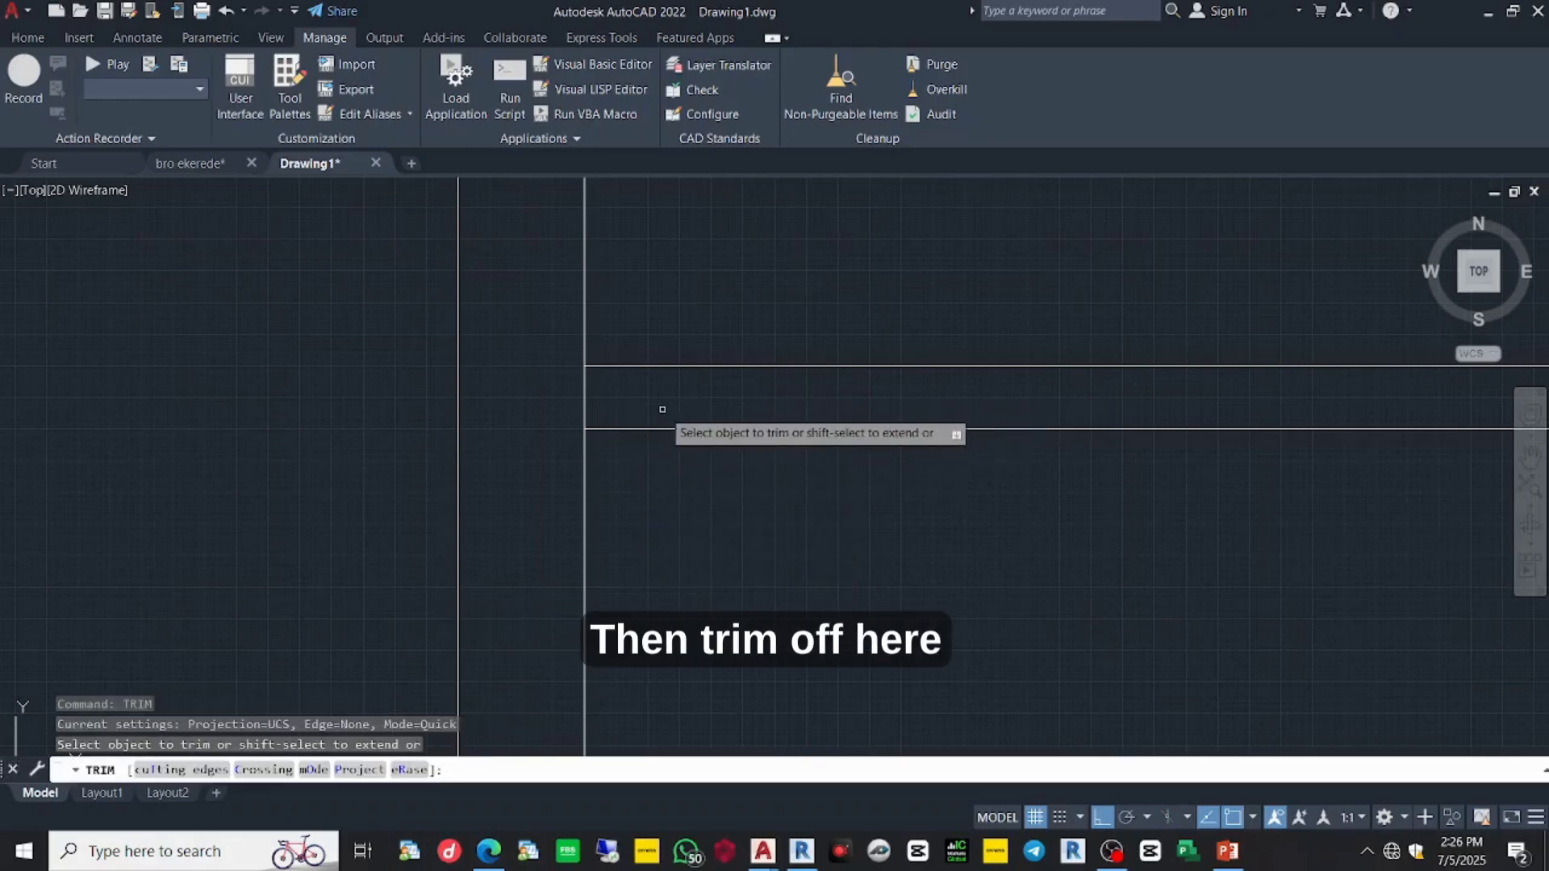
{"action": "left_click_drag", "start_coordinate": [663, 409], "coordinate": [546, 397]}
{"action": "scroll", "coordinate": [694, 391], "scroll_direction": "down", "scroll_amount": 6}
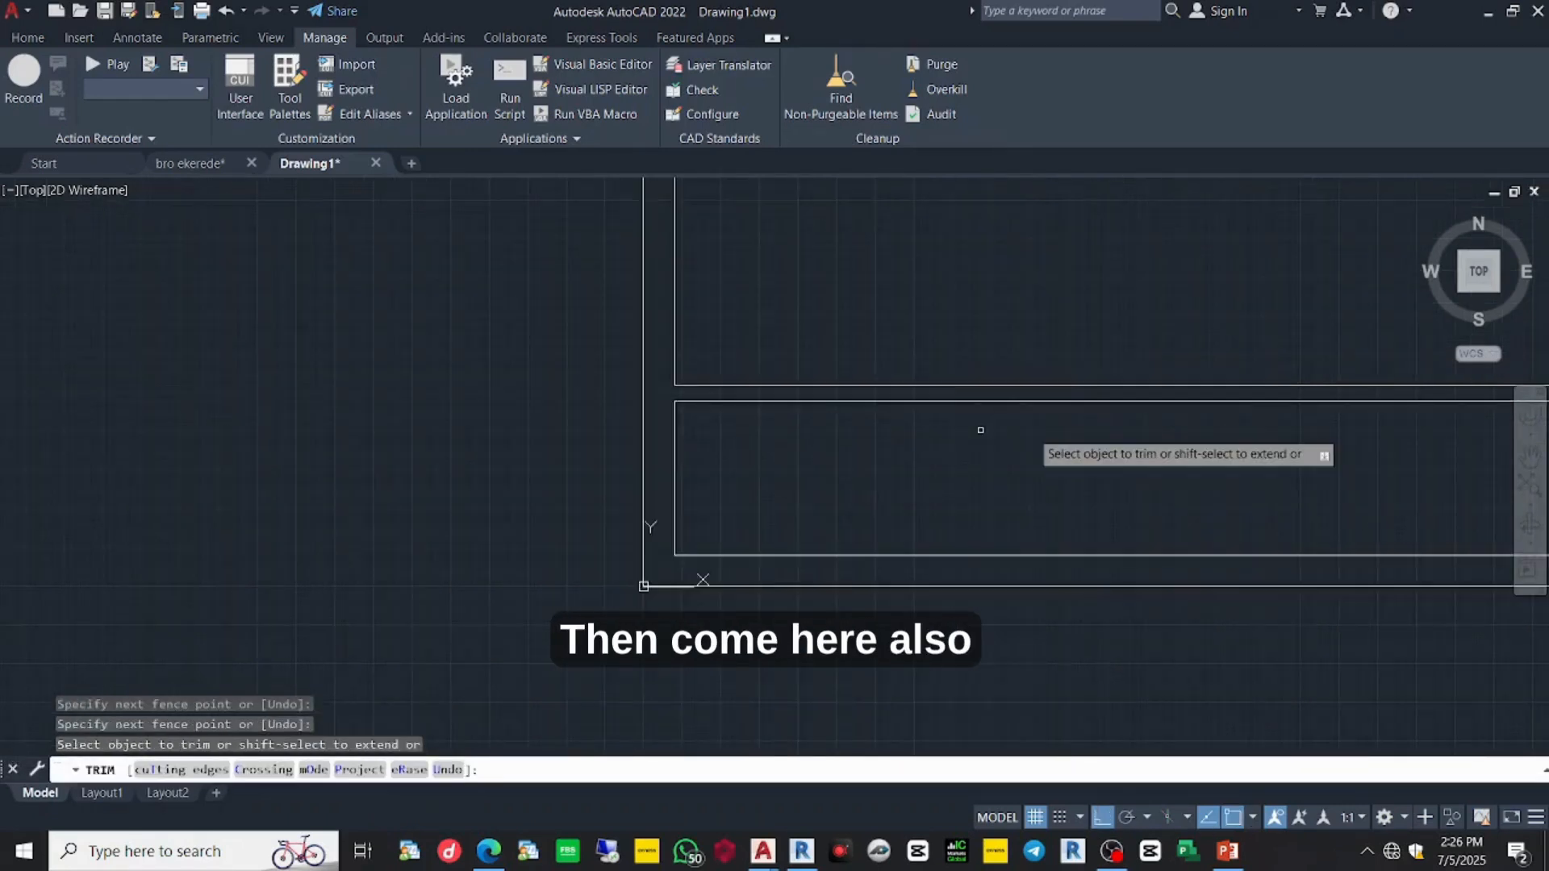
{"action": "scroll", "coordinate": [1168, 440], "scroll_direction": "down", "scroll_amount": 4}
{"action": "middle_click_drag", "start_coordinate": [1166, 457], "coordinate": [835, 472]}
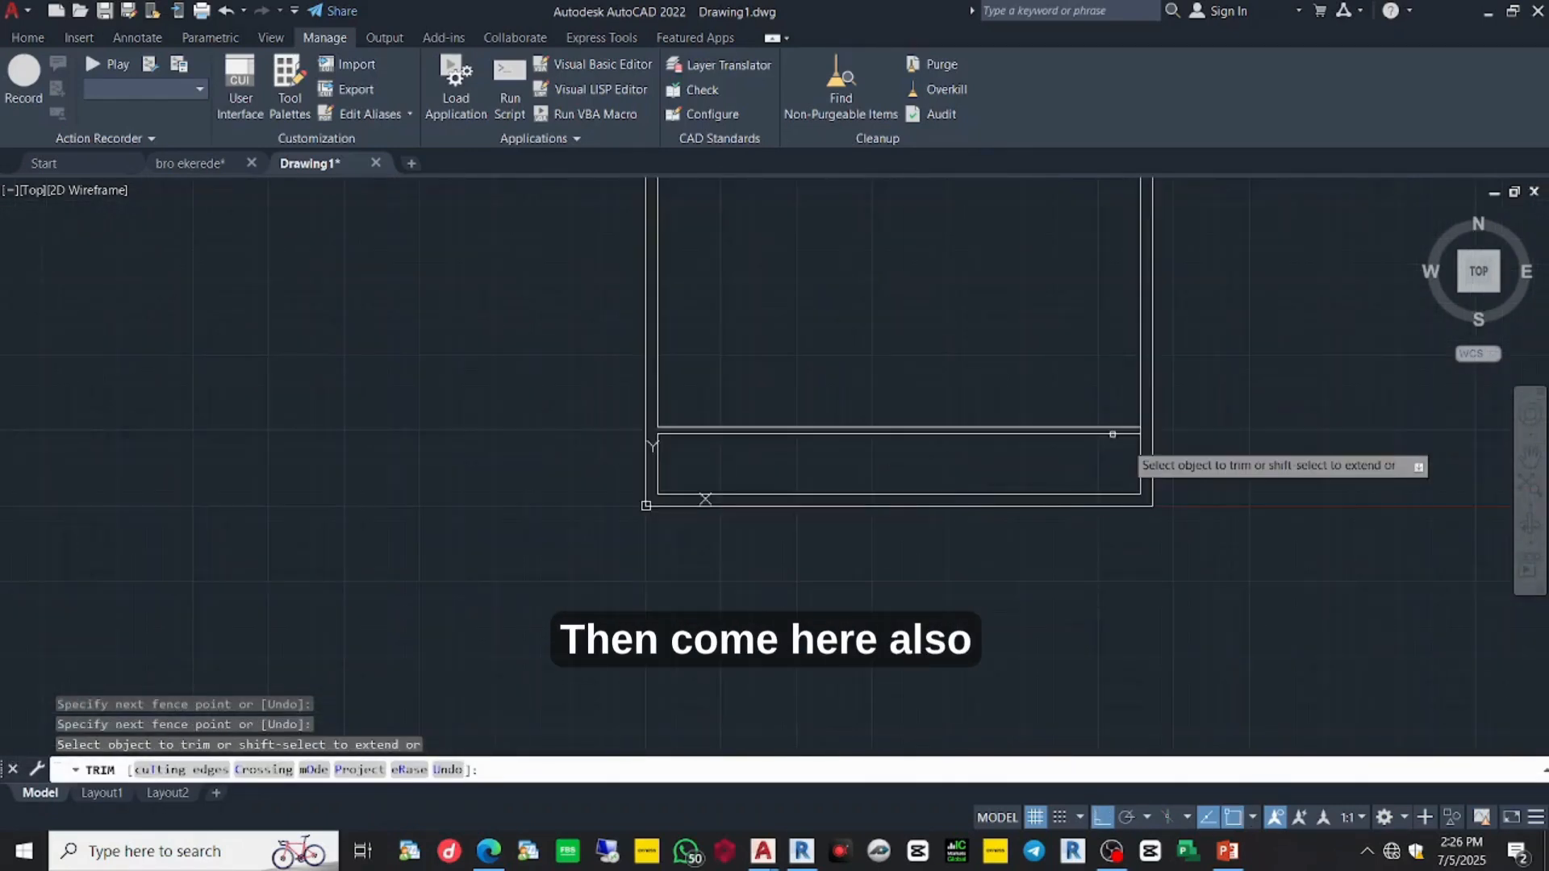
{"action": "scroll", "coordinate": [1150, 449], "scroll_direction": "up", "scroll_amount": 8}
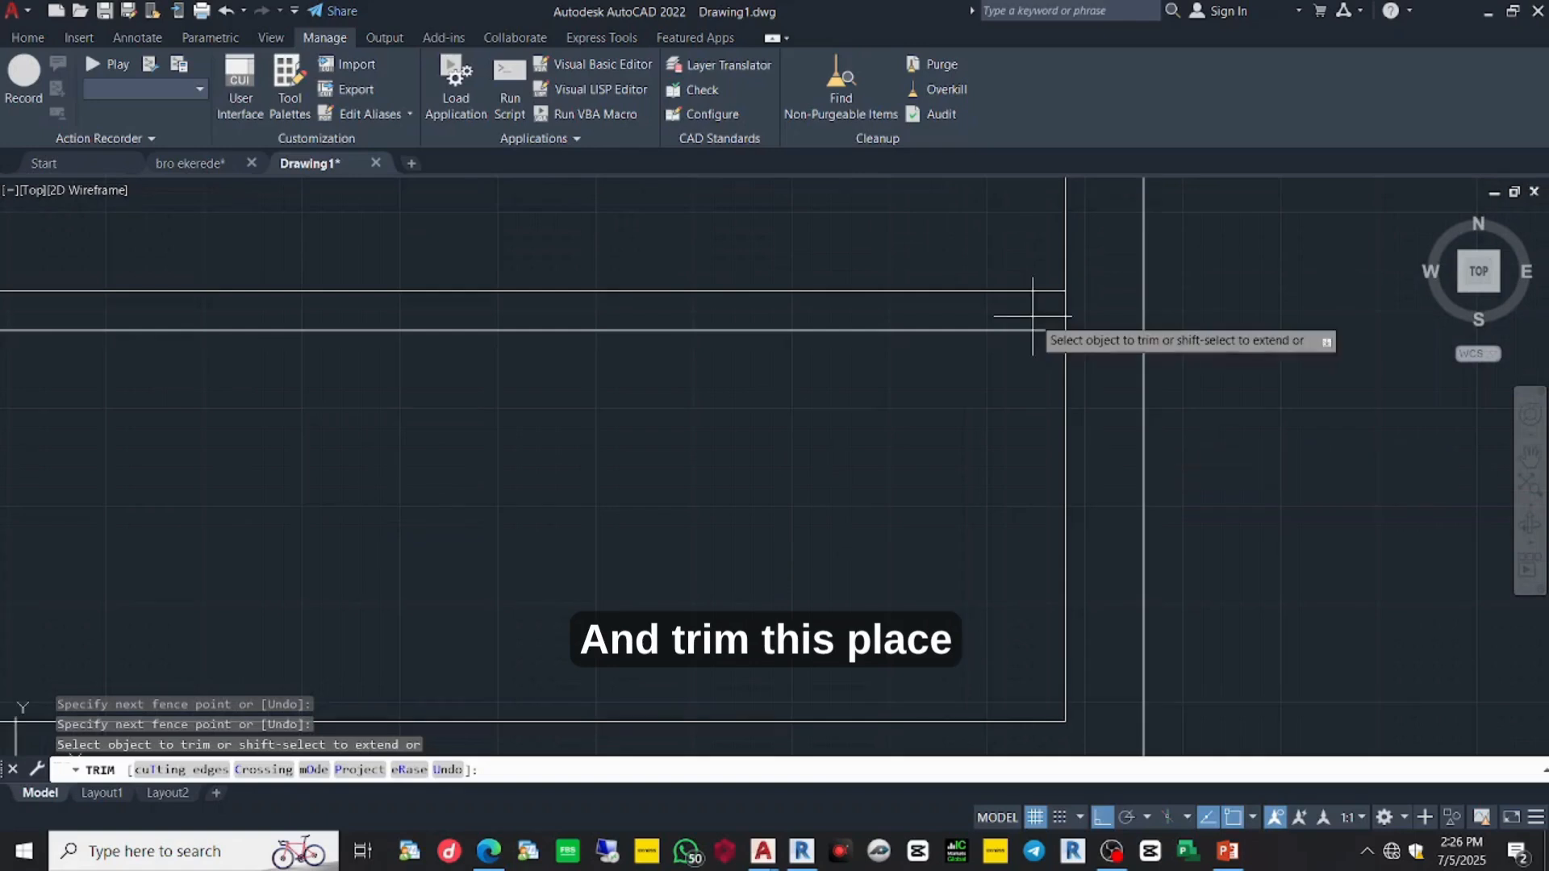
{"action": "scroll", "coordinate": [1092, 307], "scroll_direction": "down", "scroll_amount": 4}
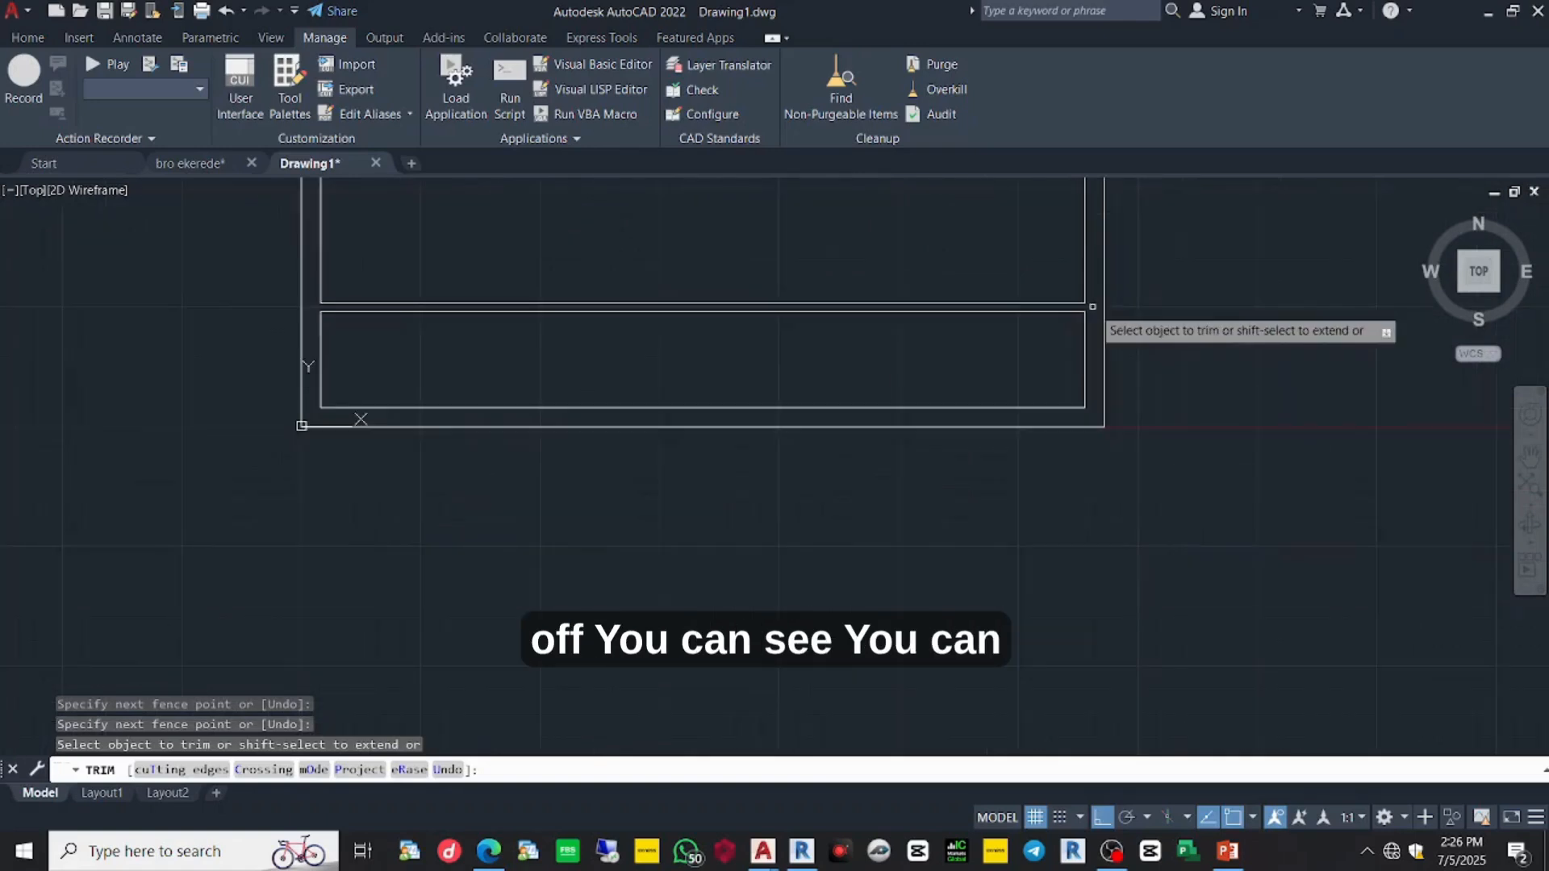
{"action": "scroll", "coordinate": [1093, 306], "scroll_direction": "down", "scroll_amount": 3}
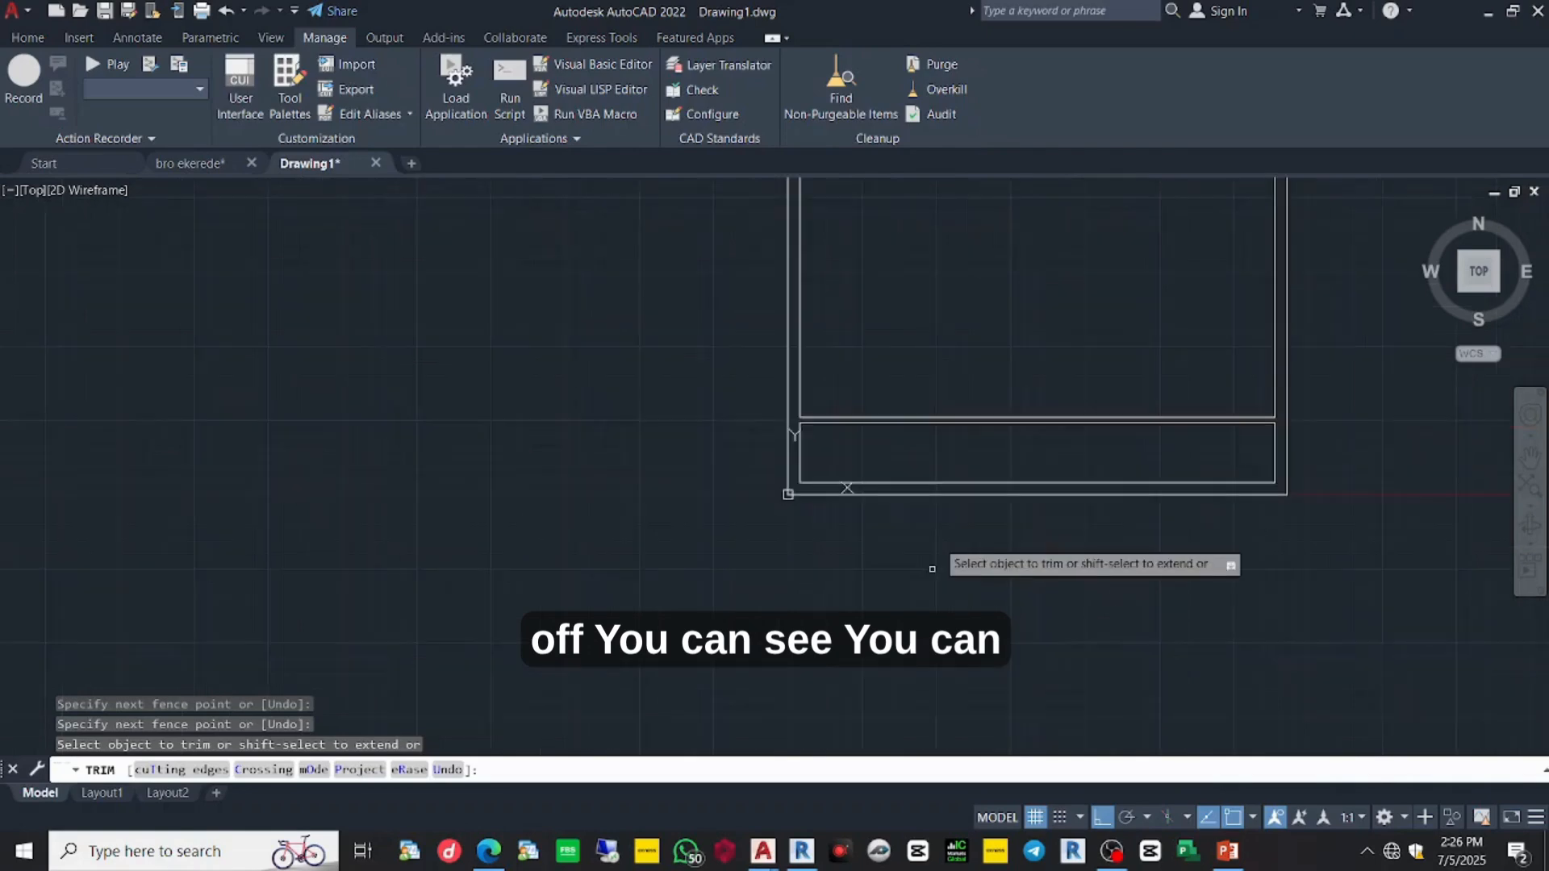
{"action": "scroll", "coordinate": [932, 529], "scroll_direction": "down", "scroll_amount": 3}
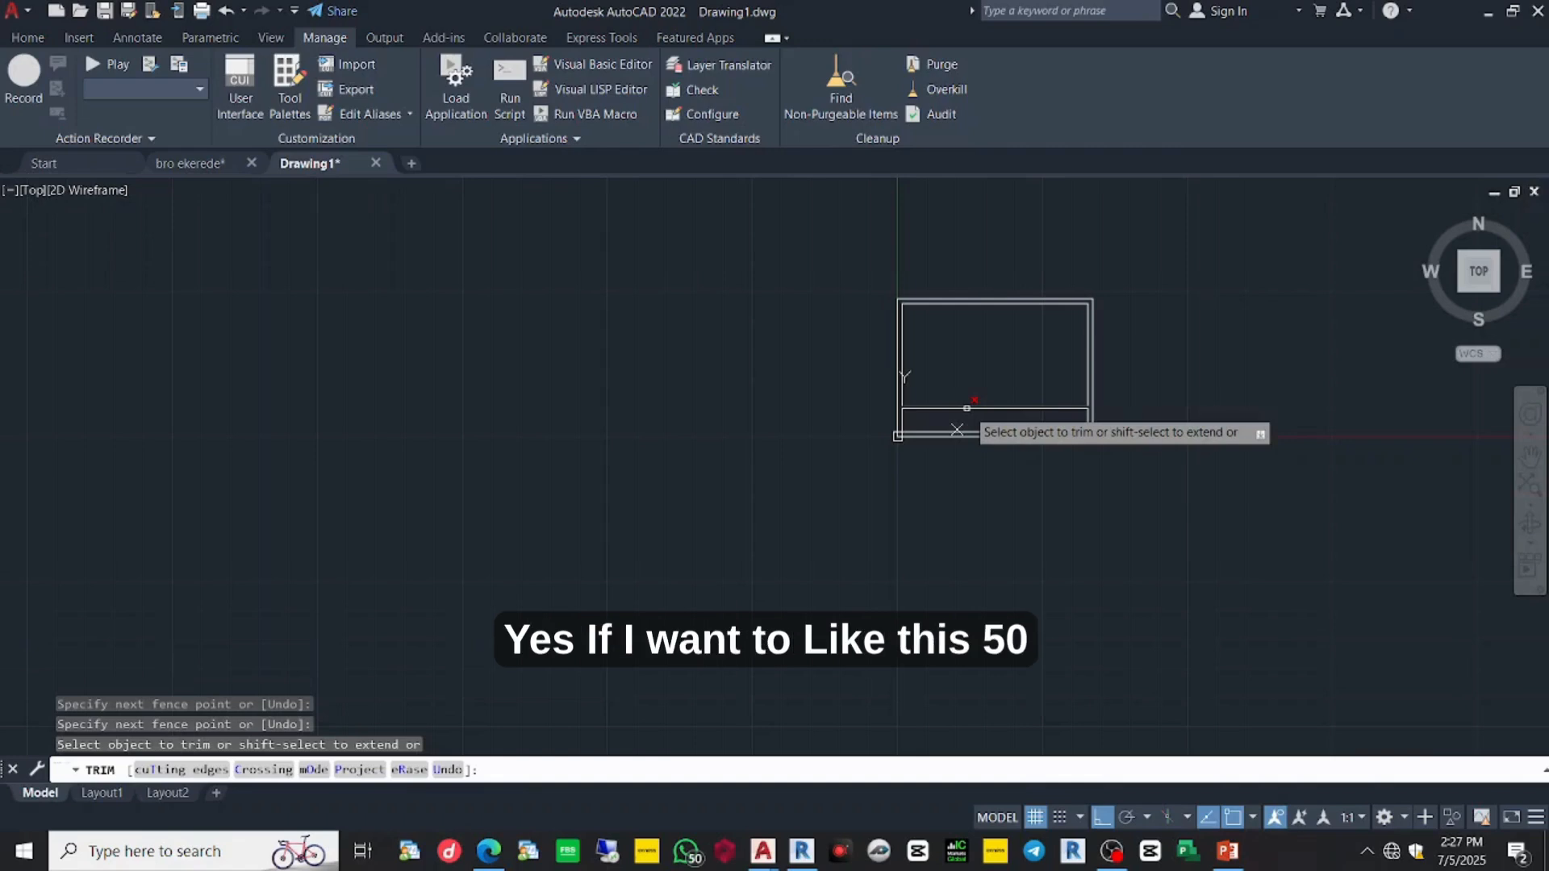
{"action": "scroll", "coordinate": [983, 452], "scroll_direction": "up", "scroll_amount": 6}
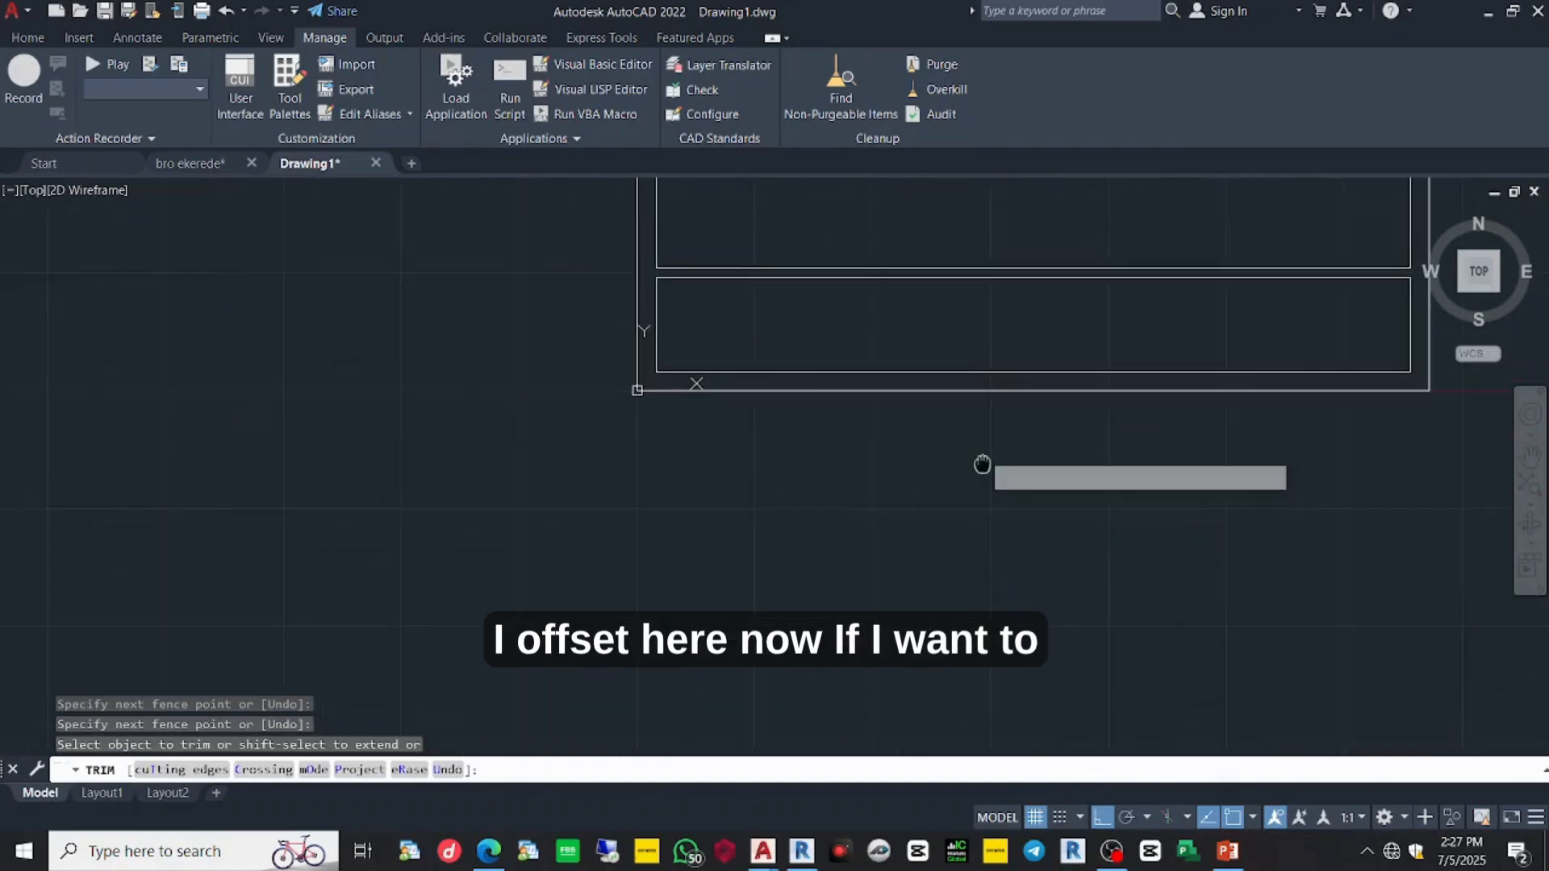
{"action": "middle_click_drag", "start_coordinate": [981, 465], "coordinate": [981, 525]}
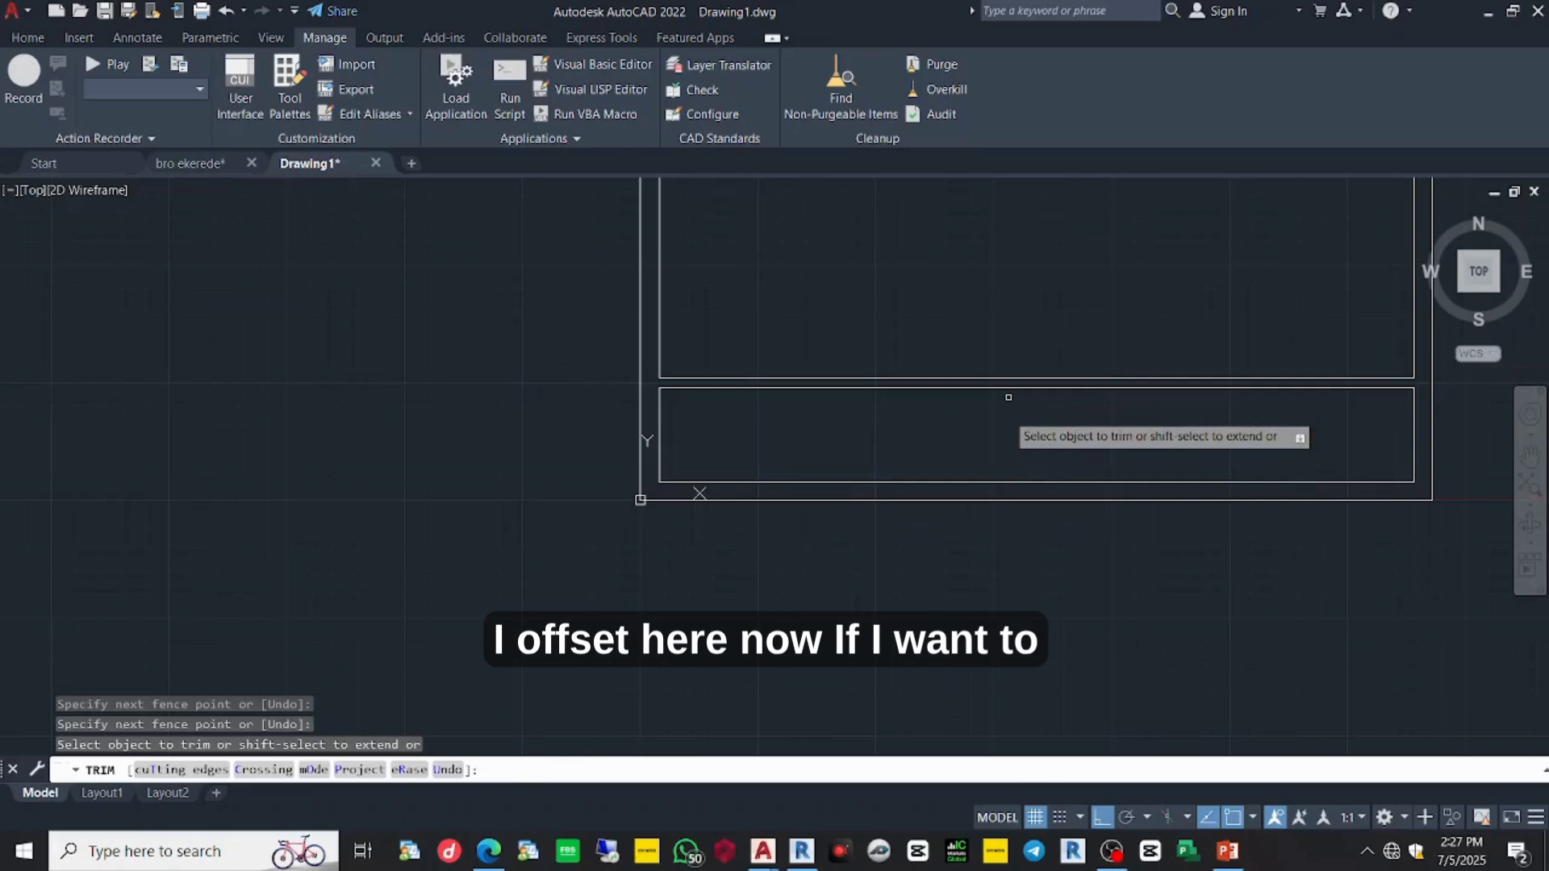
- End the trim and start OFFSET with a distance of 10
{"action": "key", "text": "Escape"}
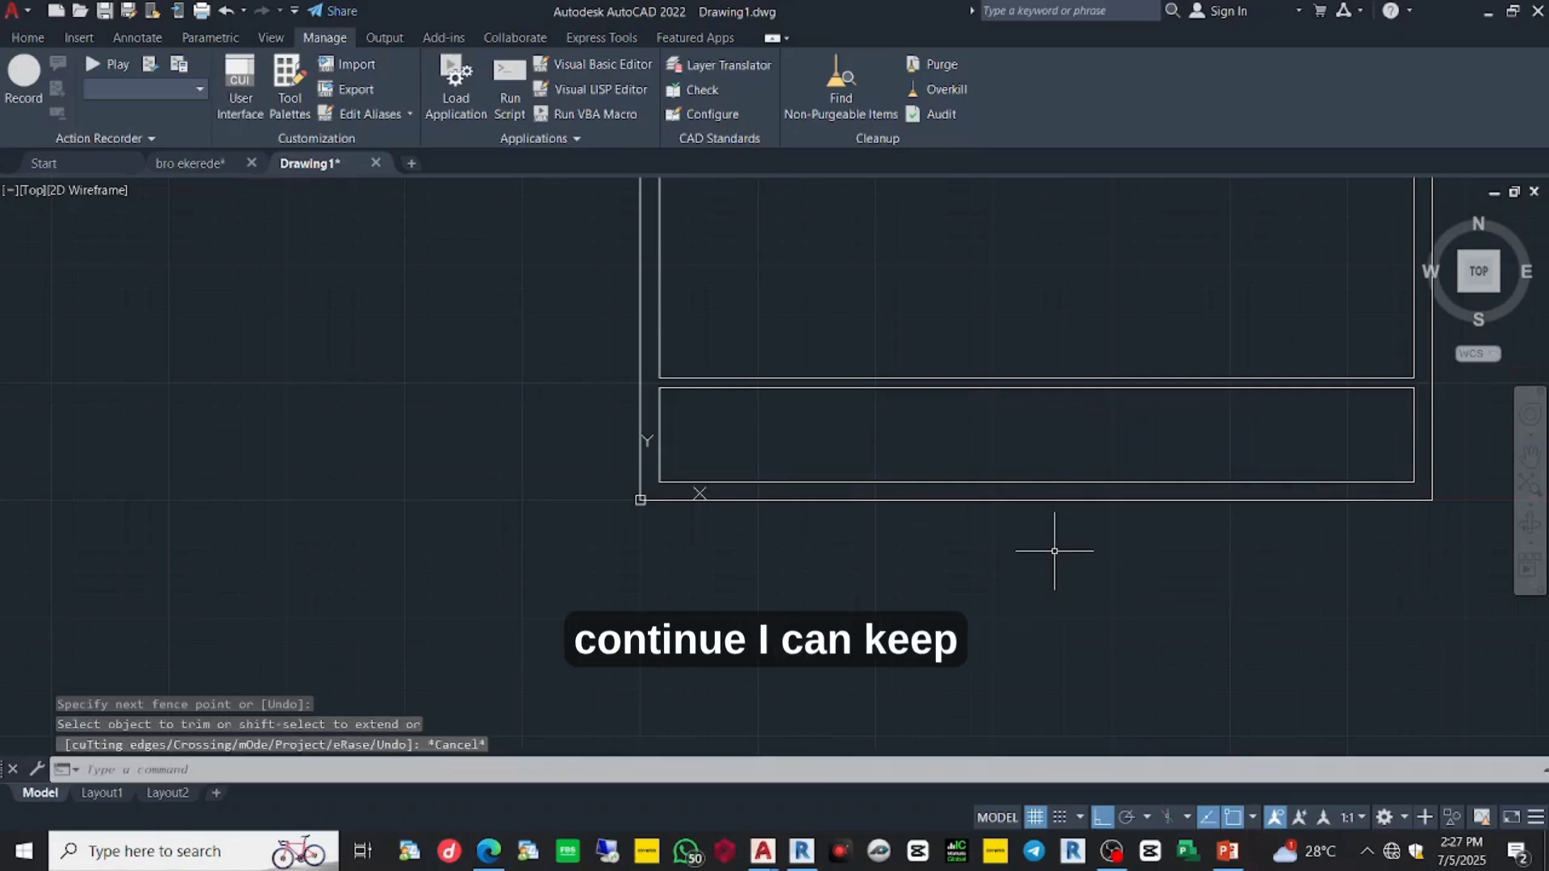
{"action": "type", "text": "o"}
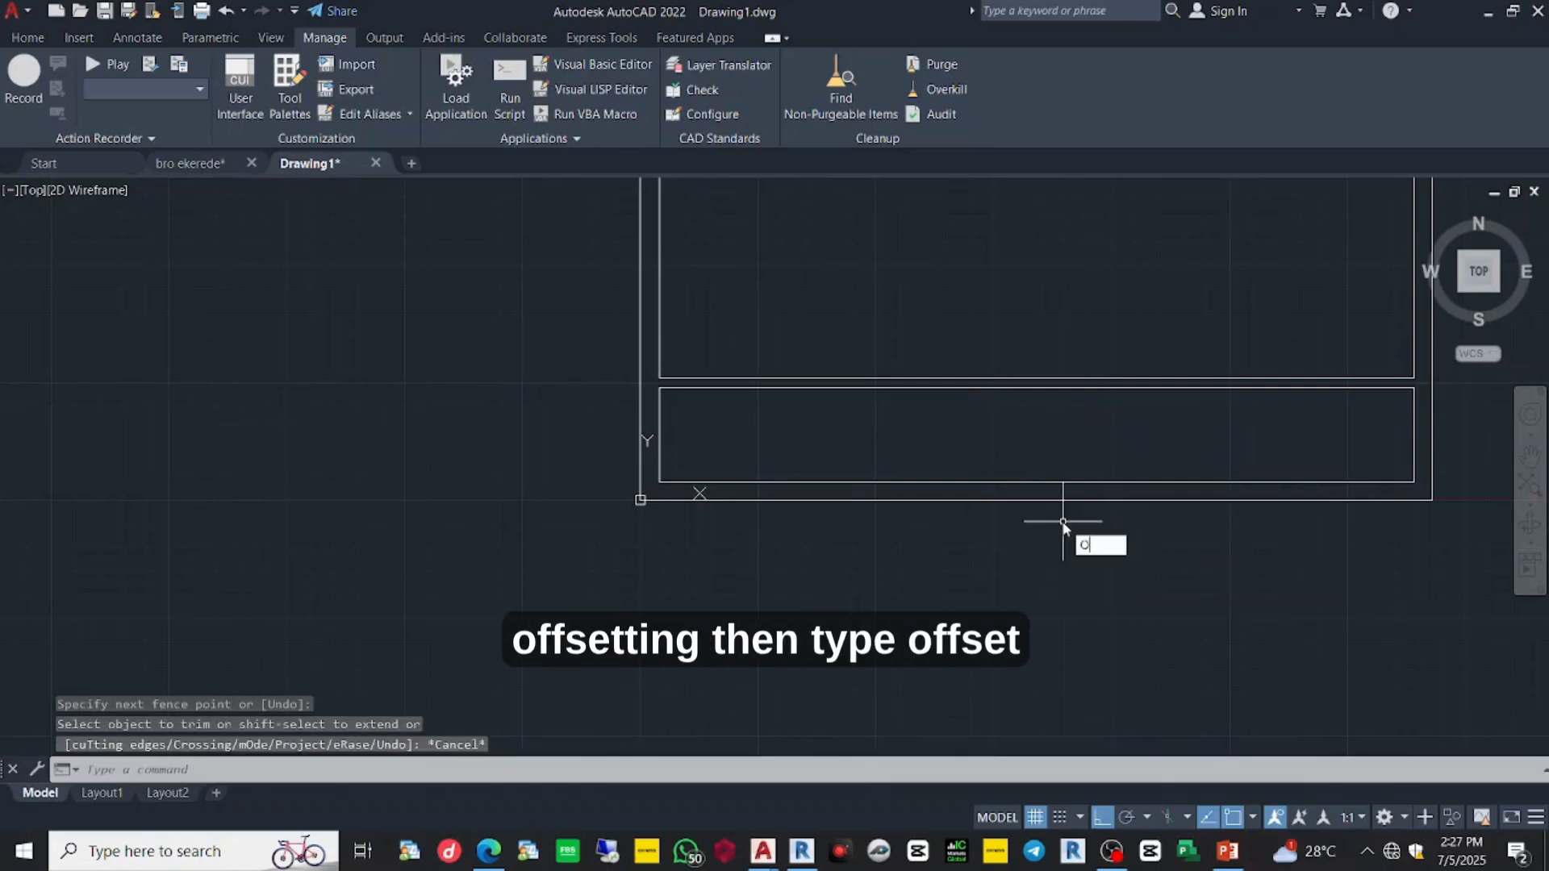
{"action": "type", "text": "ff"}
{"action": "key", "text": "Return"}
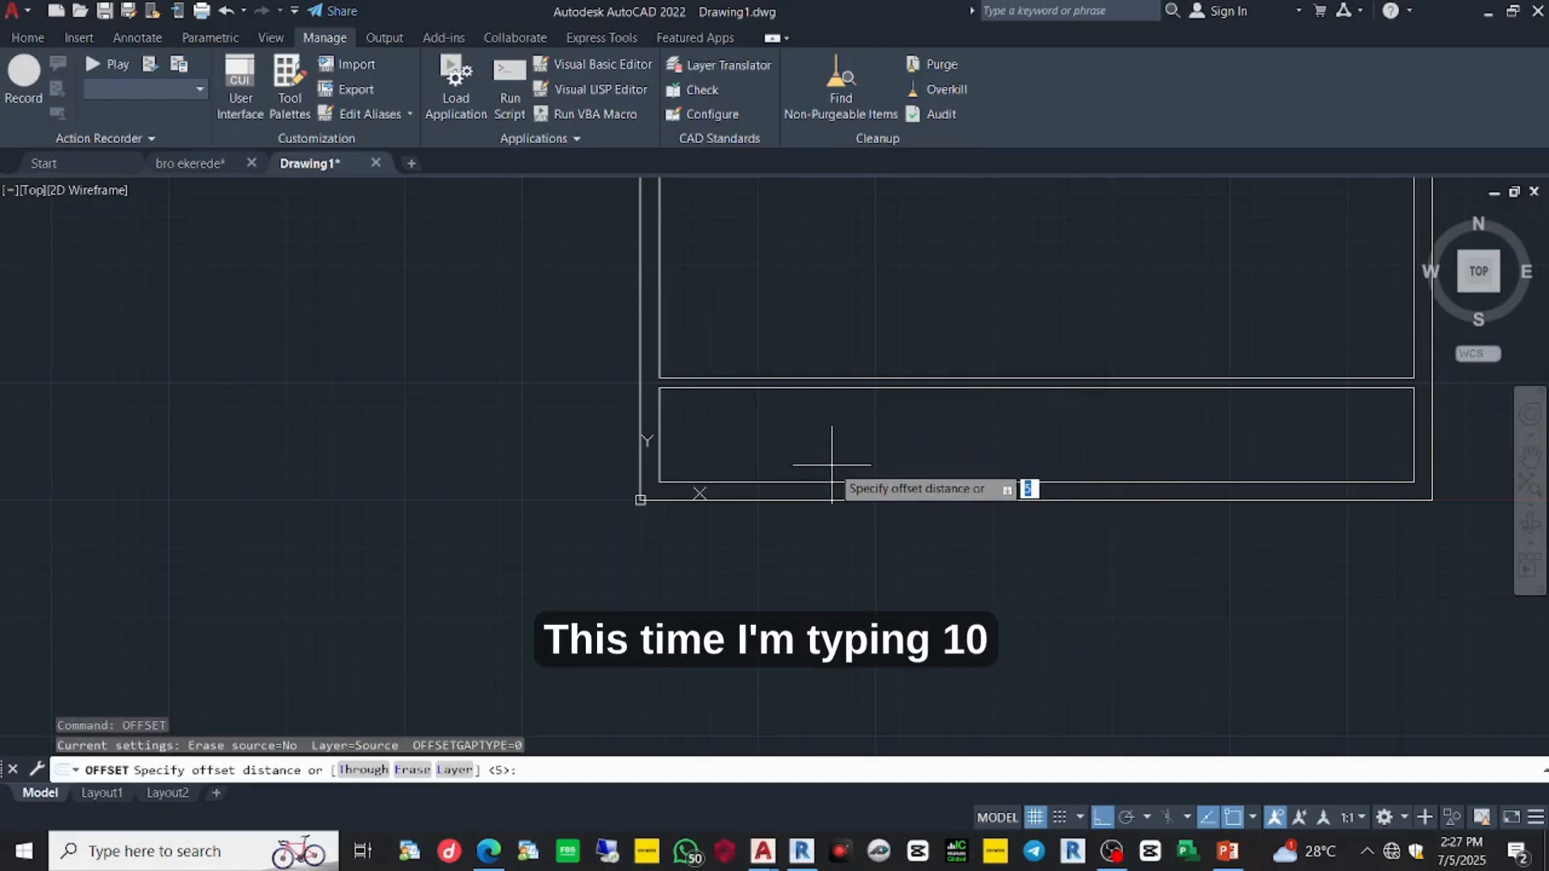
{"action": "type", "text": "10"}
{"action": "key", "text": "Return"}
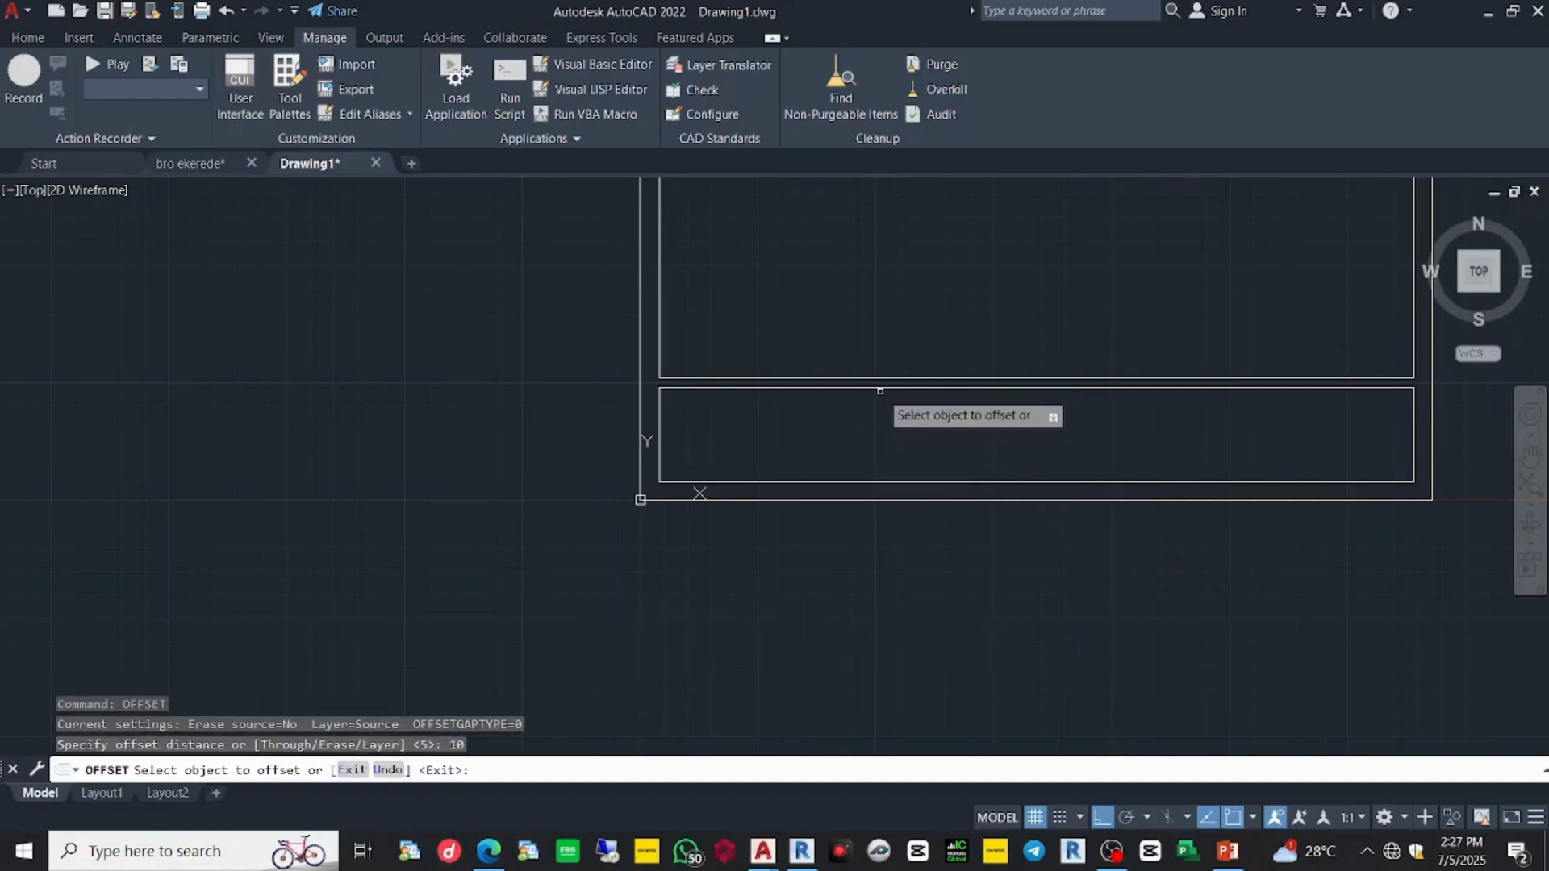
- Offset four row lines down from the title block's top line, each 10 below the last
{"action": "left_click", "coordinate": [895, 390]}
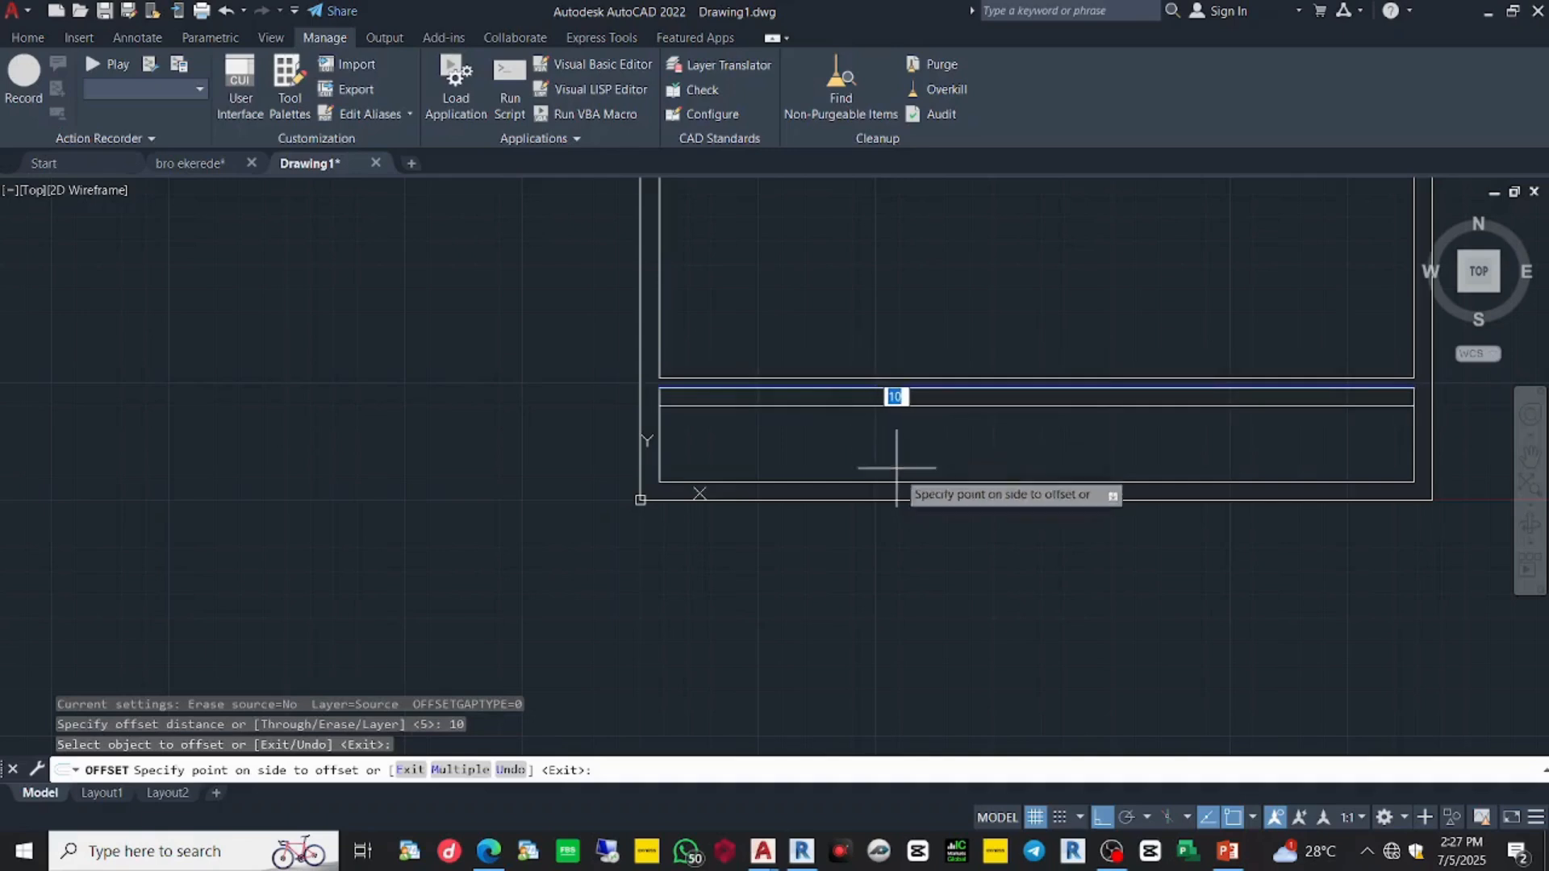
{"action": "left_click", "coordinate": [897, 464]}
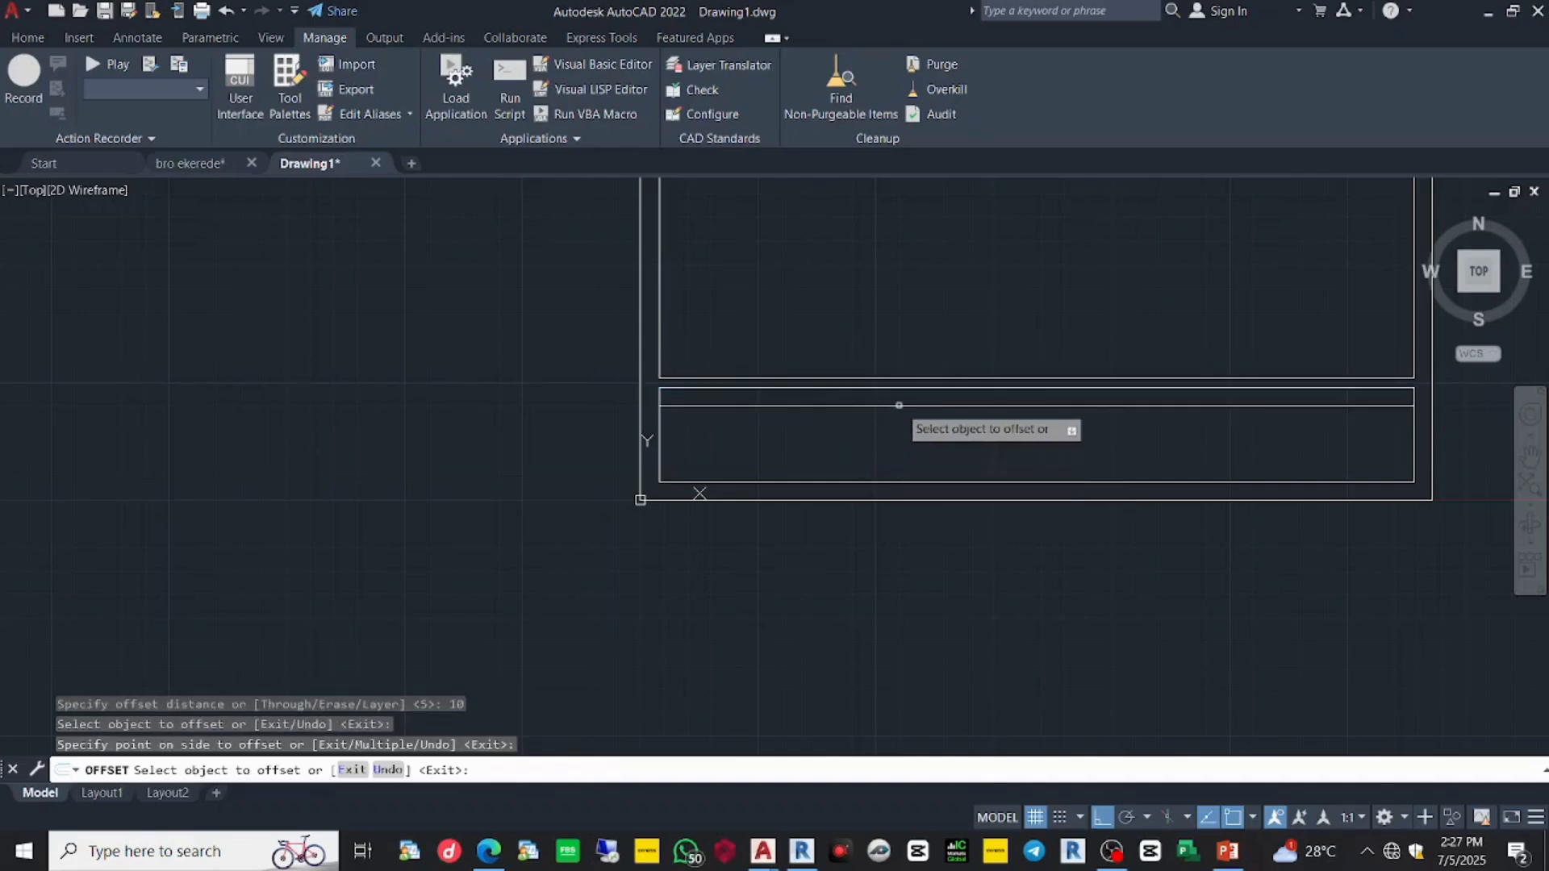
{"action": "left_click", "coordinate": [897, 407]}
{"action": "left_click", "coordinate": [901, 439]}
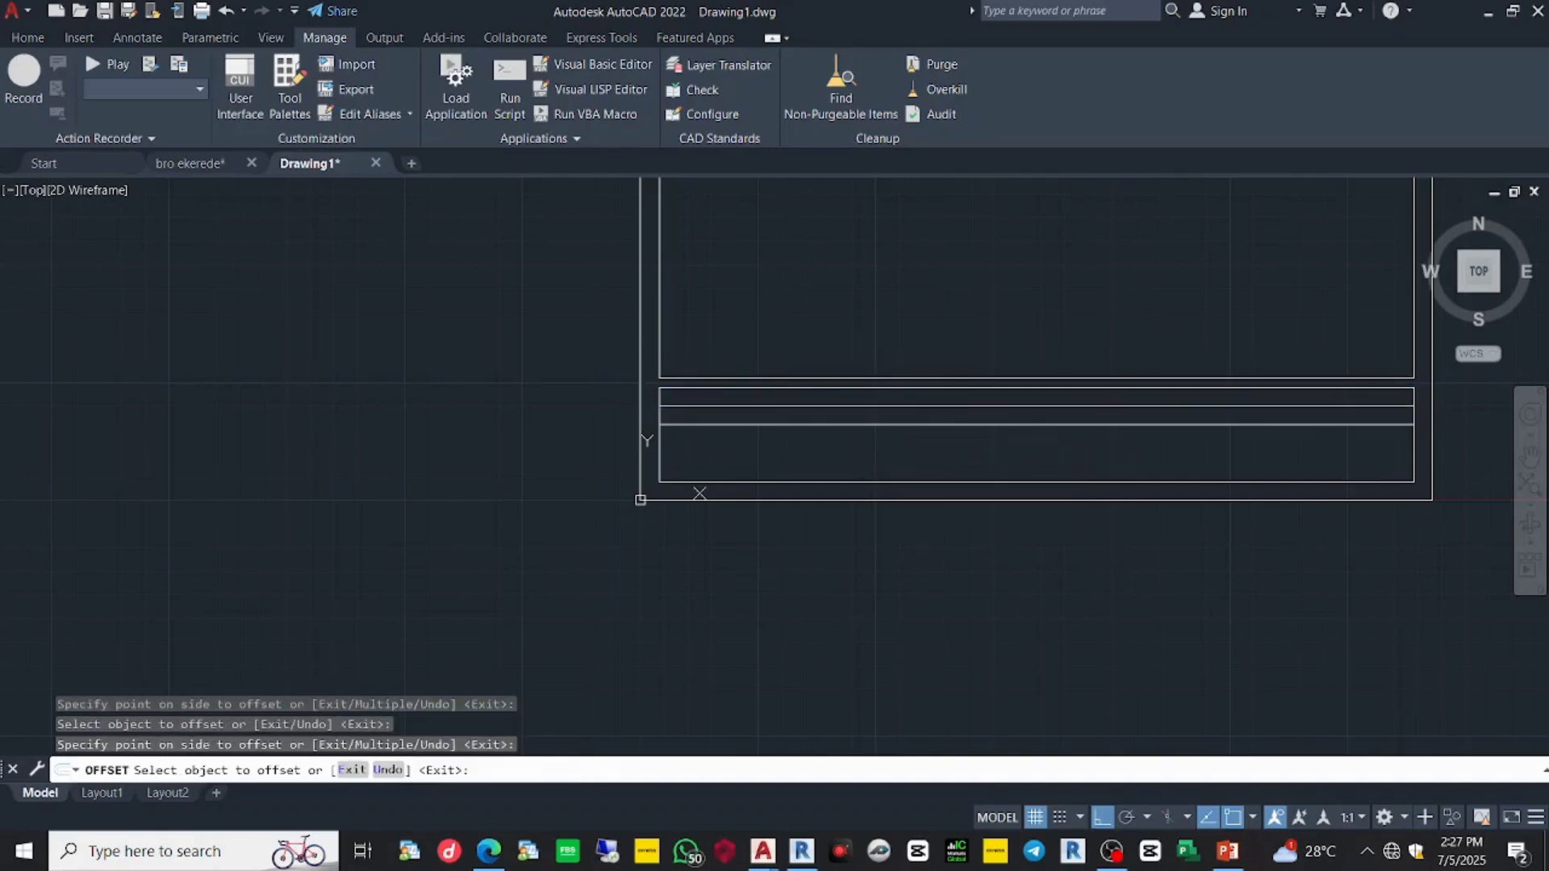
{"action": "left_click", "coordinate": [901, 424]}
{"action": "left_click", "coordinate": [907, 456]}
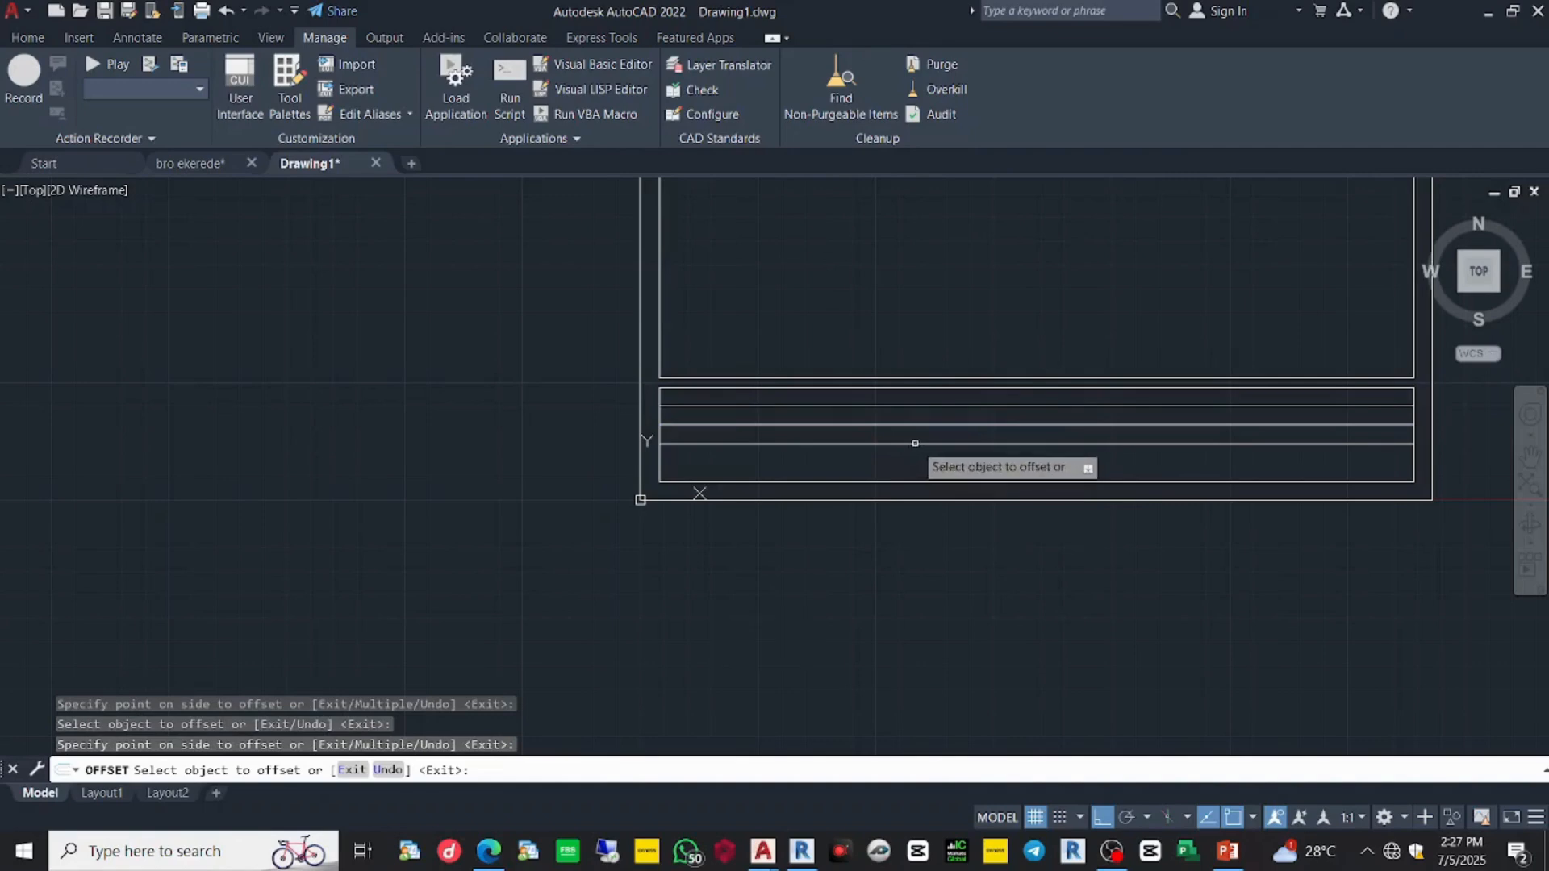
{"action": "left_click", "coordinate": [912, 443]}
{"action": "left_click", "coordinate": [917, 466]}
{"action": "scroll", "coordinate": [939, 440], "scroll_direction": "down", "scroll_amount": 2}
{"action": "scroll", "coordinate": [939, 450], "scroll_direction": "down", "scroll_amount": 2}
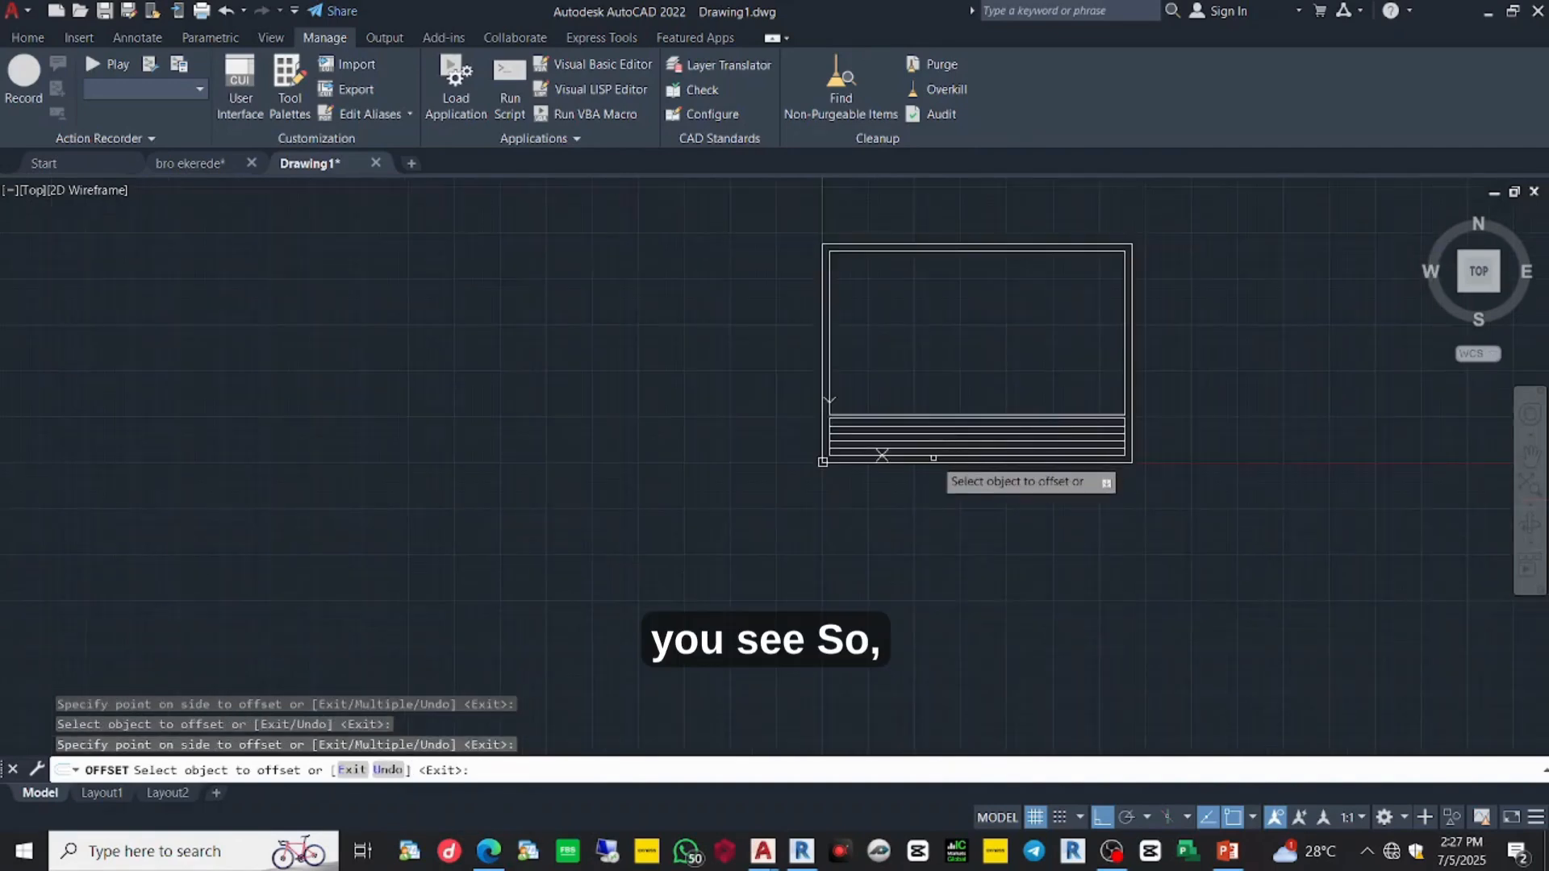
{"action": "scroll", "coordinate": [935, 448], "scroll_direction": "up", "scroll_amount": 4}
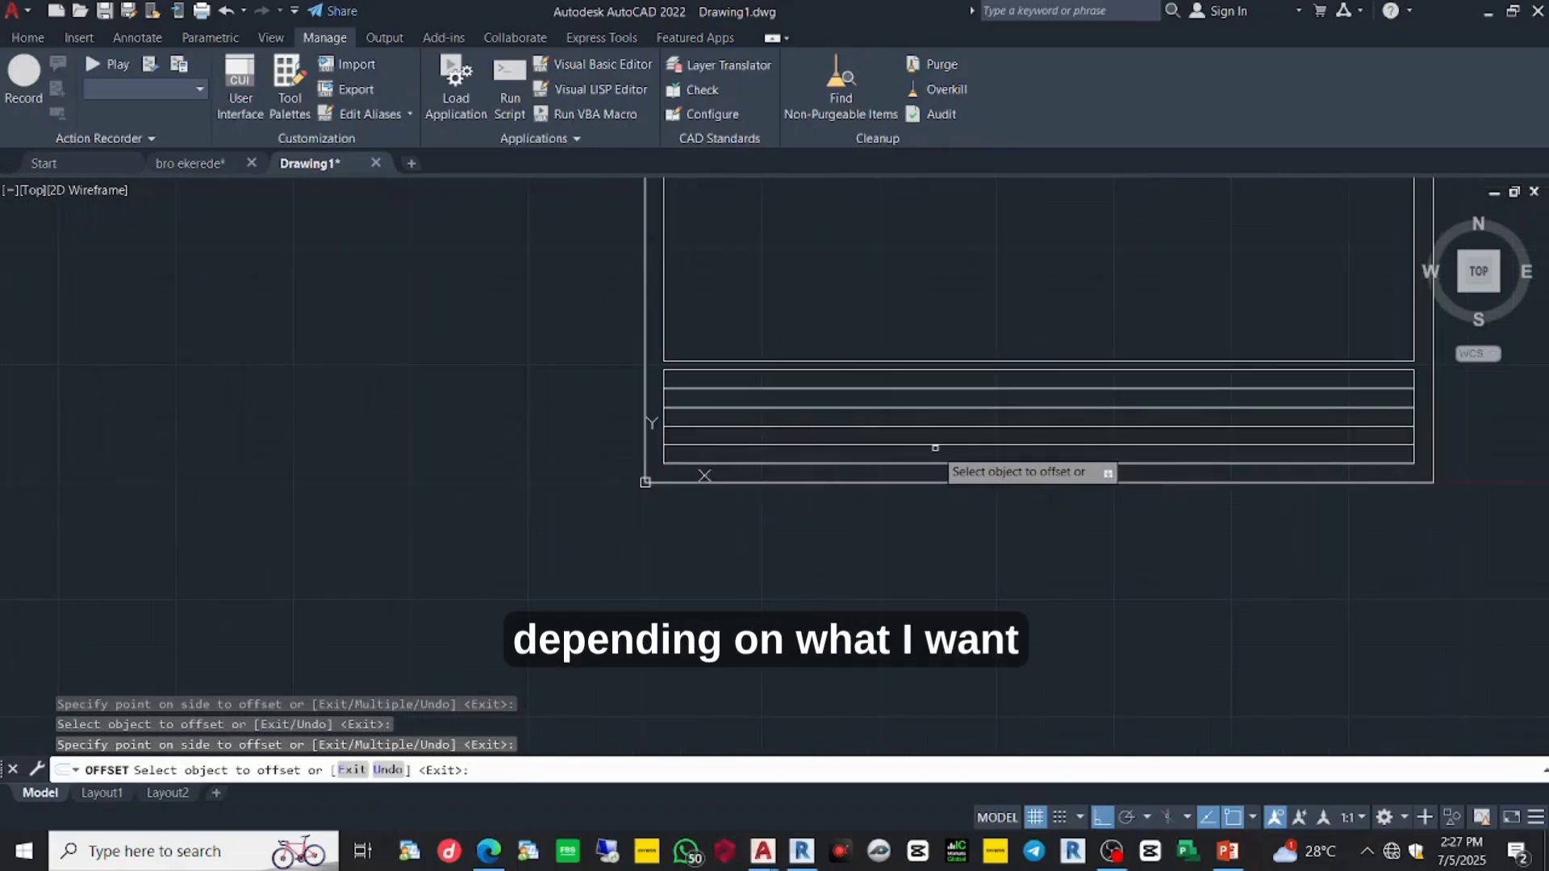
{"action": "key", "text": "Escape"}
{"action": "type", "text": "l"}
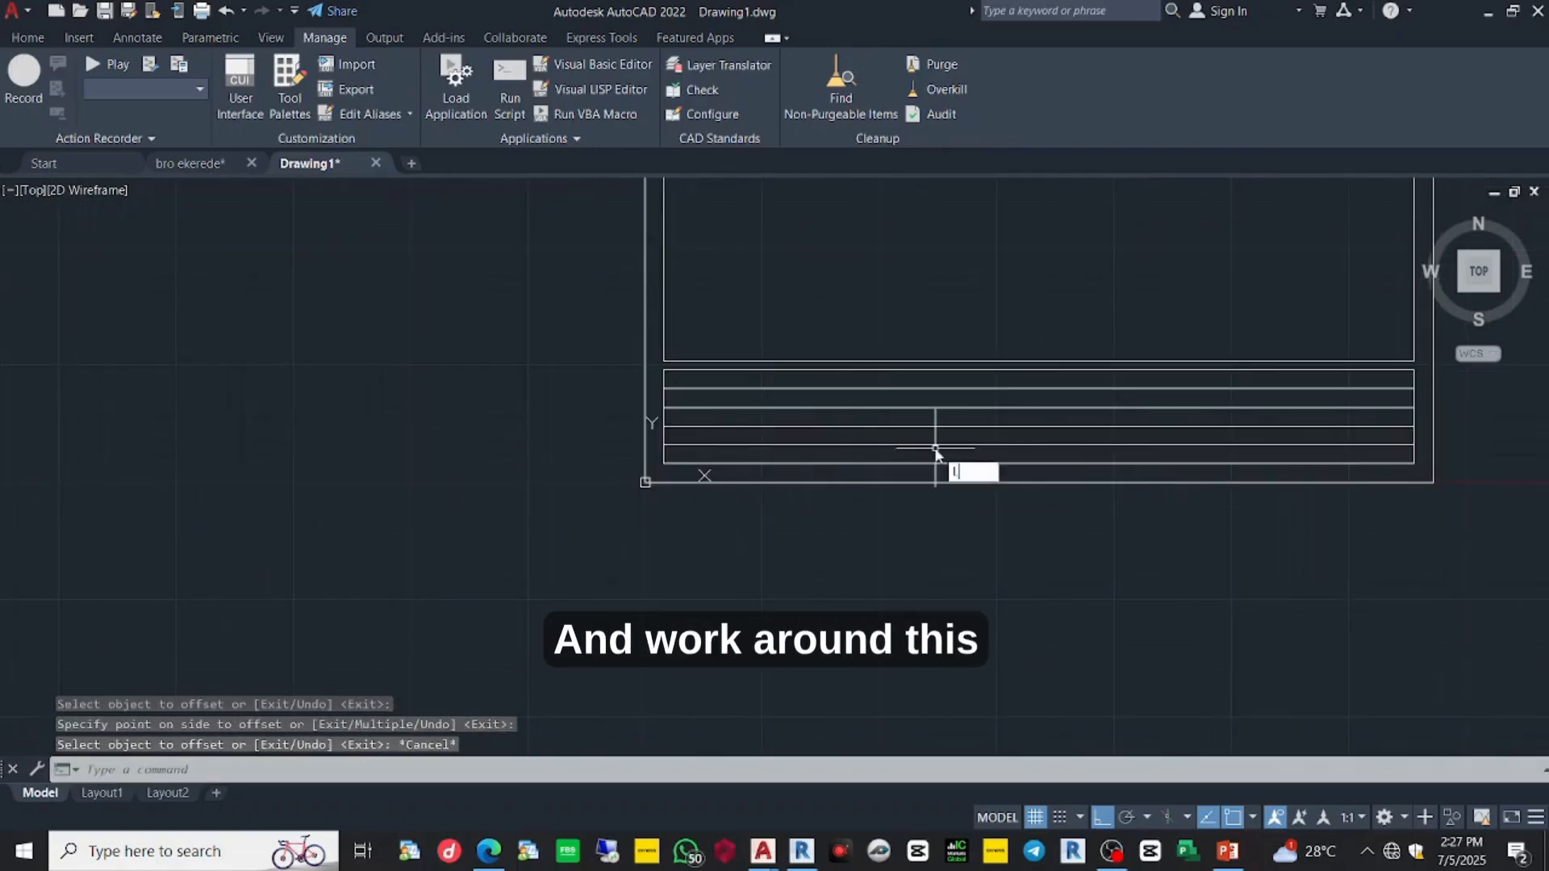
{"action": "key", "text": "Return"}
{"action": "scroll", "coordinate": [1032, 347], "scroll_direction": "up", "scroll_amount": 3}
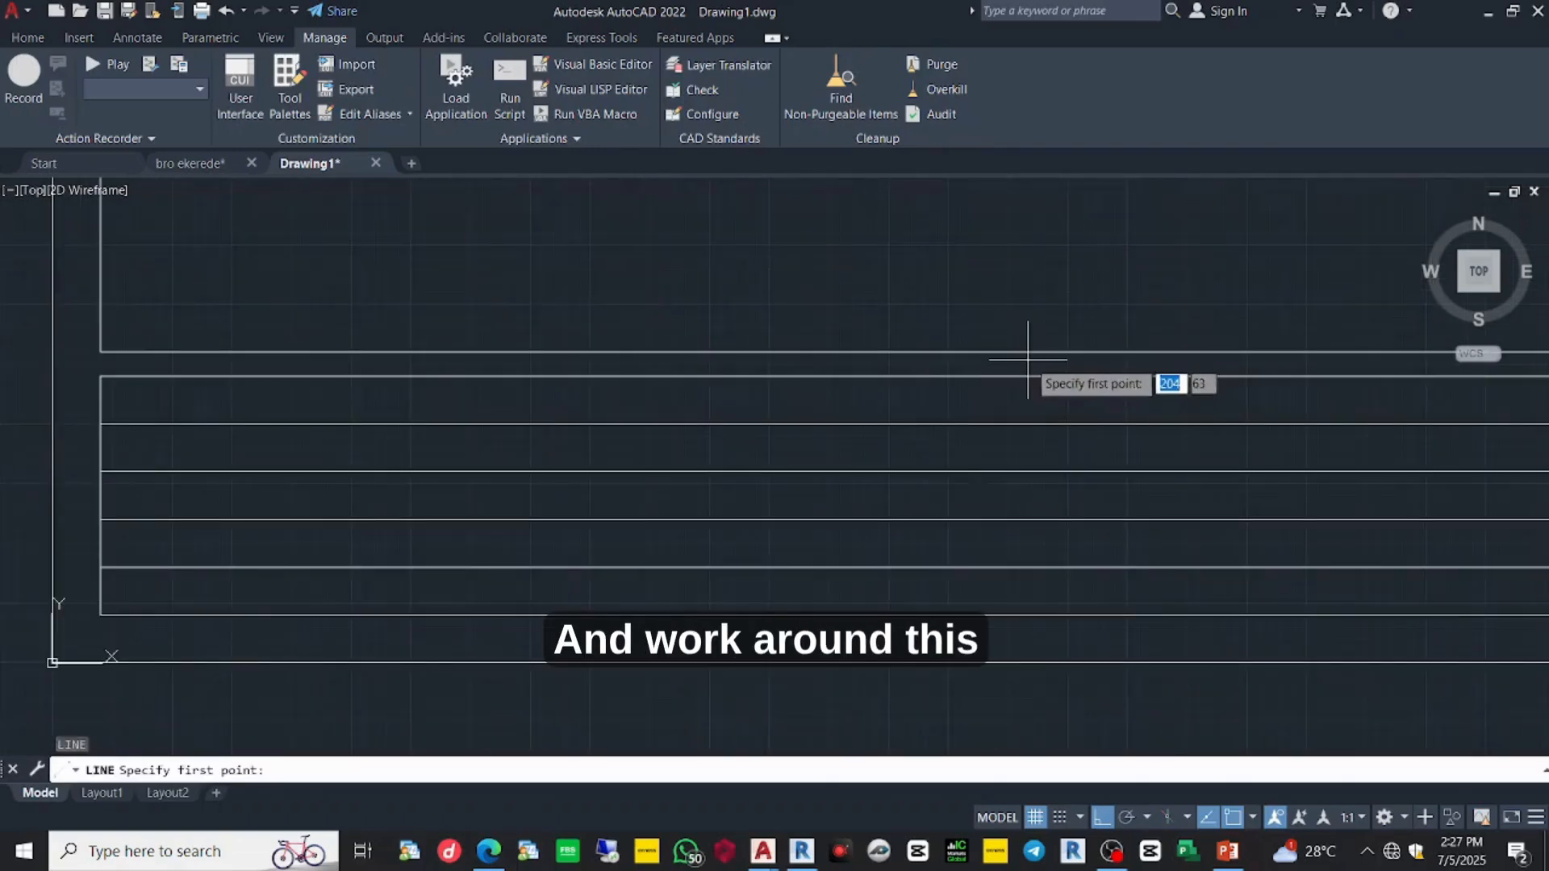
{"action": "left_click", "coordinate": [100, 353]}
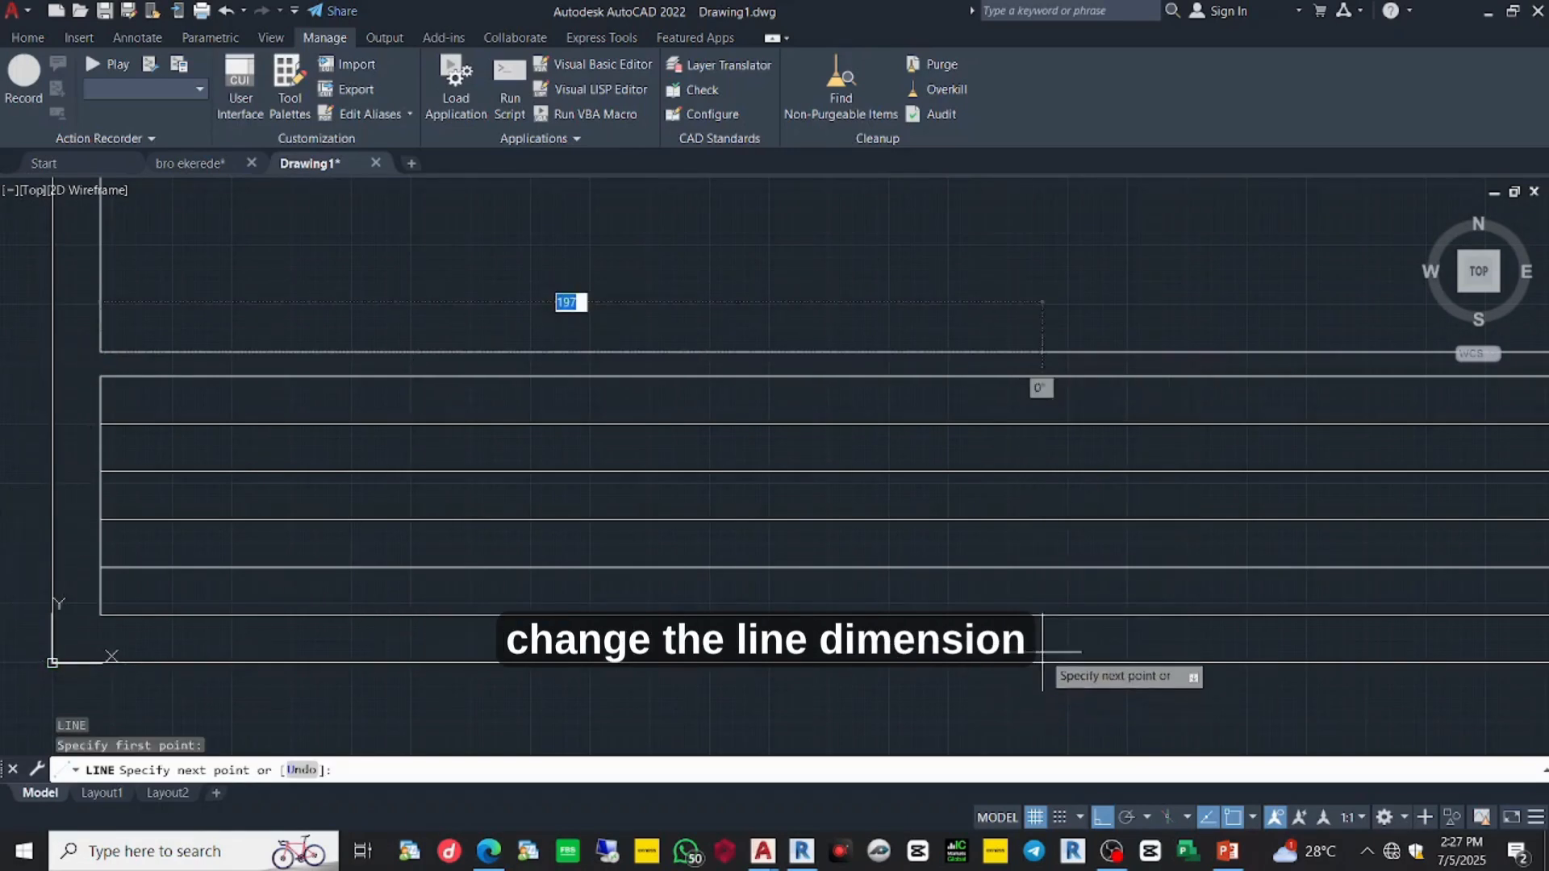
{"action": "key", "text": "Escape"}
{"action": "scroll", "coordinate": [1046, 620], "scroll_direction": "down", "scroll_amount": 8}
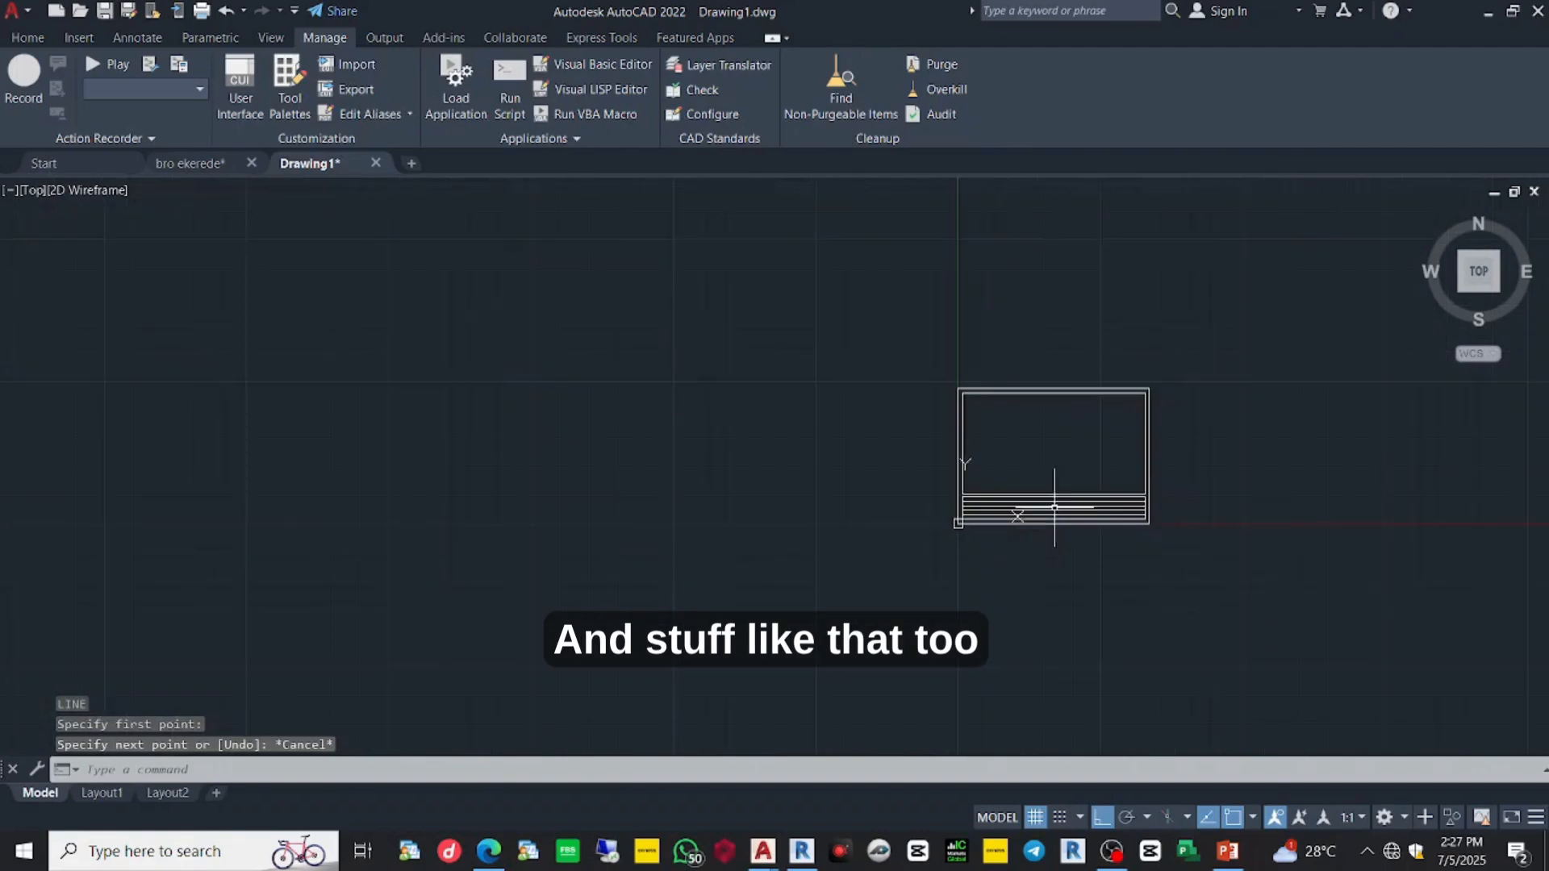
{"action": "scroll", "coordinate": [1075, 532], "scroll_direction": "up", "scroll_amount": 2}
{"action": "scroll", "coordinate": [1075, 531], "scroll_direction": "up", "scroll_amount": 3}
{"action": "scroll", "coordinate": [1075, 532], "scroll_direction": "down", "scroll_amount": 3}
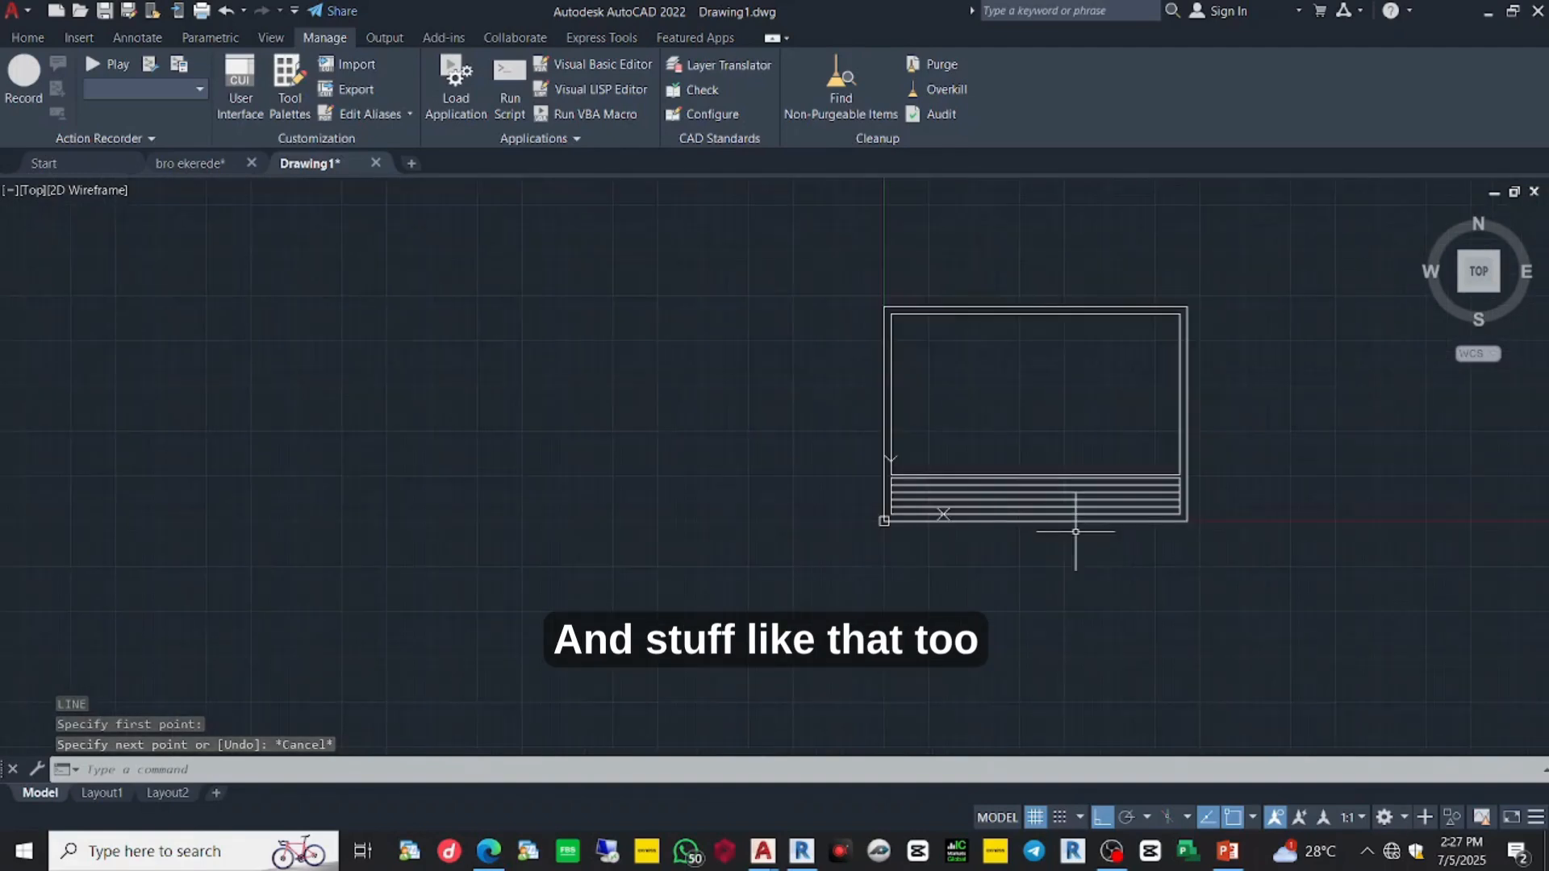
- Check a title block row line, recentre the sheet, and save with Ctrl+S
{"action": "left_click", "coordinate": [1079, 489]}
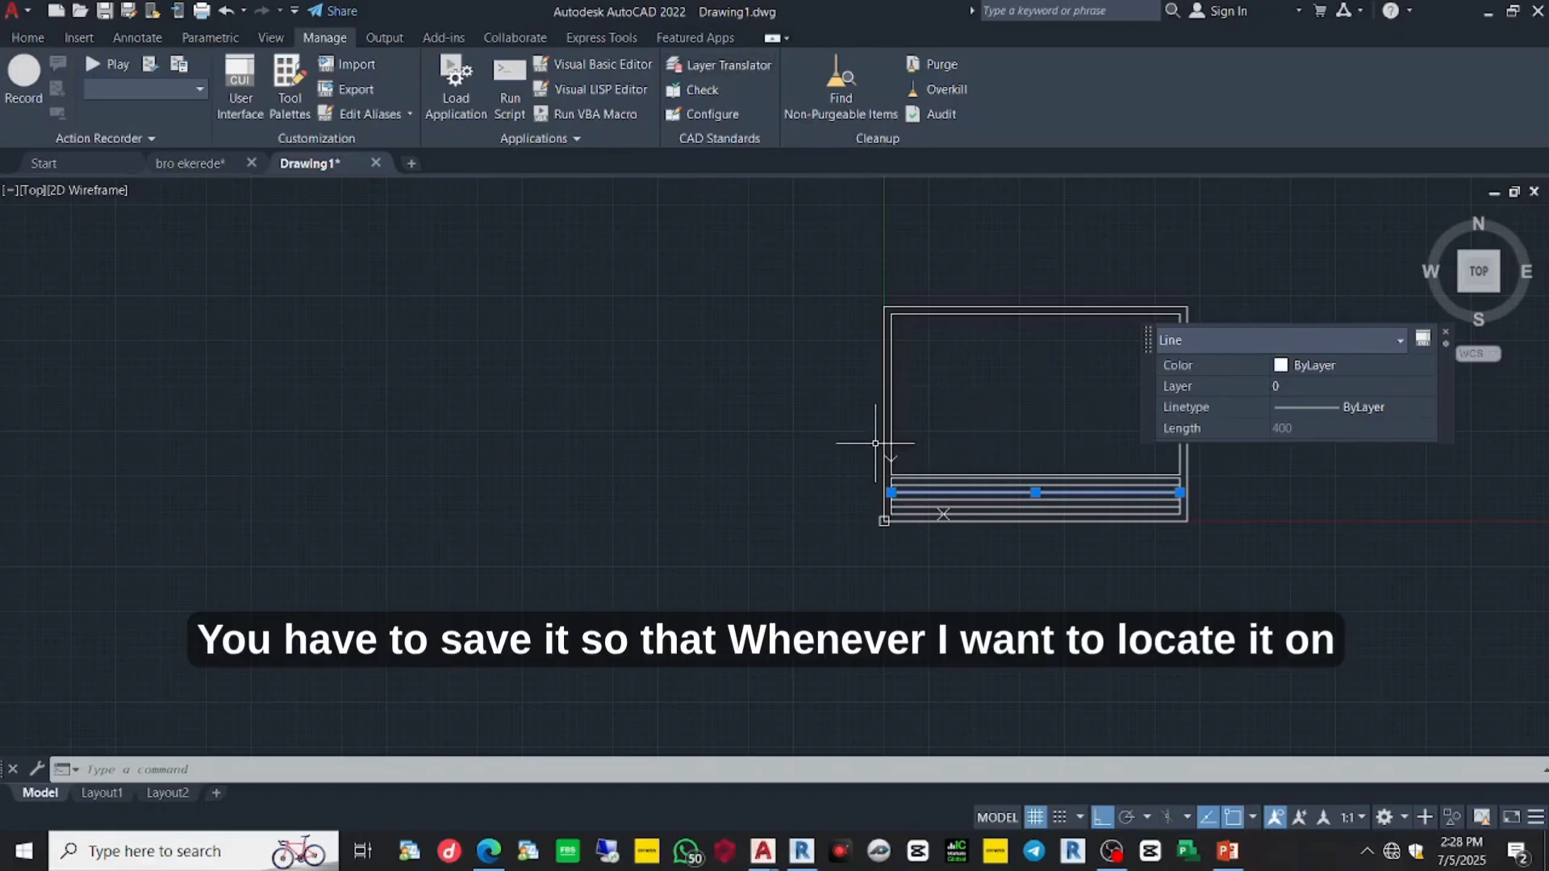
{"action": "key", "text": "Escape"}
{"action": "mouse_move", "coordinate": [1010, 426]}
{"action": "middle_mouse_down"}
{"action": "mouse_move", "coordinate": [995, 461]}
{"action": "mouse_move", "coordinate": [951, 467]}
{"action": "middle_mouse_up"}
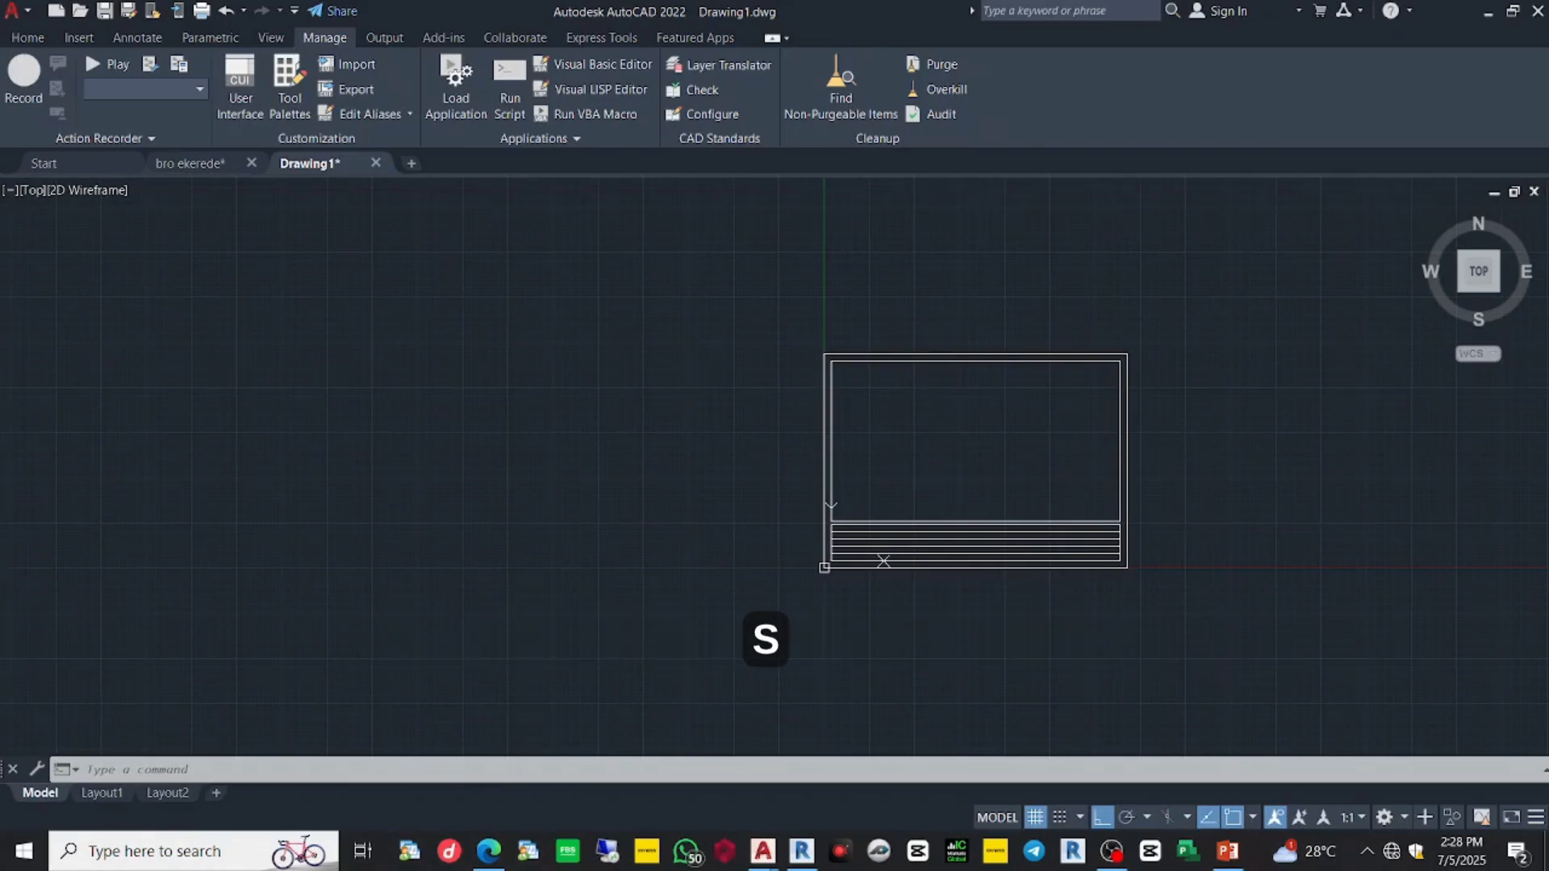
{"action": "key", "text": "ctrl+s"}
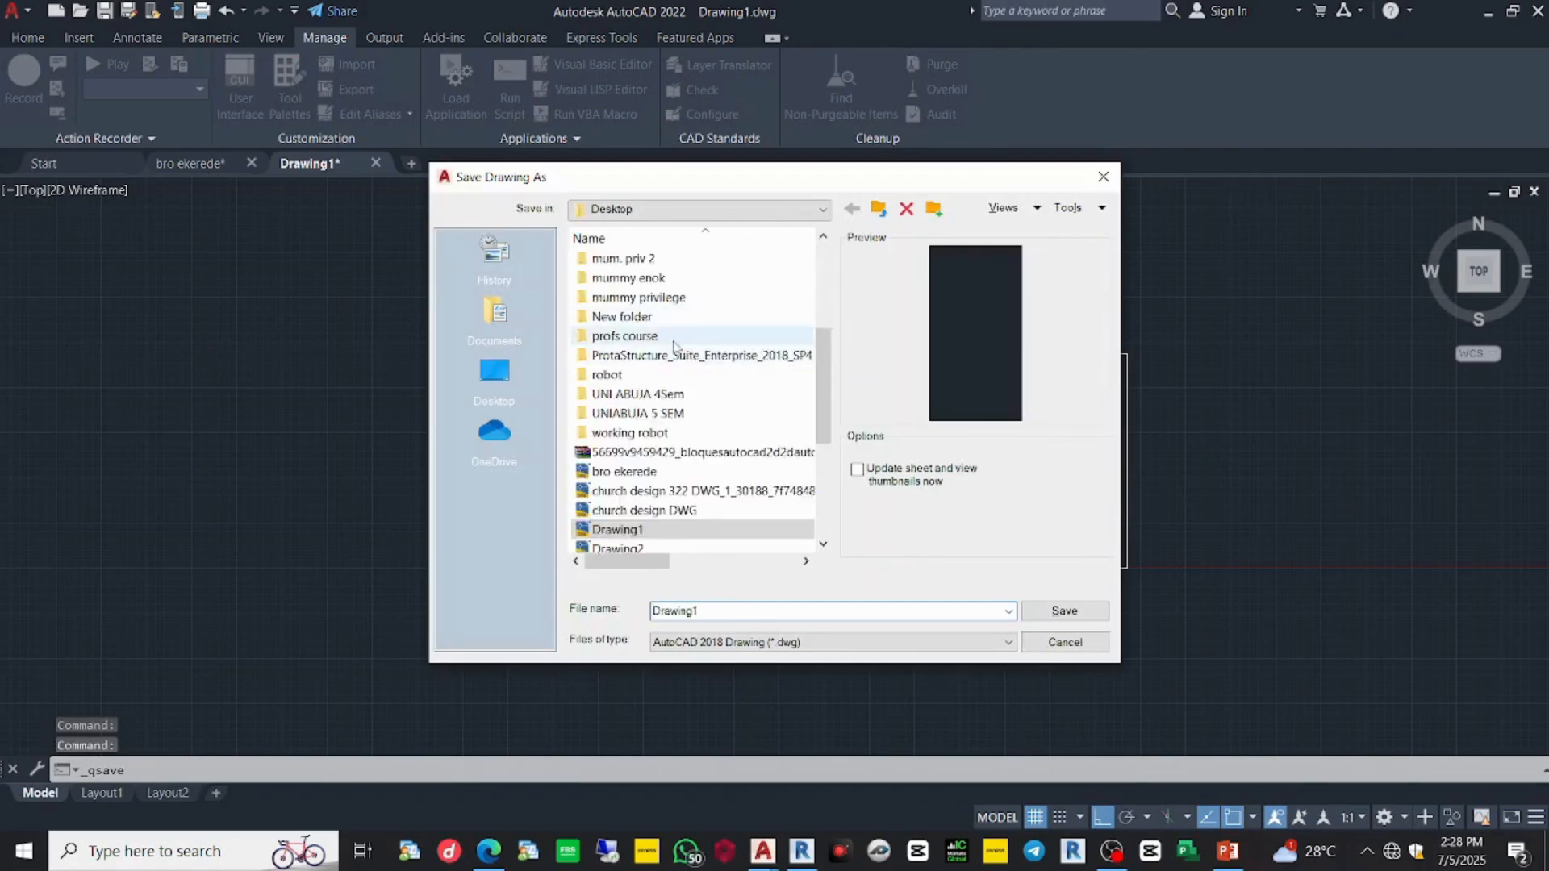
- Save the drawing to the Desktop under the file name EPISODE 2
{"action": "double_click", "coordinate": [851, 610]}
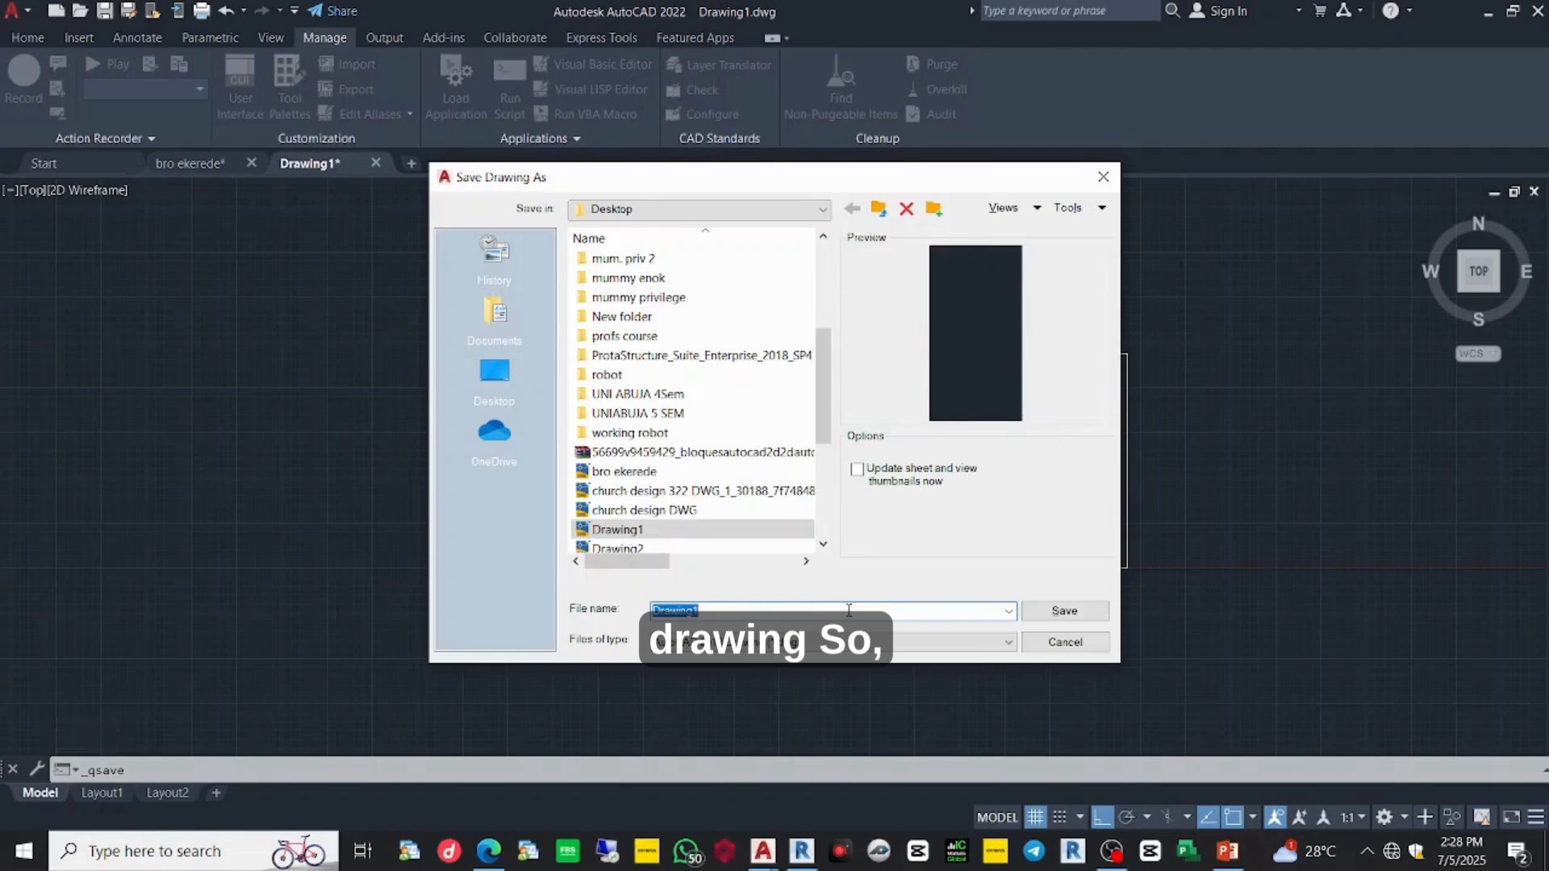
{"action": "type", "text": "EPISO"}
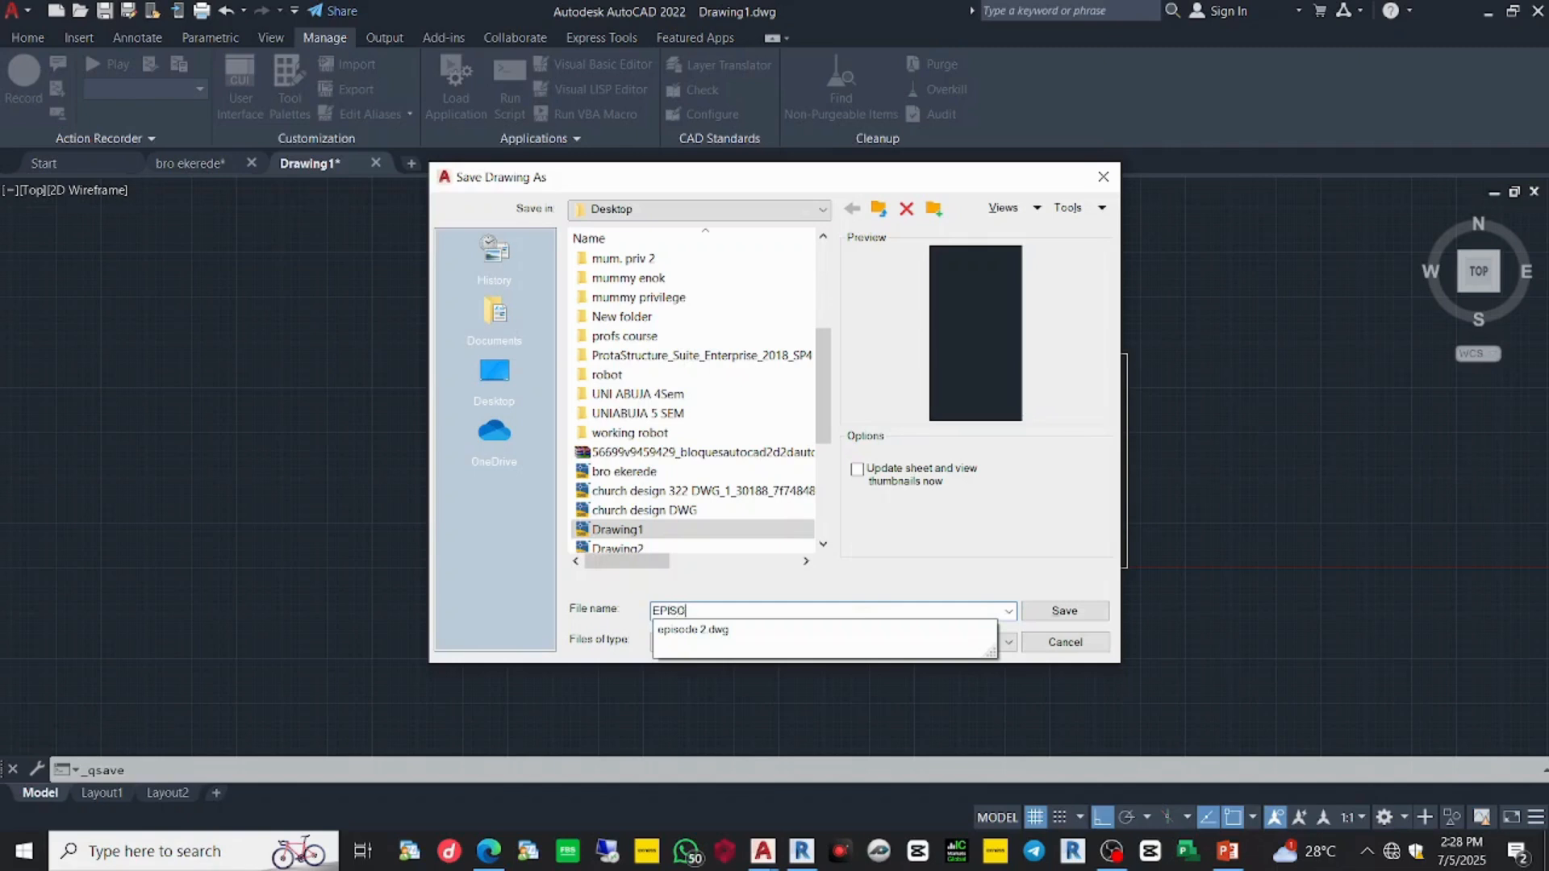
{"action": "type", "text": "DE 2"}
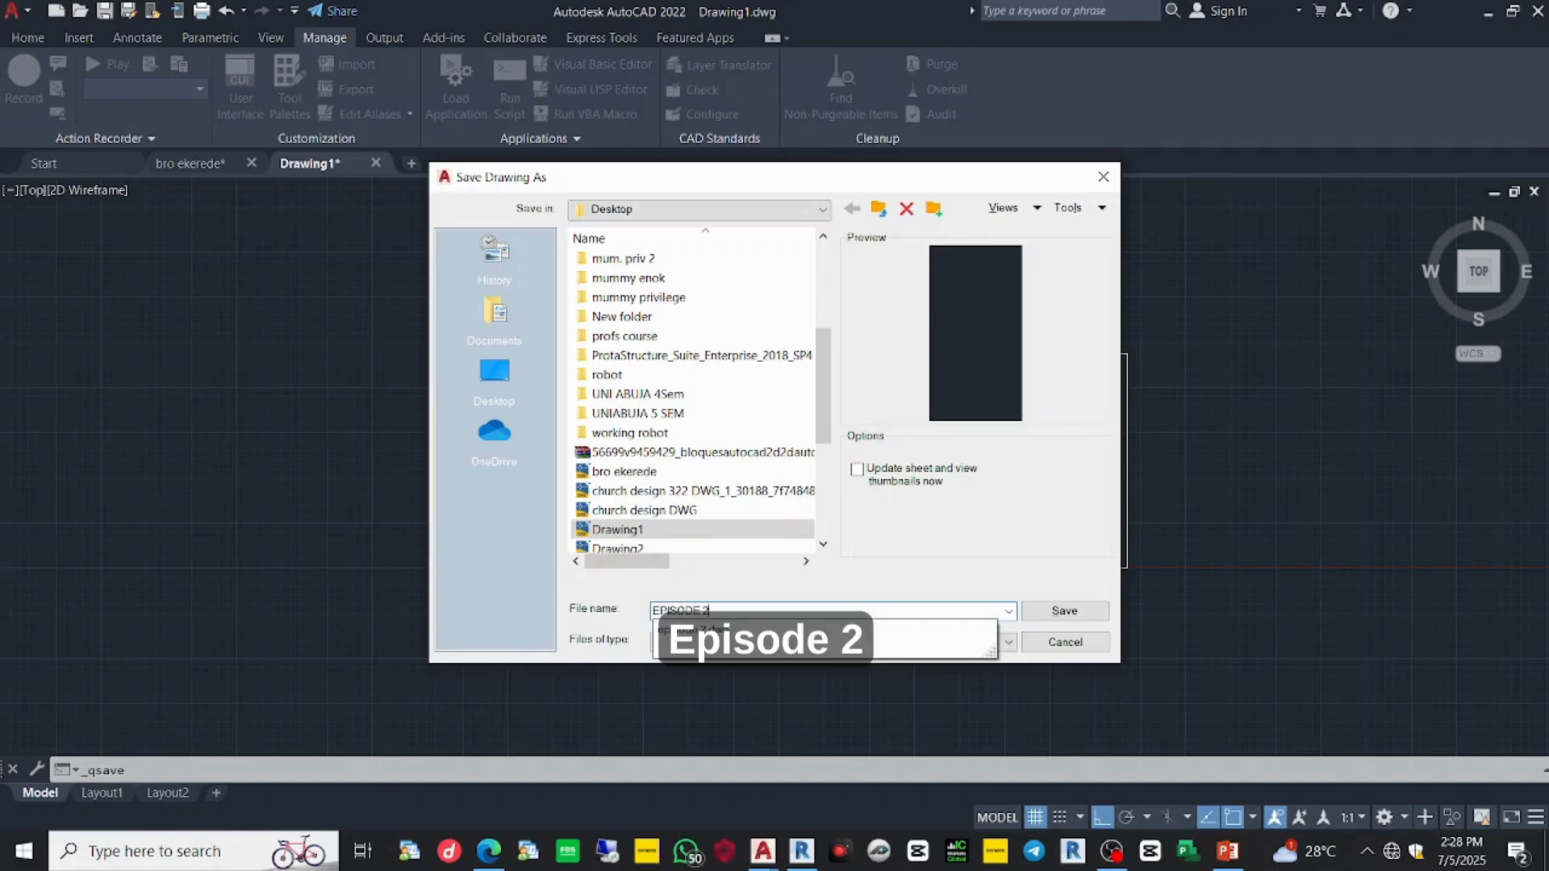
{"action": "left_click", "coordinate": [1099, 617]}
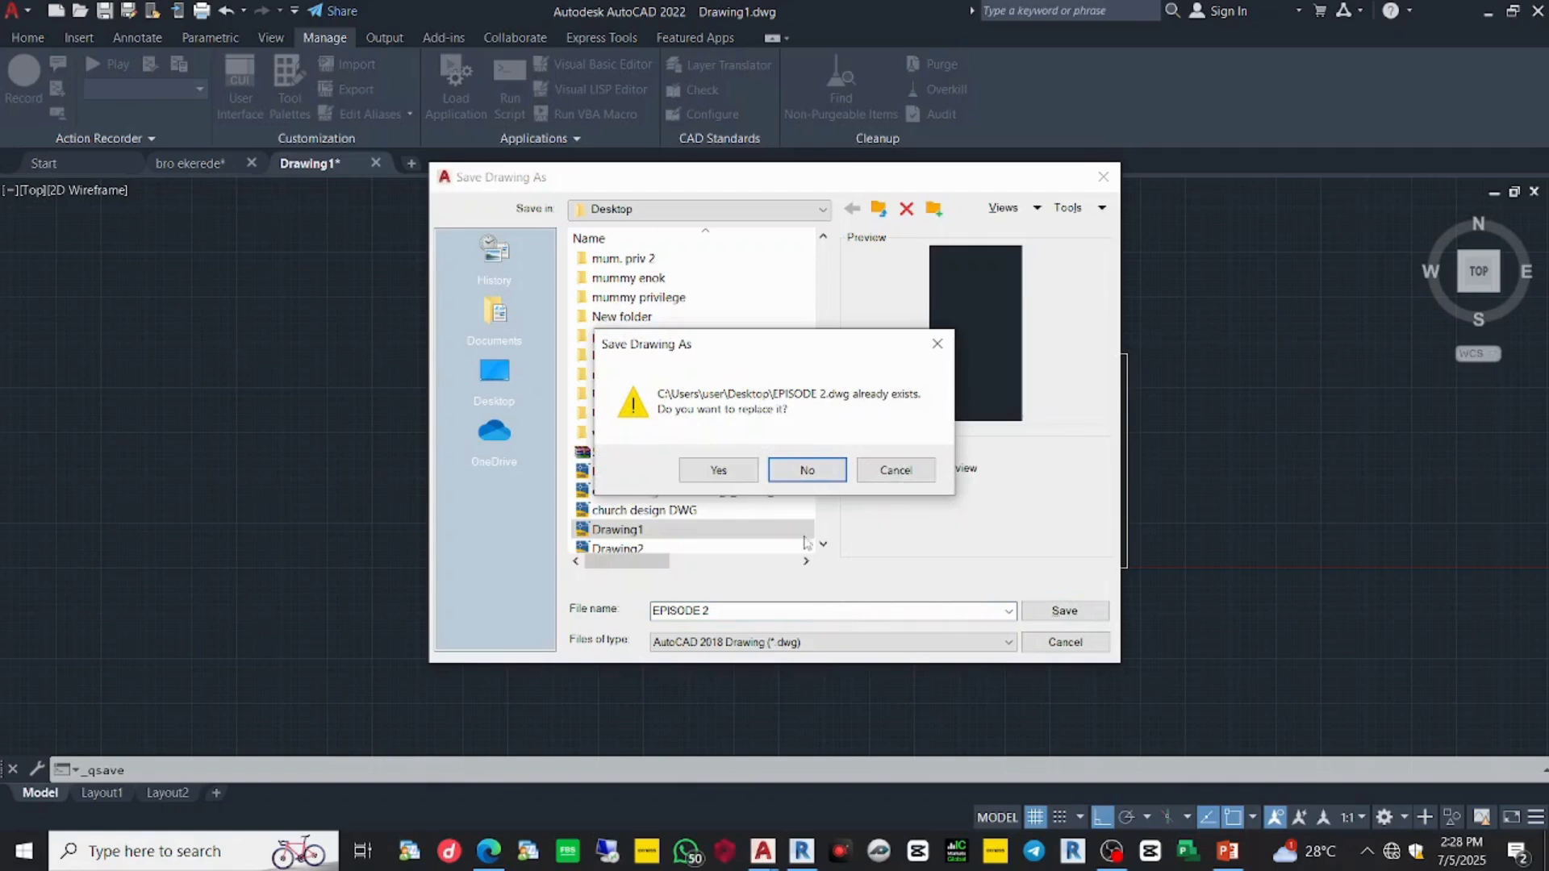
- Decline overwriting EPISODE 2.dwg and save the drawing as EPISODE TWO instead
{"action": "left_click", "coordinate": [860, 476]}
{"action": "left_click", "coordinate": [757, 610]}
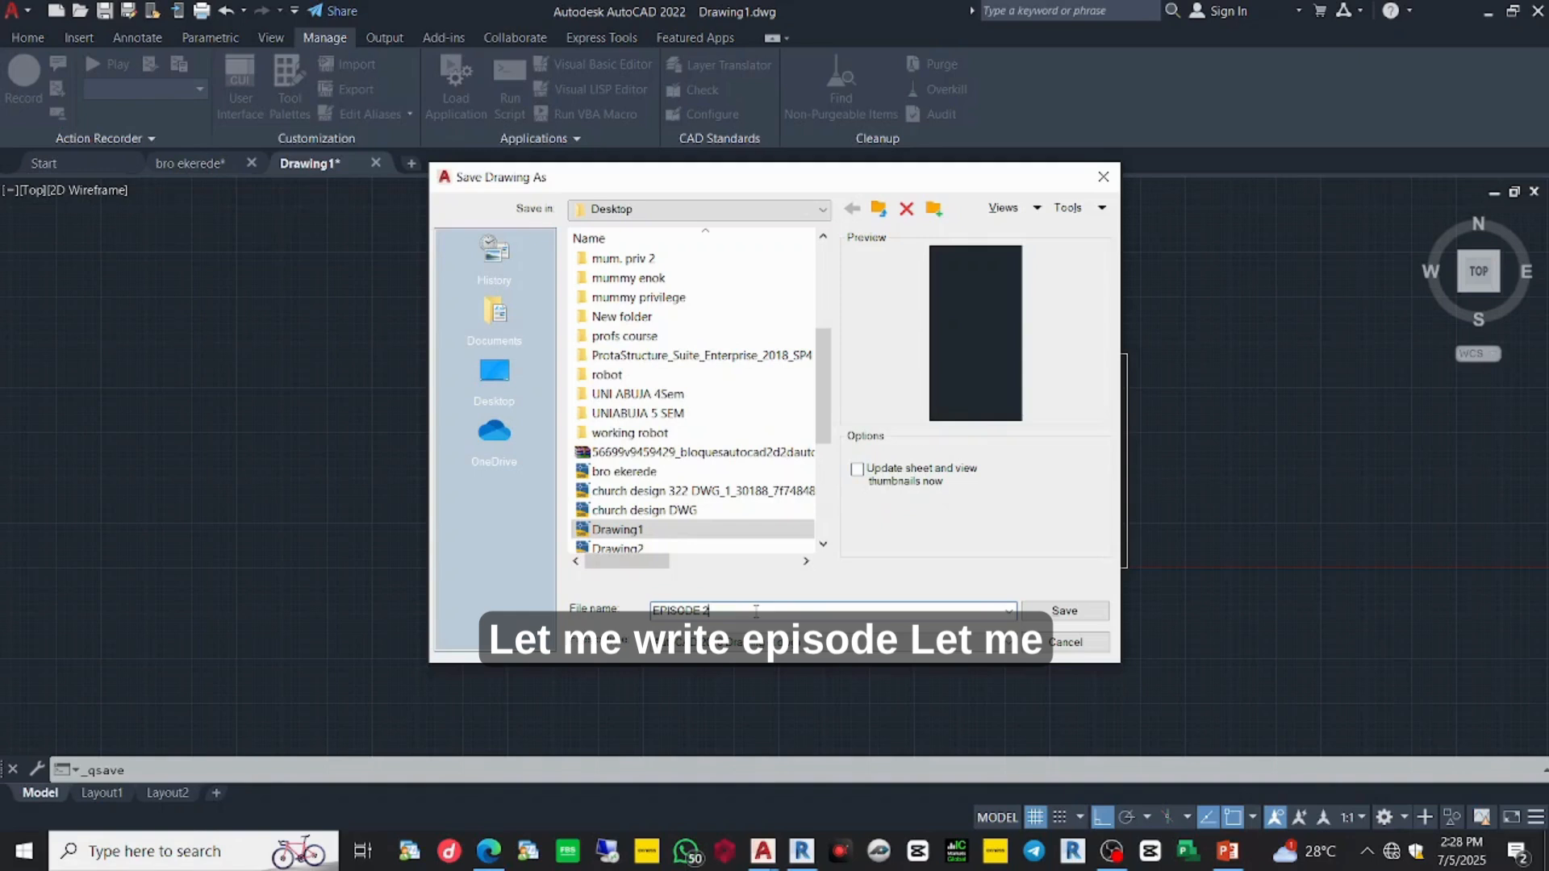
{"action": "key", "text": "BackSpace"}
{"action": "type", "text": "TWO"}
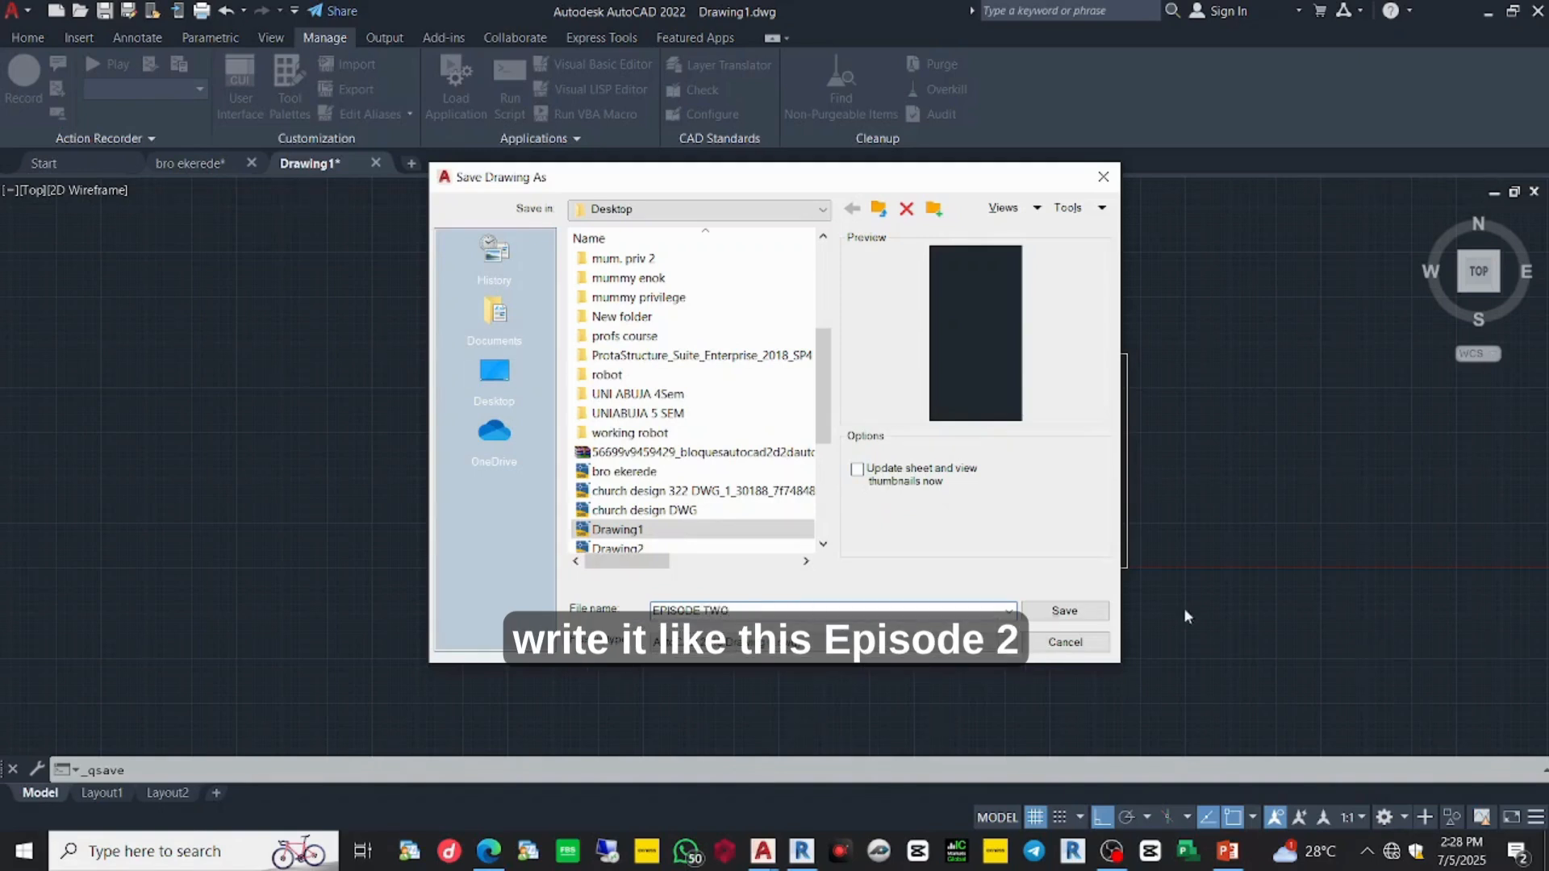
{"action": "left_click", "coordinate": [1081, 611]}
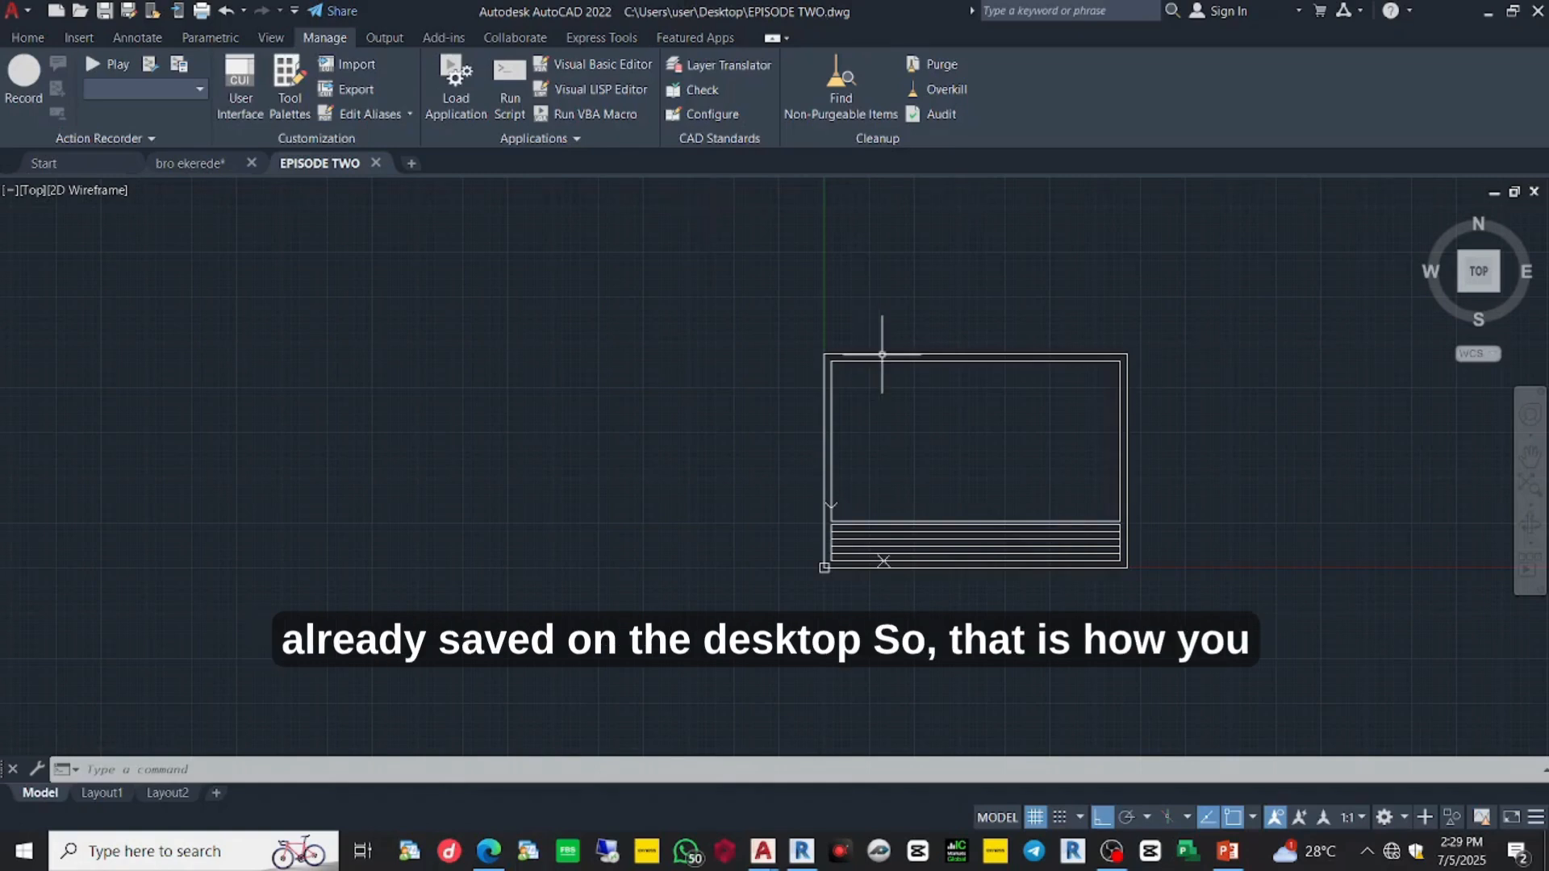
- Bring the OBS Studio recording window to the front from the taskbar
{"action": "scroll", "coordinate": [982, 513], "scroll_direction": "down", "scroll_amount": 1}
{"action": "scroll", "coordinate": [982, 514], "scroll_direction": "up", "scroll_amount": 1}
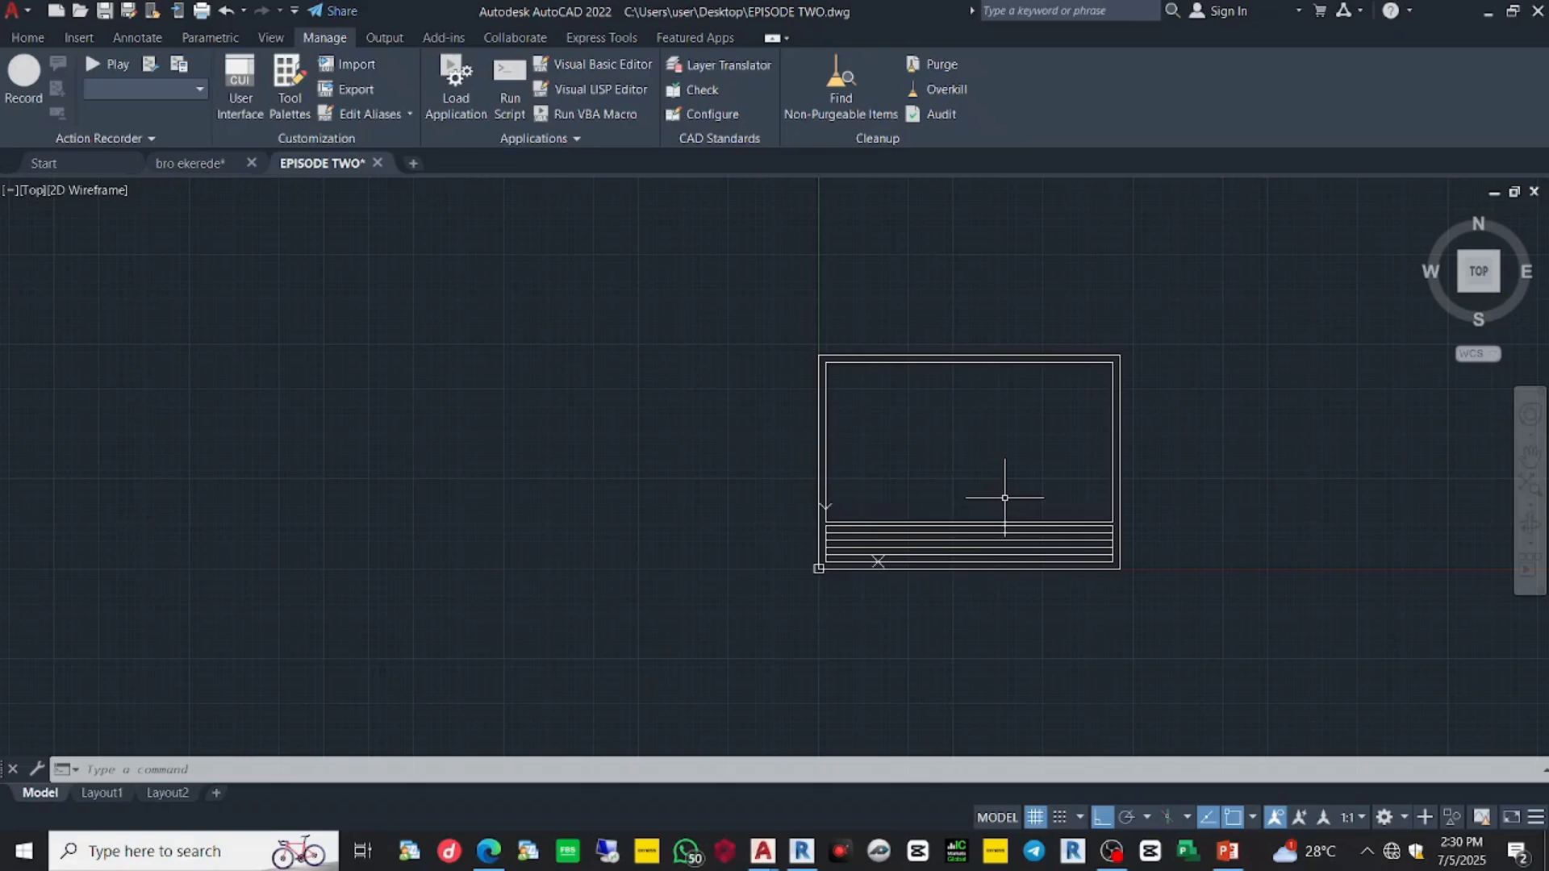
{"action": "left_click", "coordinate": [1118, 851]}
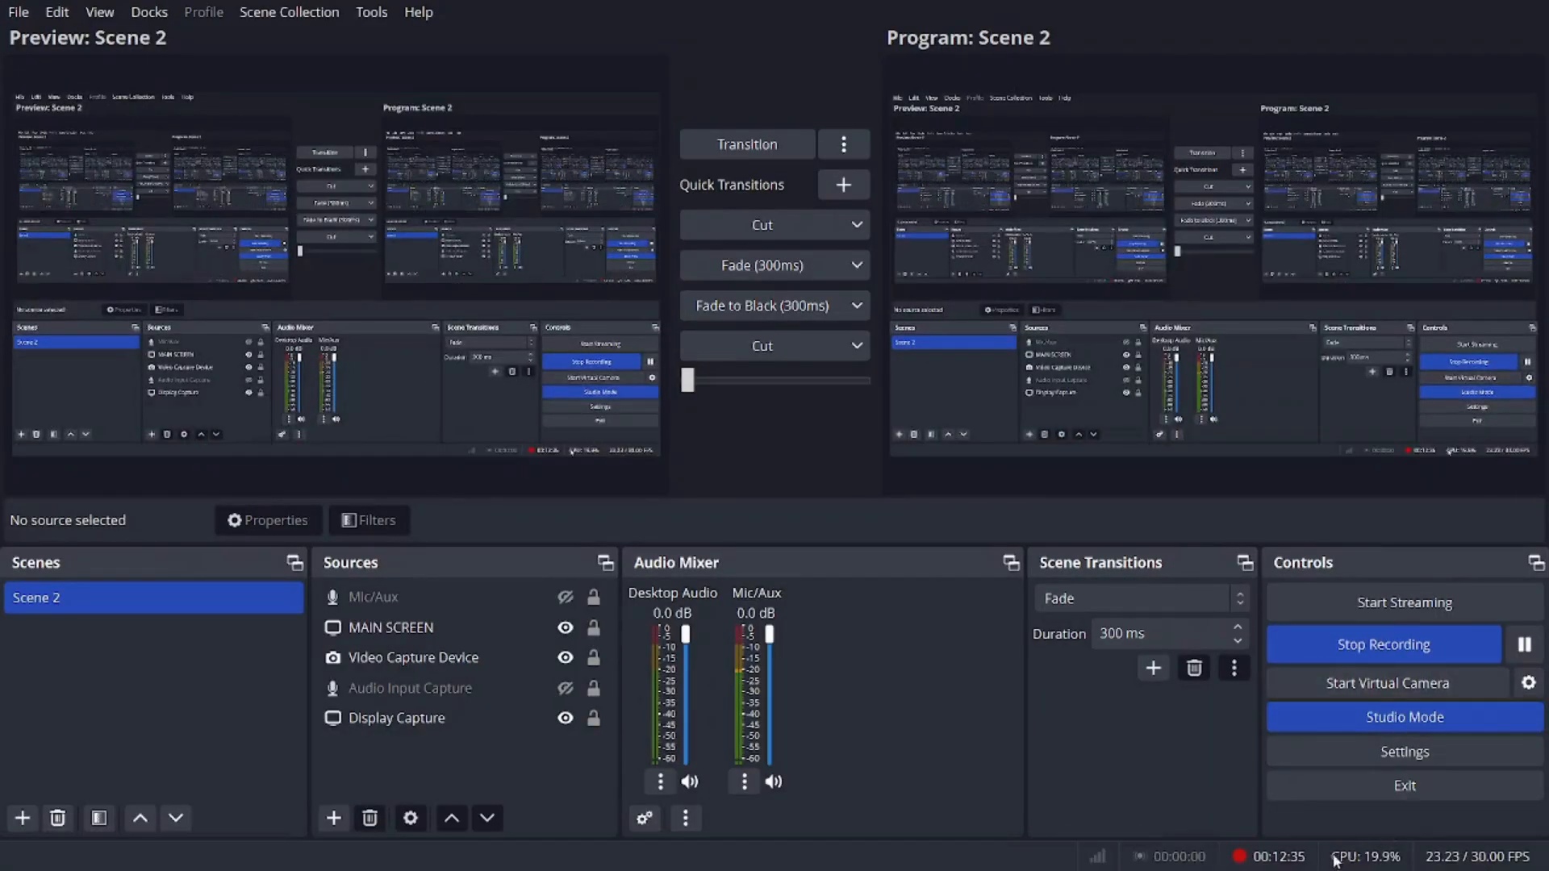